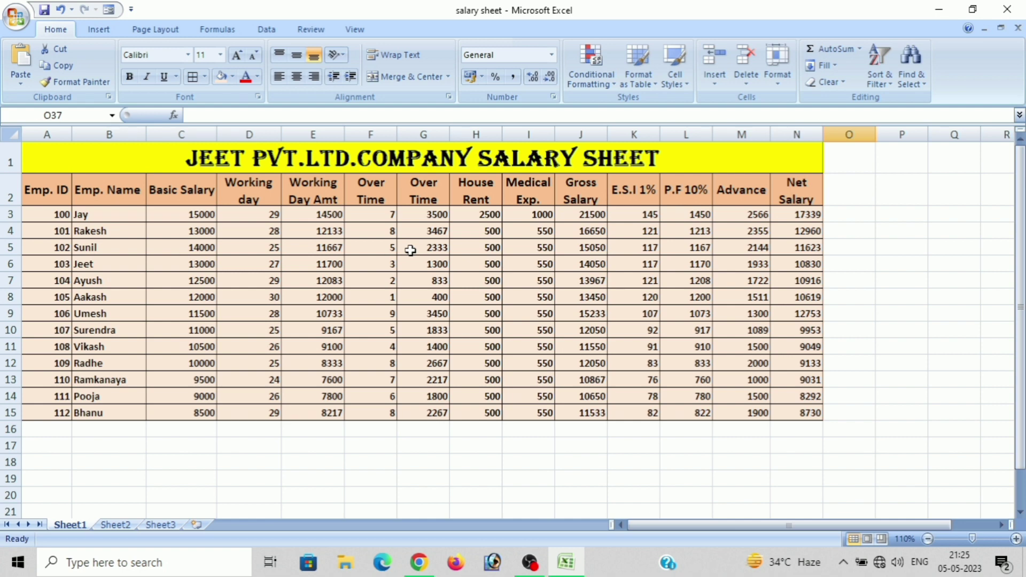
# Switch from the finished salary table on Sheet1 to the blank Sheet2
pyautogui.click(116, 524)
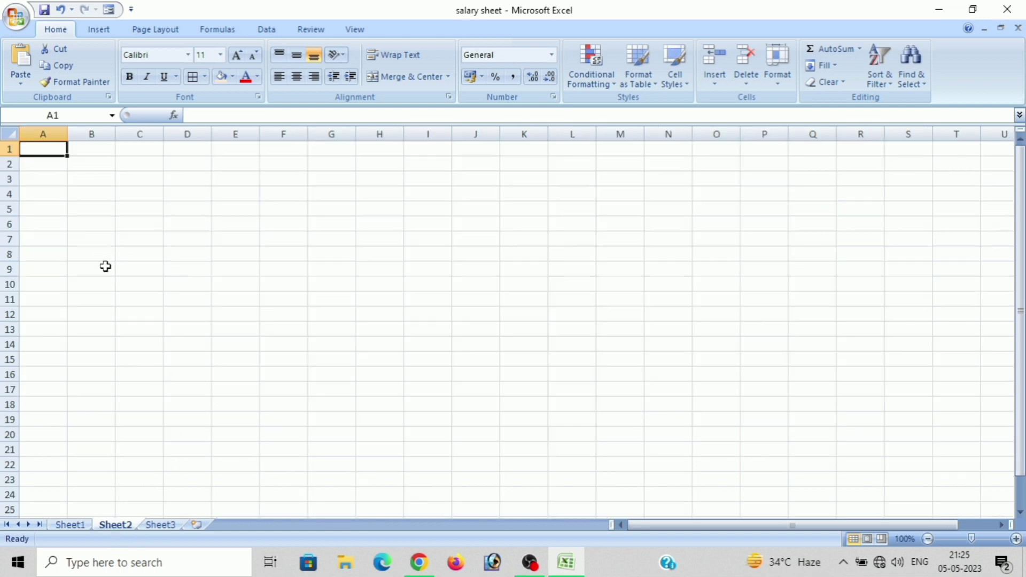
# Zoom in, heighten row 1, and merge A1:G1 with the title 'JEET PVT.LTD.COMPANY SALARY SHEET'
pyautogui.click(1016, 539)
pyautogui.click(1016, 540)
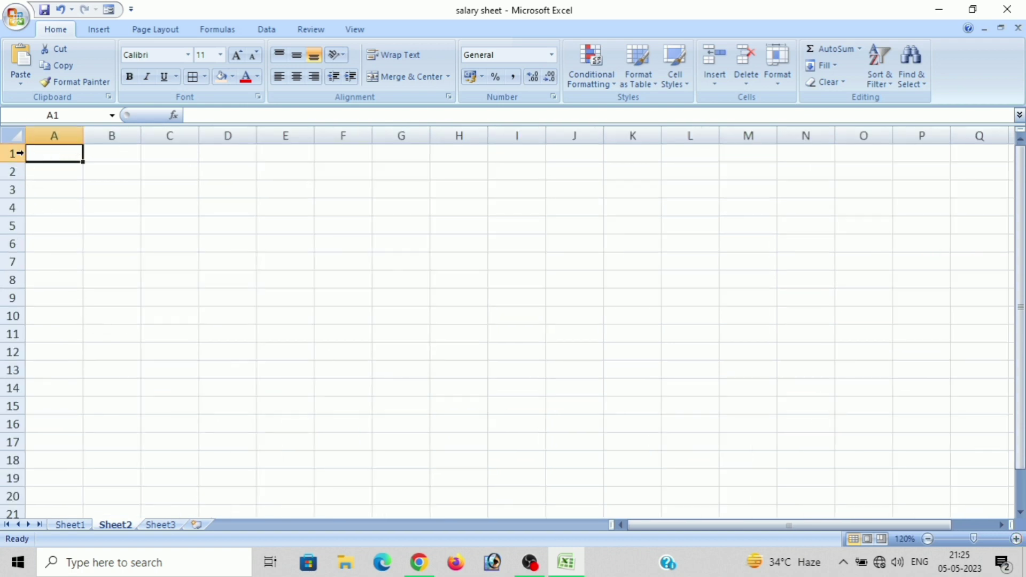
pyautogui.moveTo(20, 161); pyautogui.dragTo(21, 177)
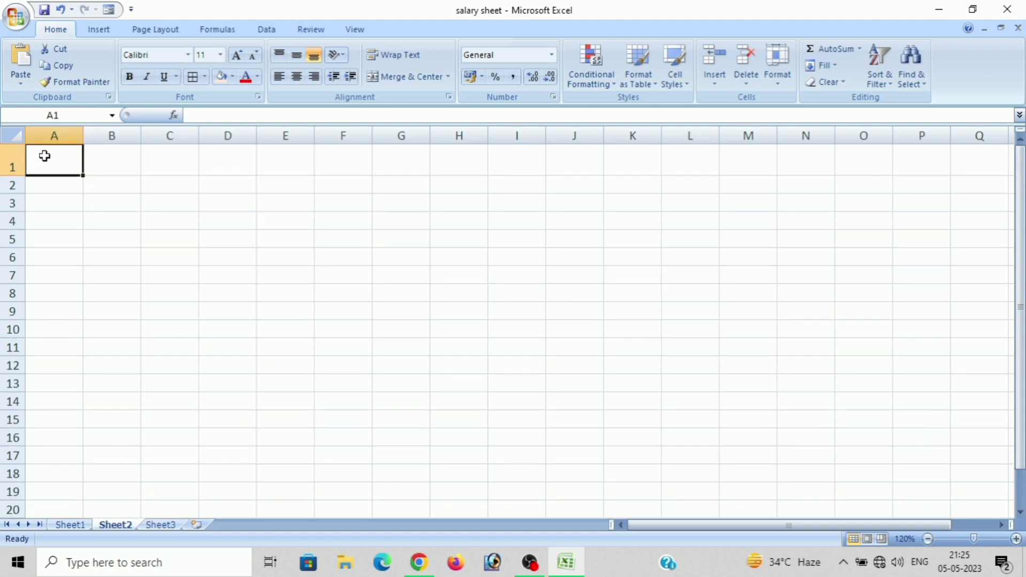
pyautogui.moveTo(44, 156); pyautogui.dragTo(405, 164)
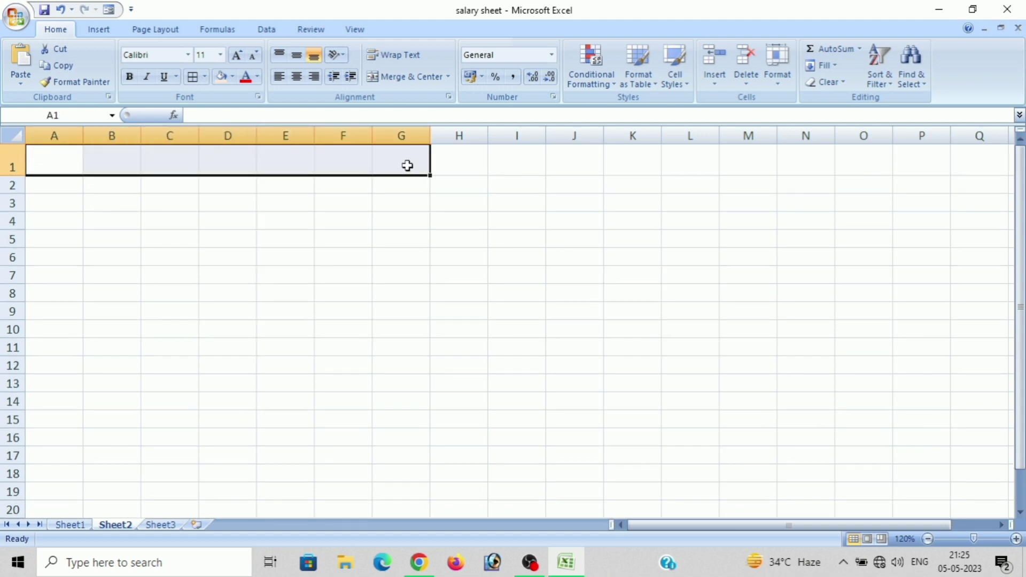
pyautogui.click(382, 75)
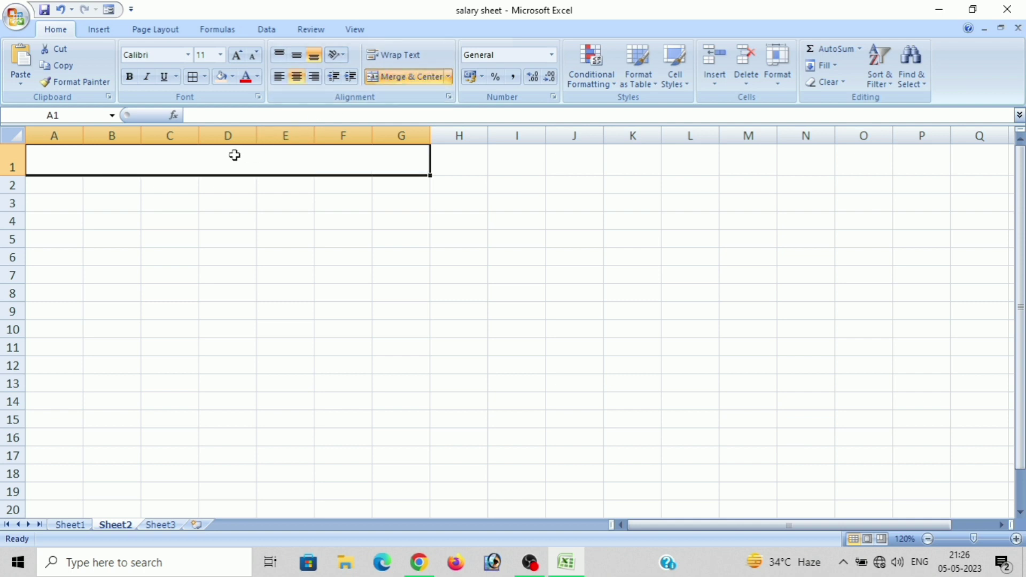
pyautogui.write('JEET')
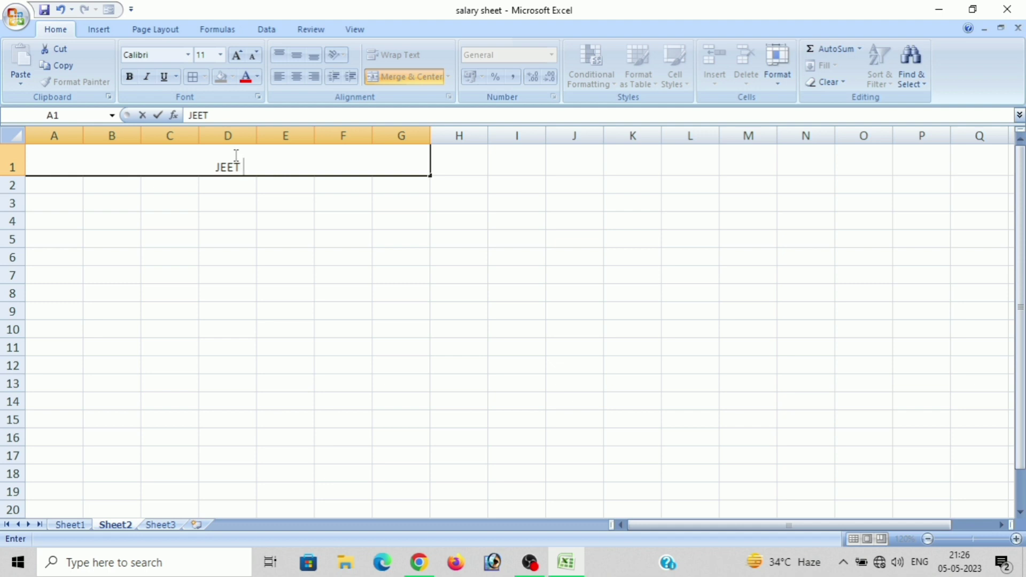
pyautogui.write(' PVT.')
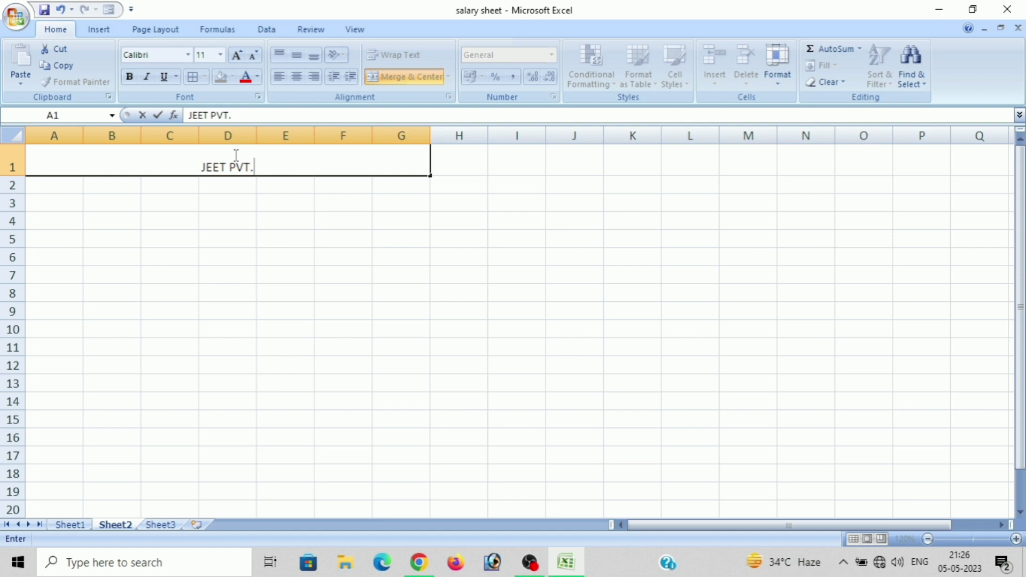
pyautogui.write('LTD')
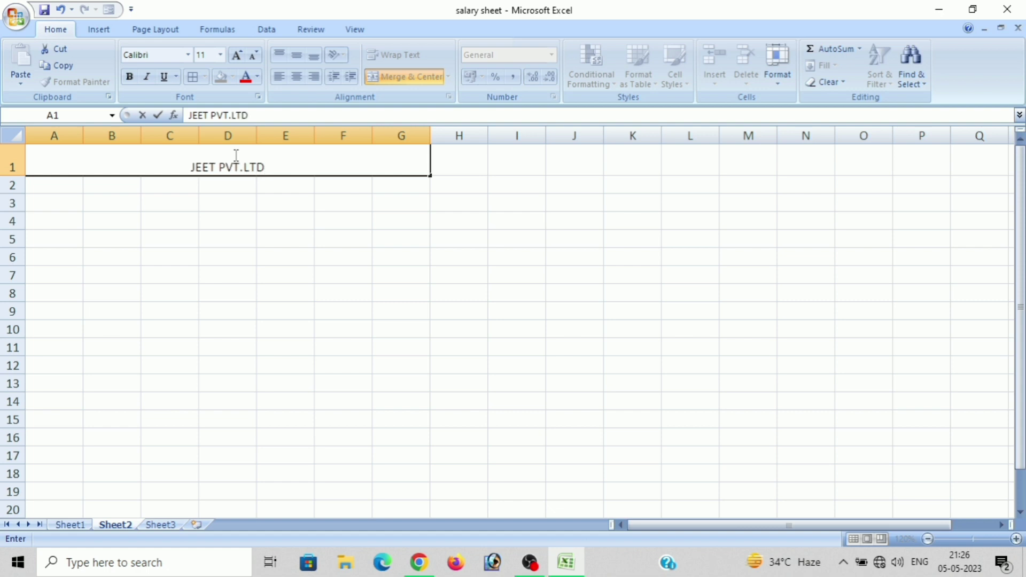
pyautogui.write('.CO')
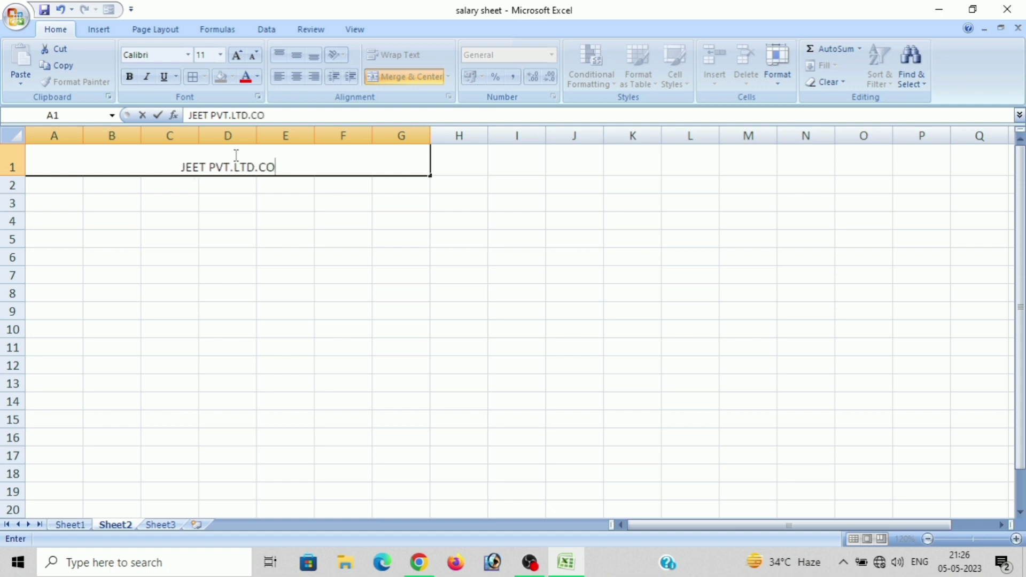
pyautogui.write('MPANY ')
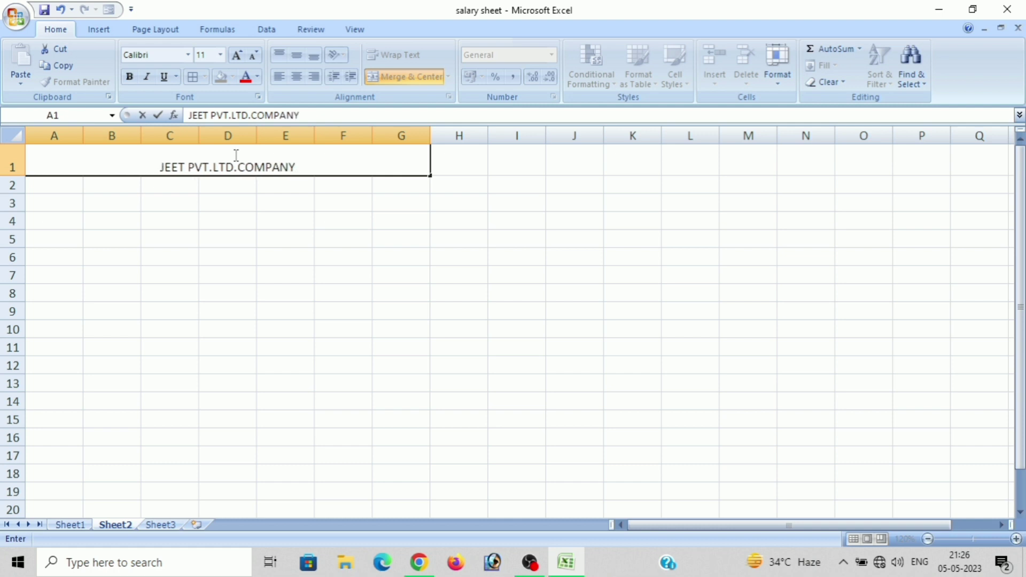
pyautogui.write('SALARY ')
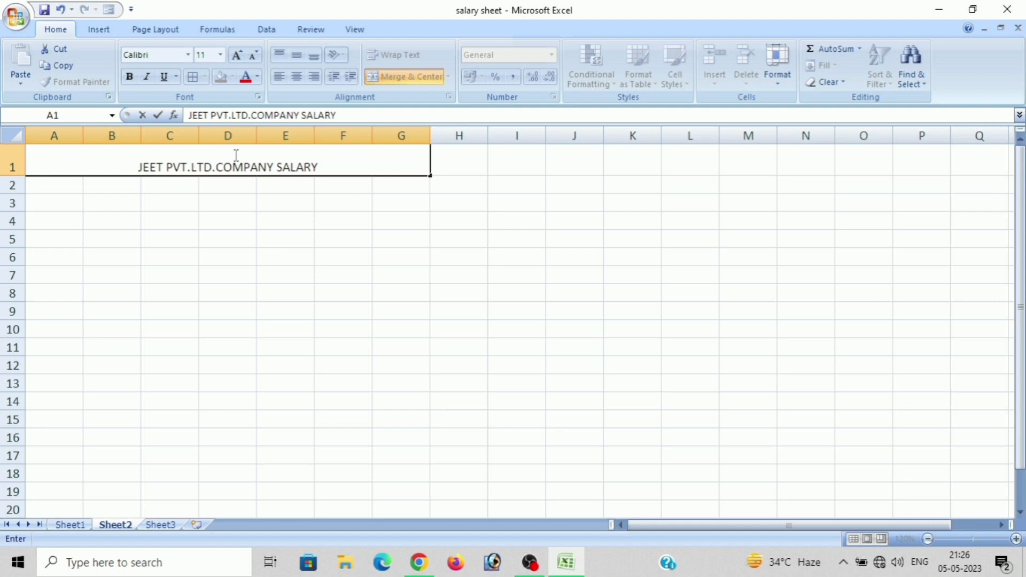
pyautogui.write('SHEET')
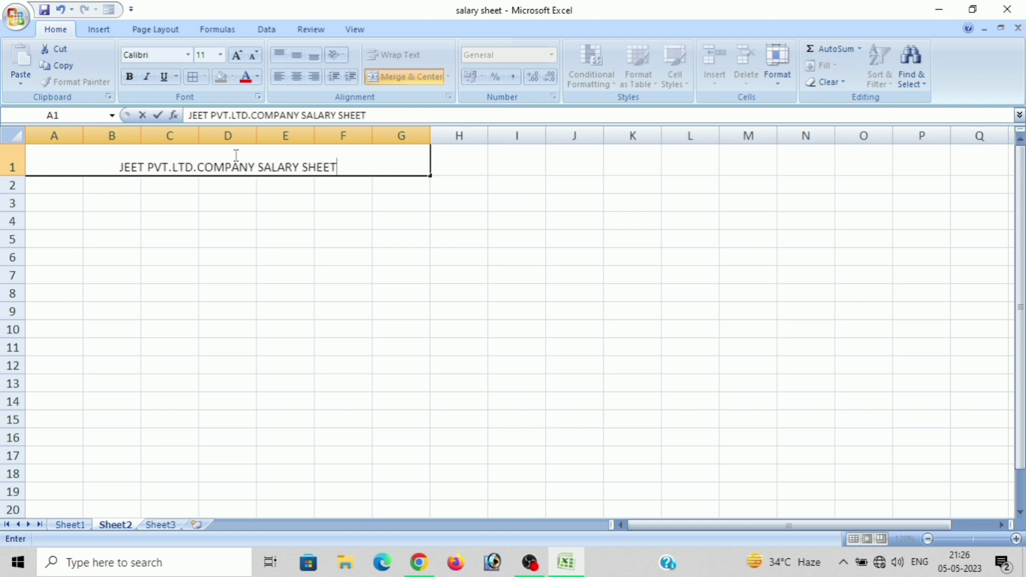
pyautogui.click(40, 189)
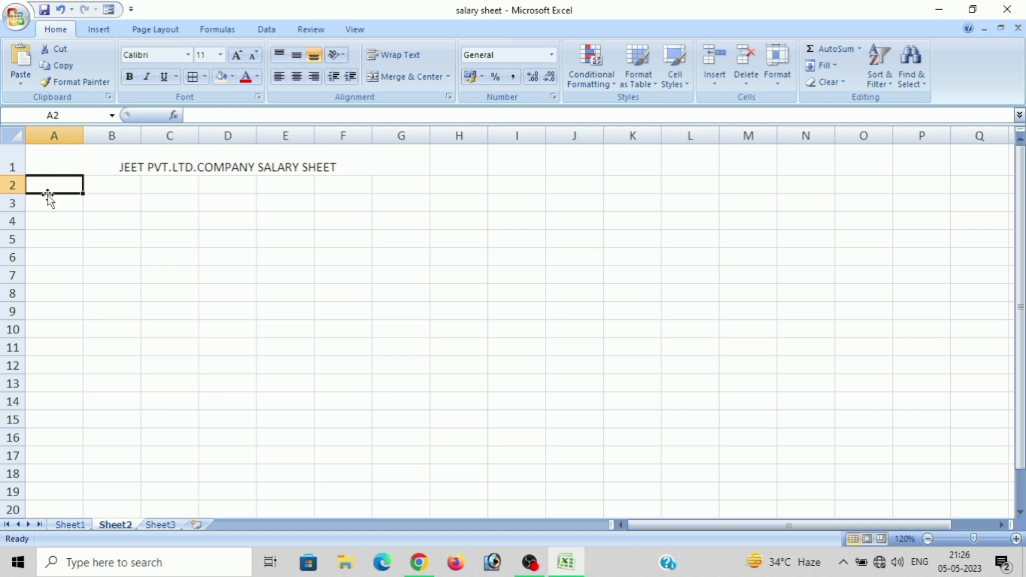
# Enter the 'Emp. ID' header in A2 and IDs 100 and 101 in A3:A4
pyautogui.moveTo(47, 184); pyautogui.dragTo(48, 203)
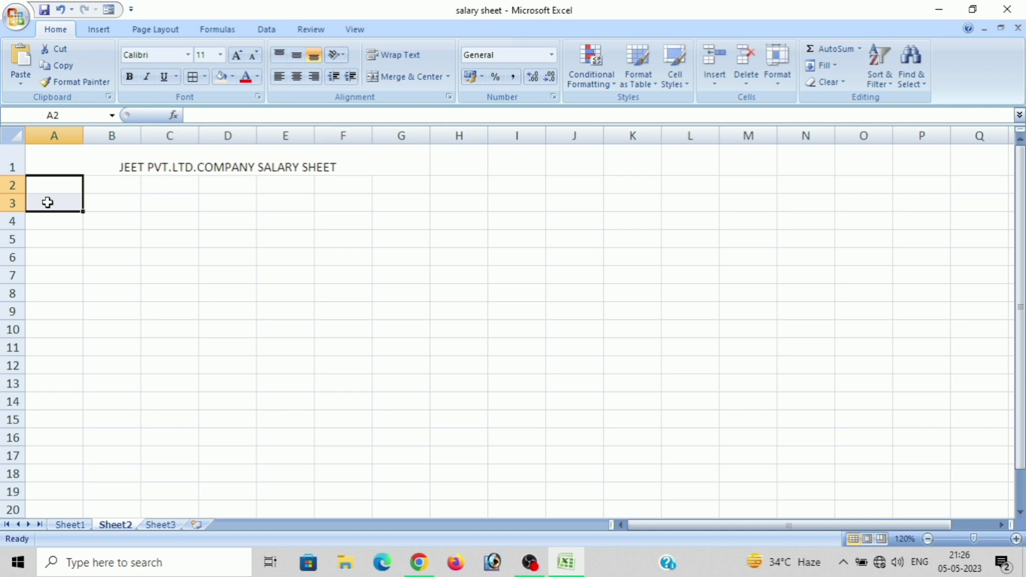
pyautogui.click(55, 185)
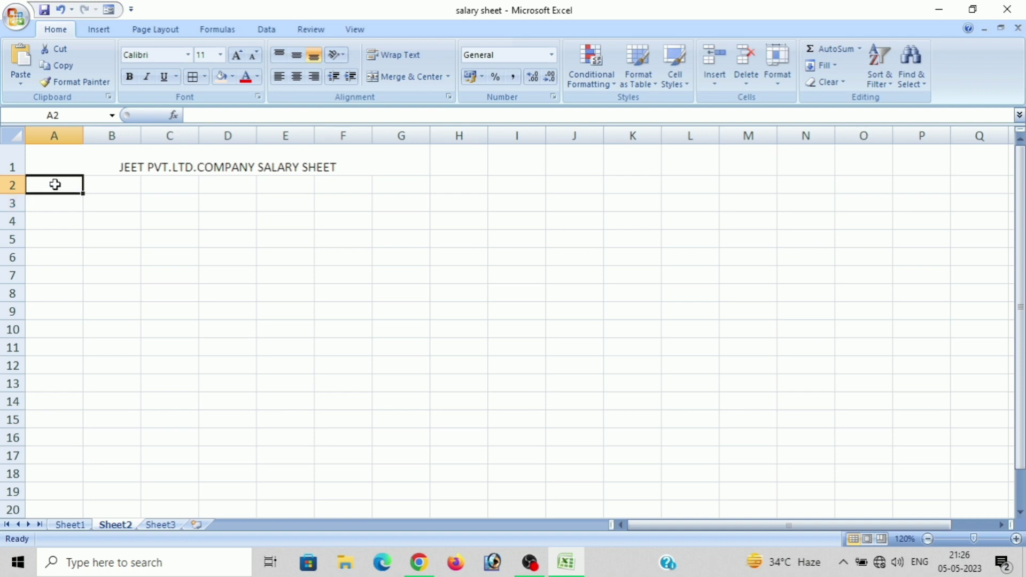
pyautogui.write('E')
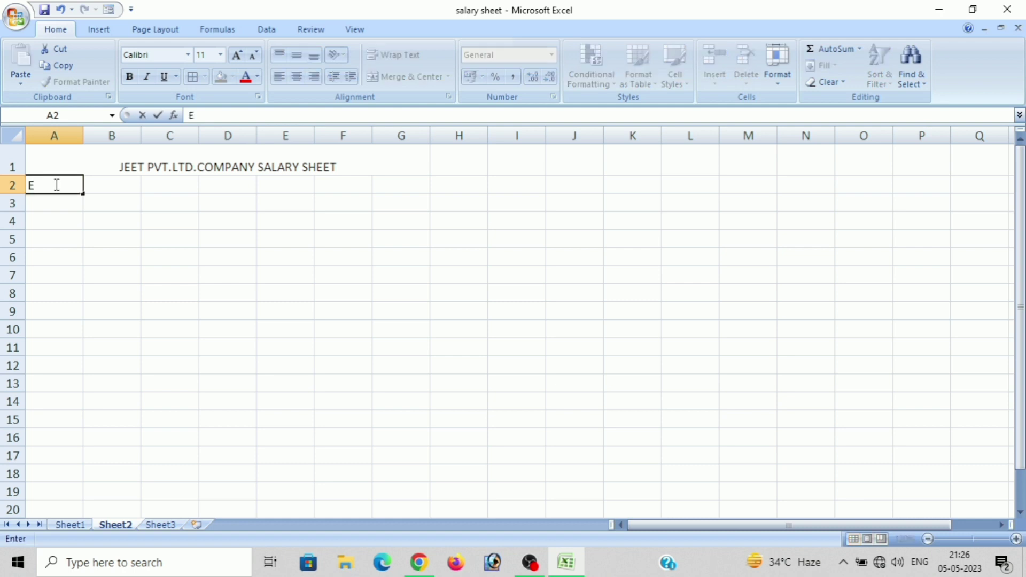
pyautogui.write('mp.')
pyautogui.write(' ID')
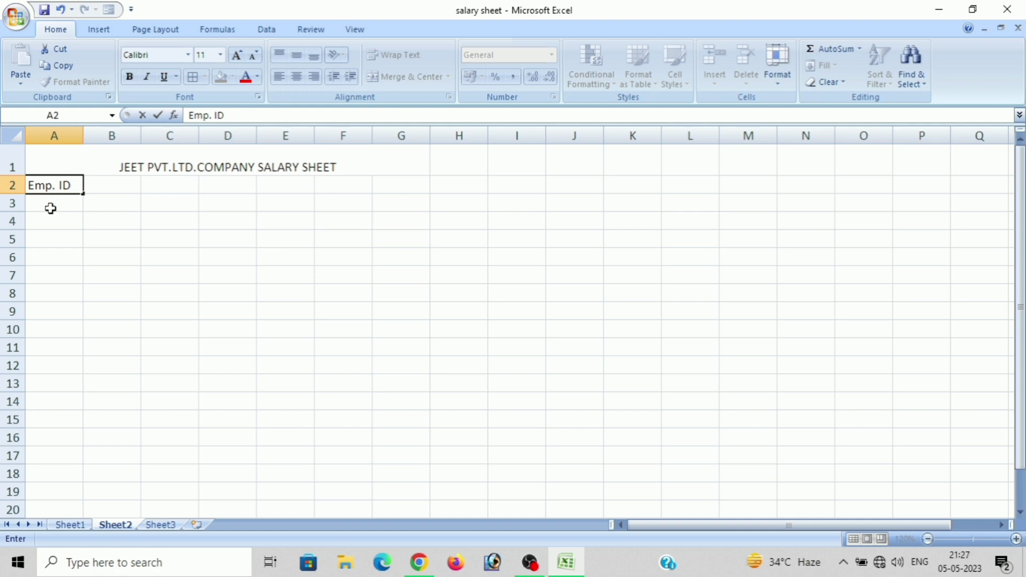
pyautogui.click(50, 208)
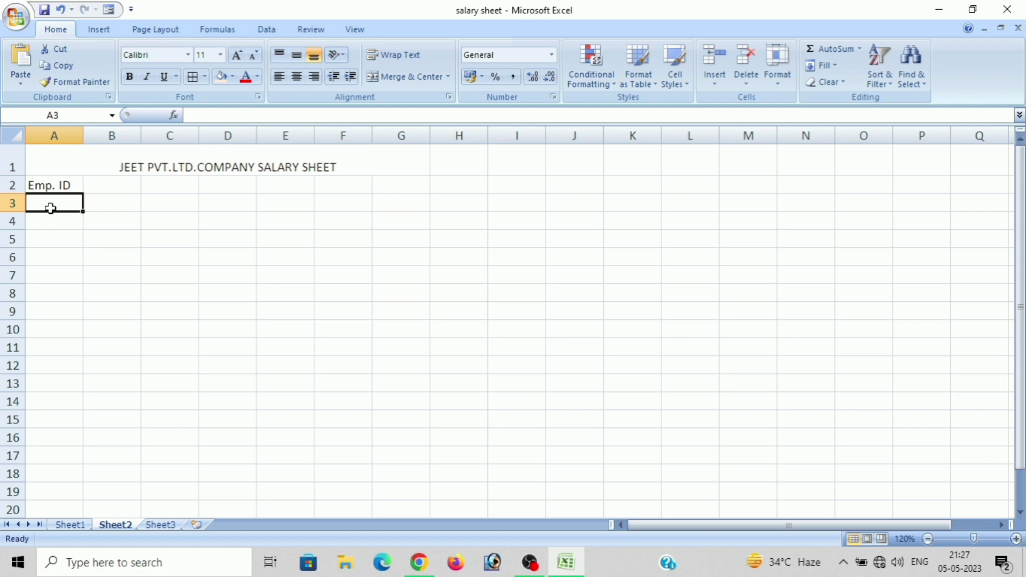
pyautogui.write('1')
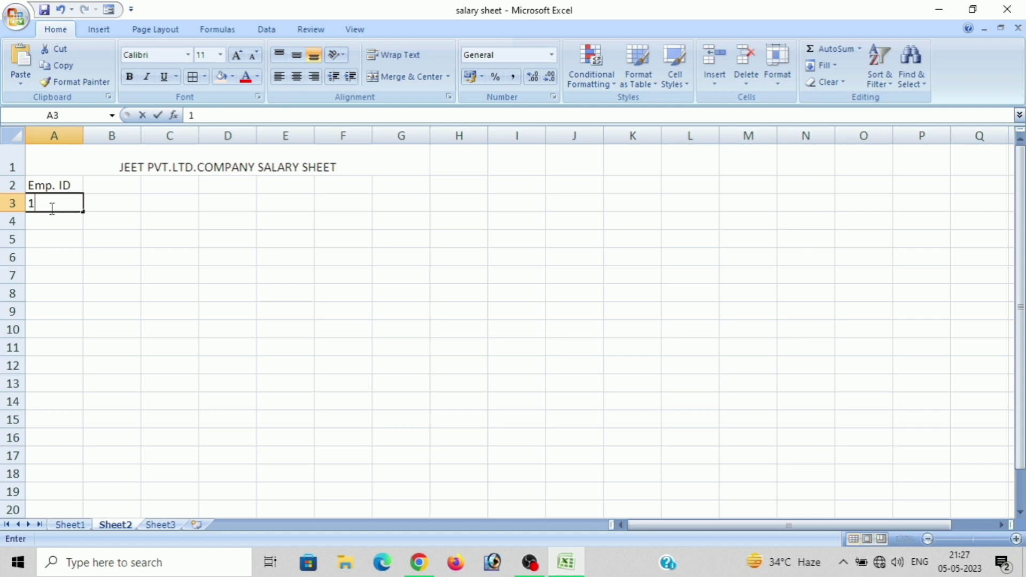
pyautogui.write('00')
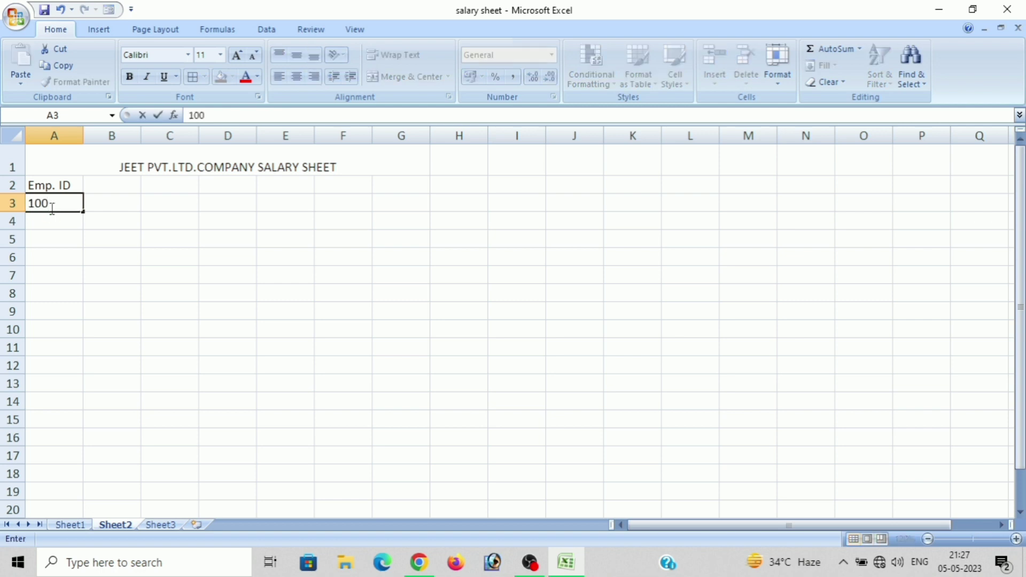
pyautogui.press('Return')
pyautogui.write('102')
pyautogui.press('BackSpace')
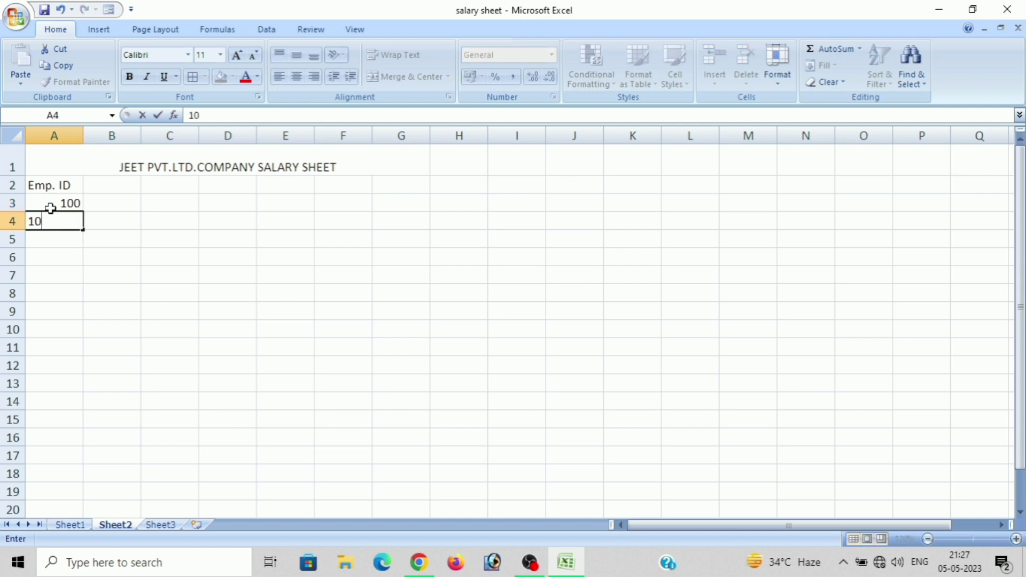
pyautogui.write('1')
pyautogui.press('Return')
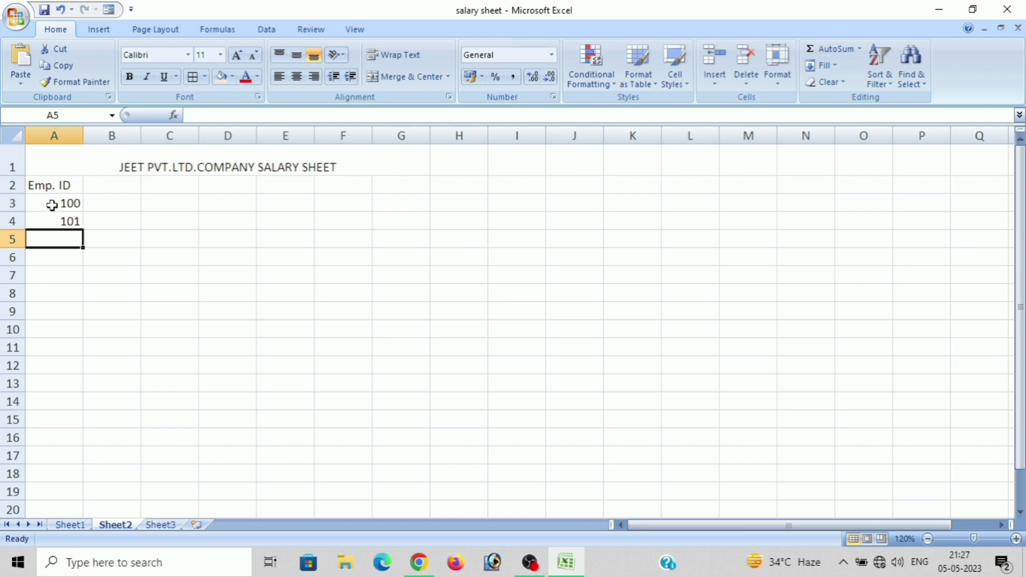
# Extend the ID series from A3:A4 down to 115 in A18
pyautogui.click(47, 205)
pyautogui.doubleClick(47, 205)
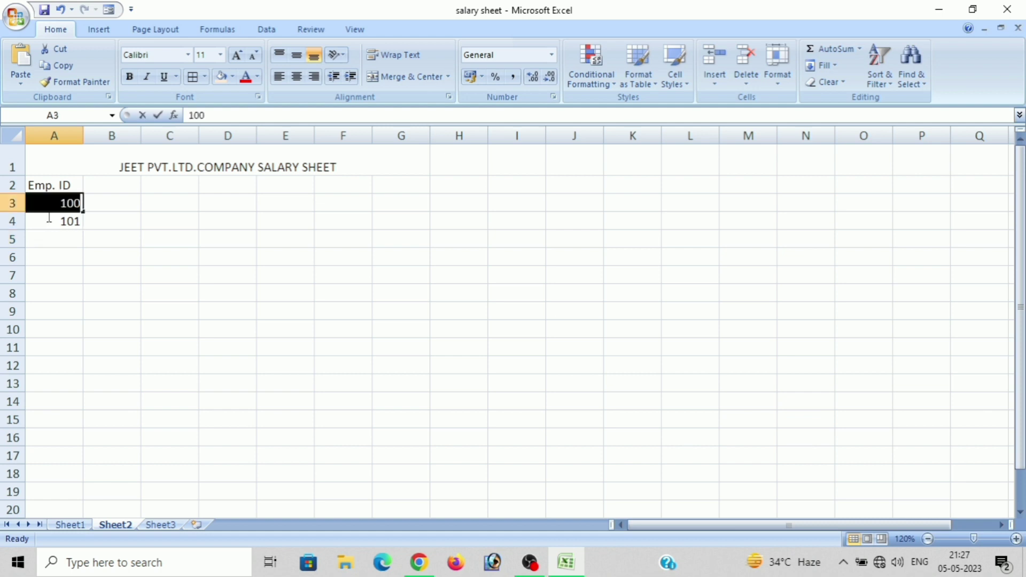
pyautogui.press('Return')
pyautogui.moveTo(37, 203); pyautogui.dragTo(47, 221)
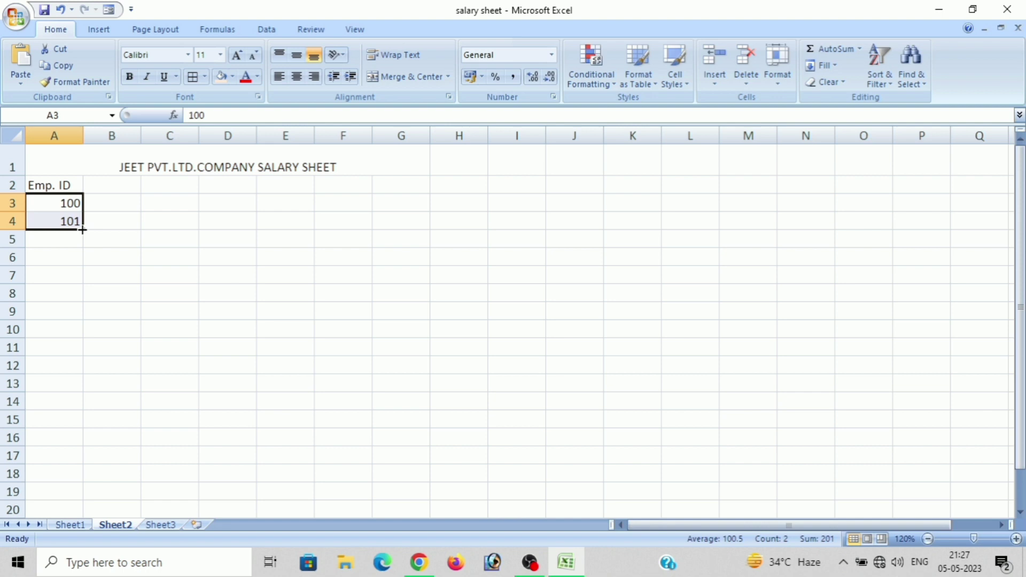
pyautogui.moveTo(83, 230); pyautogui.dragTo(86, 476)
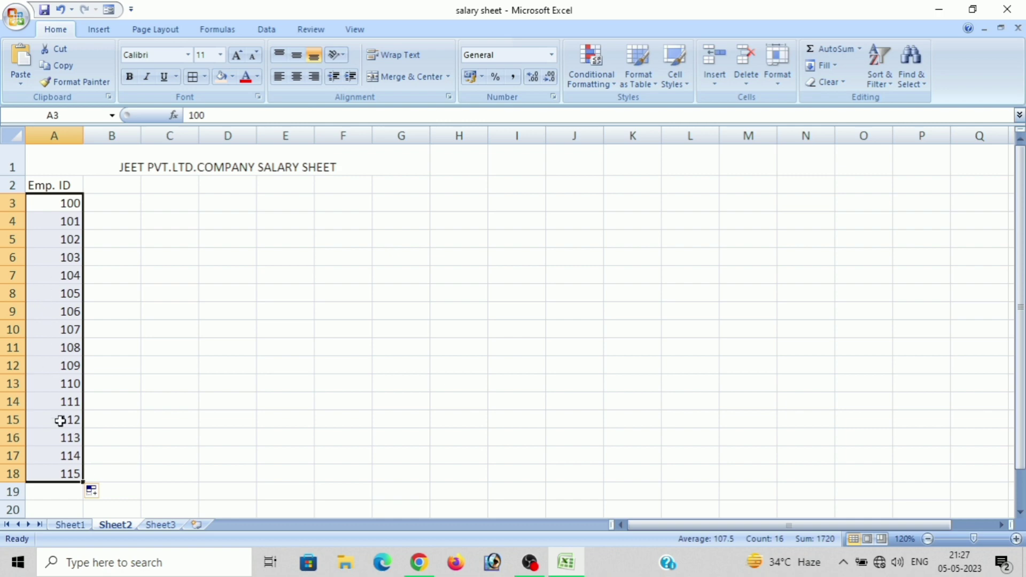
pyautogui.click(117, 189)
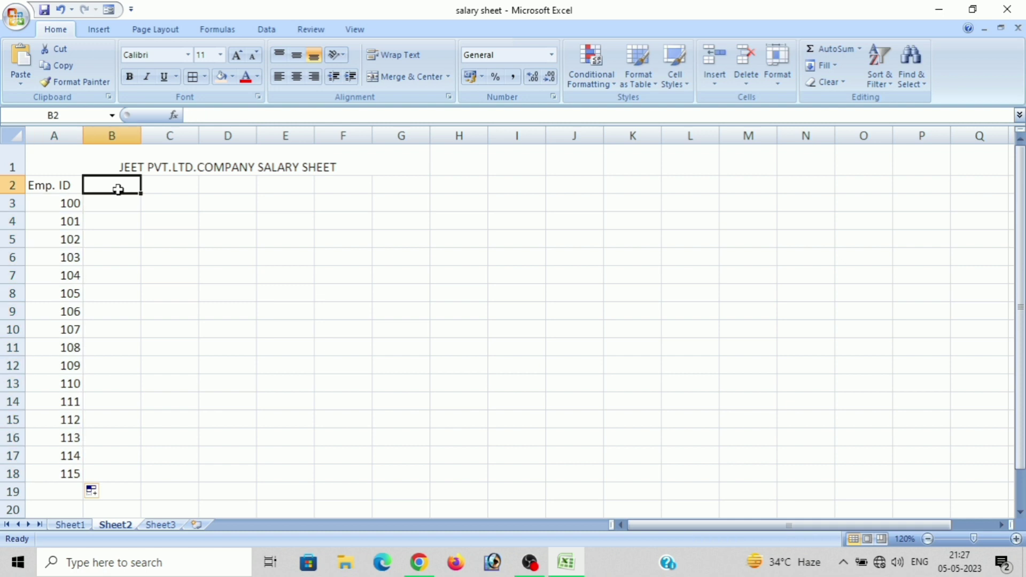
# Add a wrapped 'Emp. Name' header in B2, and centre both it and Emp. ID
pyautogui.write('E')
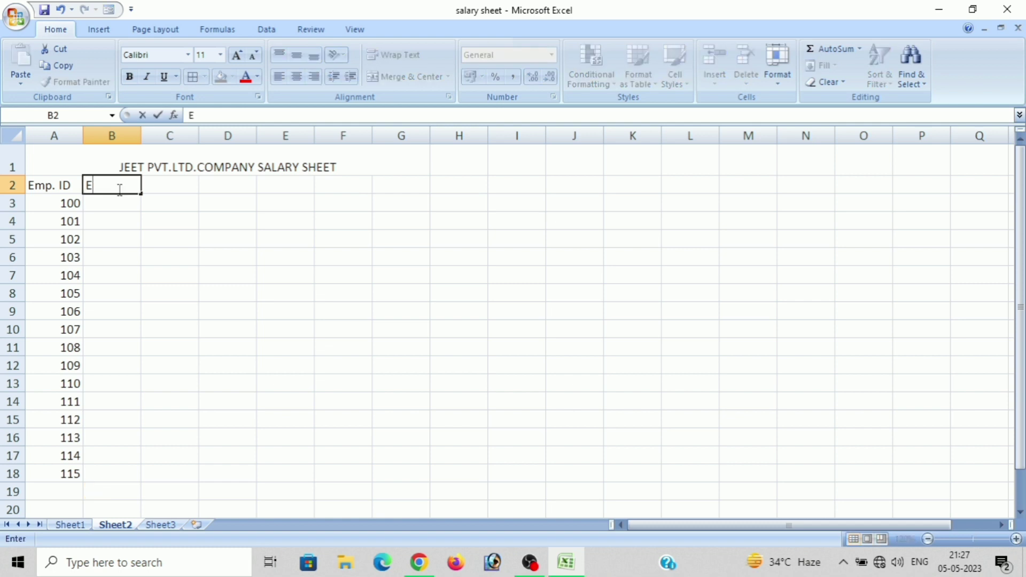
pyautogui.write('mp. ')
pyautogui.write('Nam')
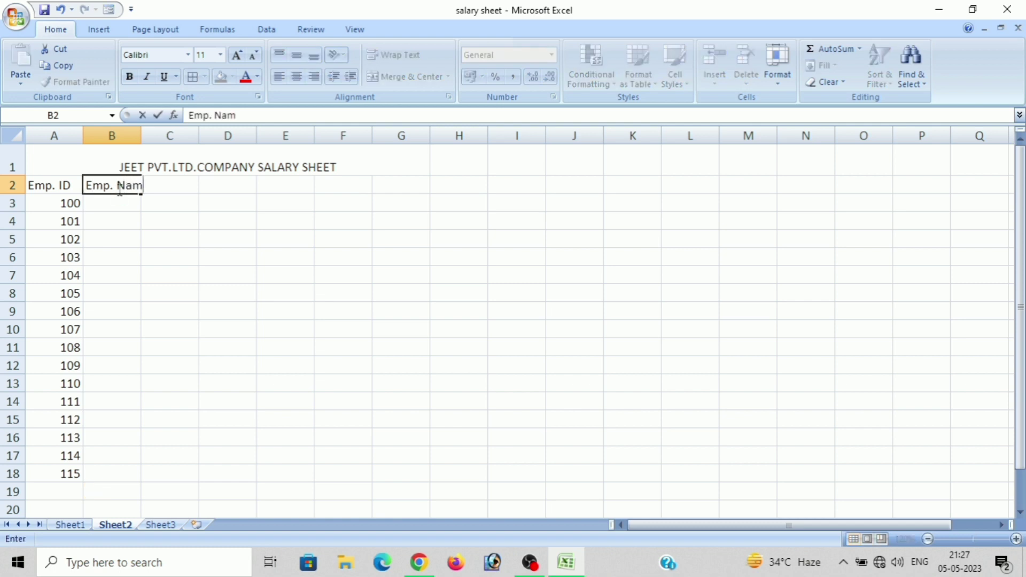
pyautogui.write('e')
pyautogui.click(123, 222)
pyautogui.click(118, 185)
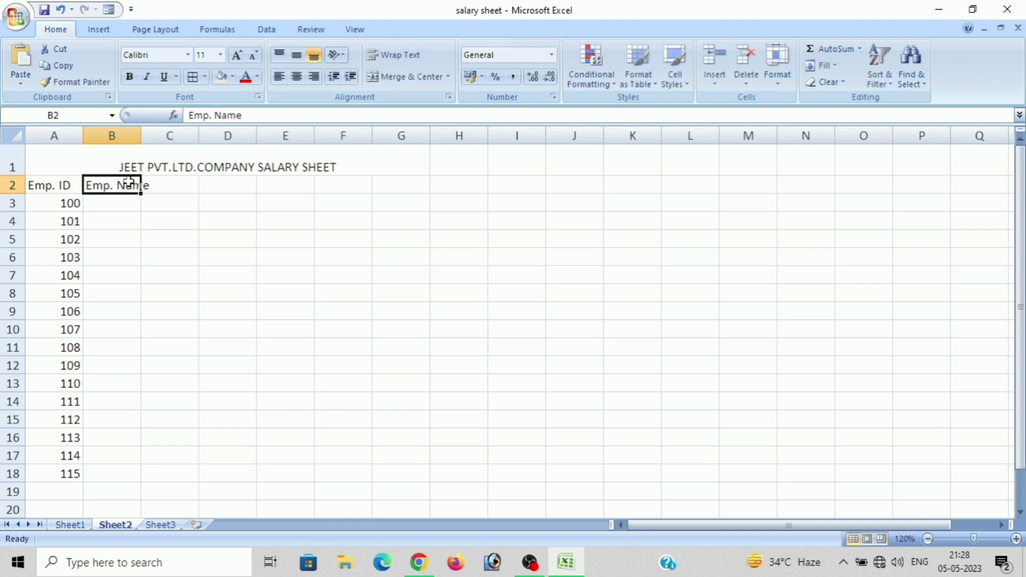
pyautogui.click(399, 59)
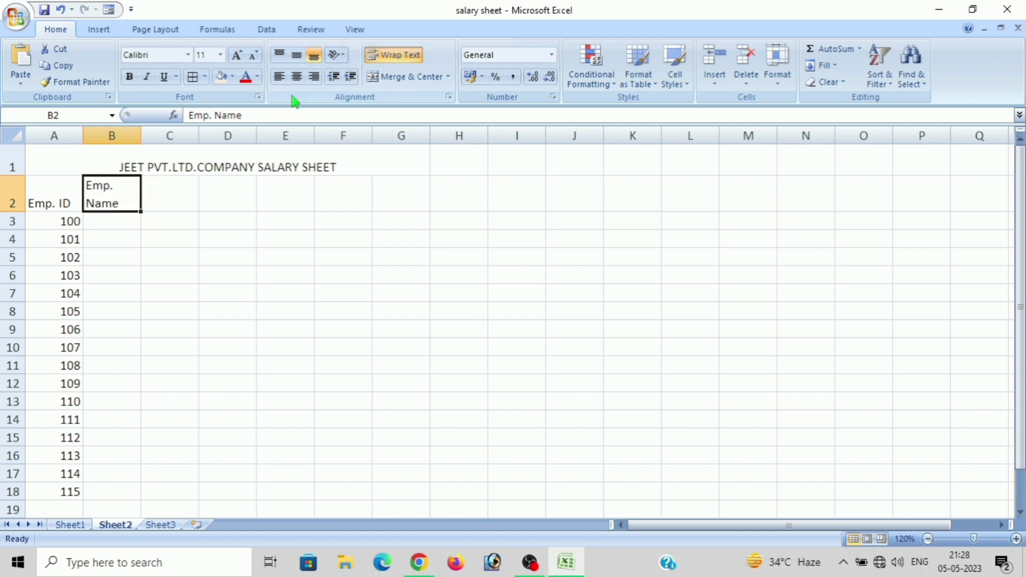
pyautogui.click(296, 78)
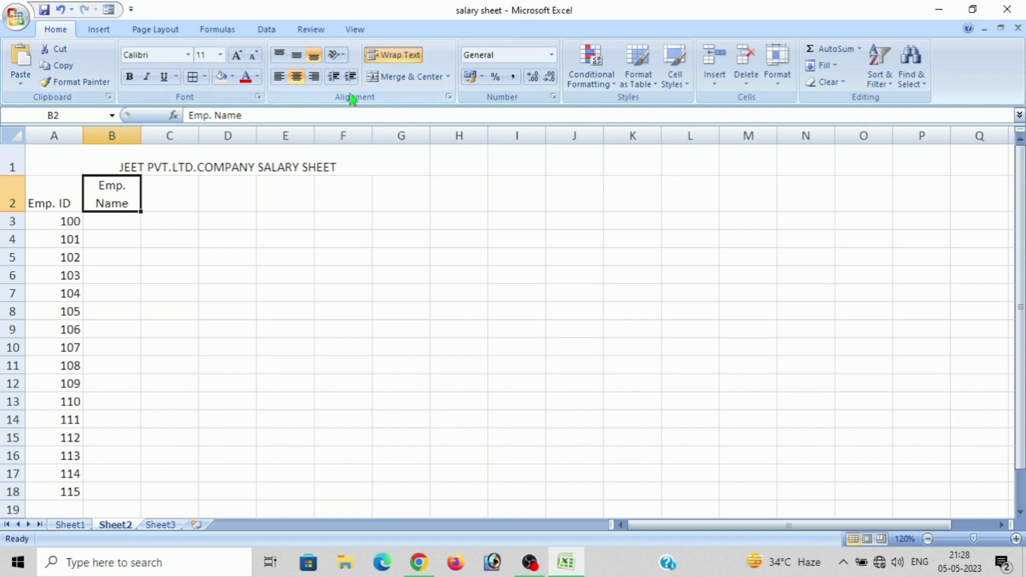
pyautogui.click(296, 58)
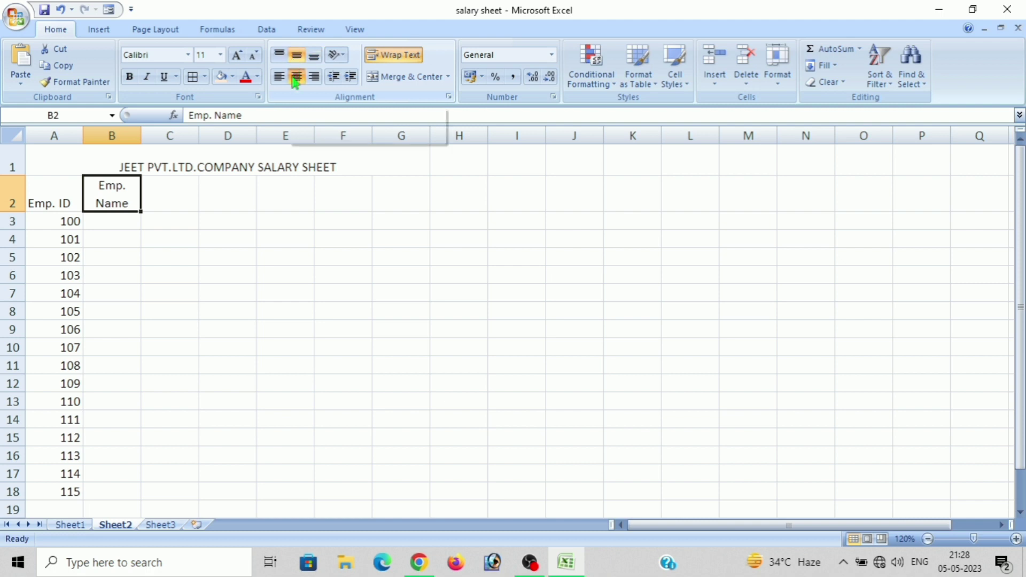
pyautogui.click(156, 193)
pyautogui.click(79, 192)
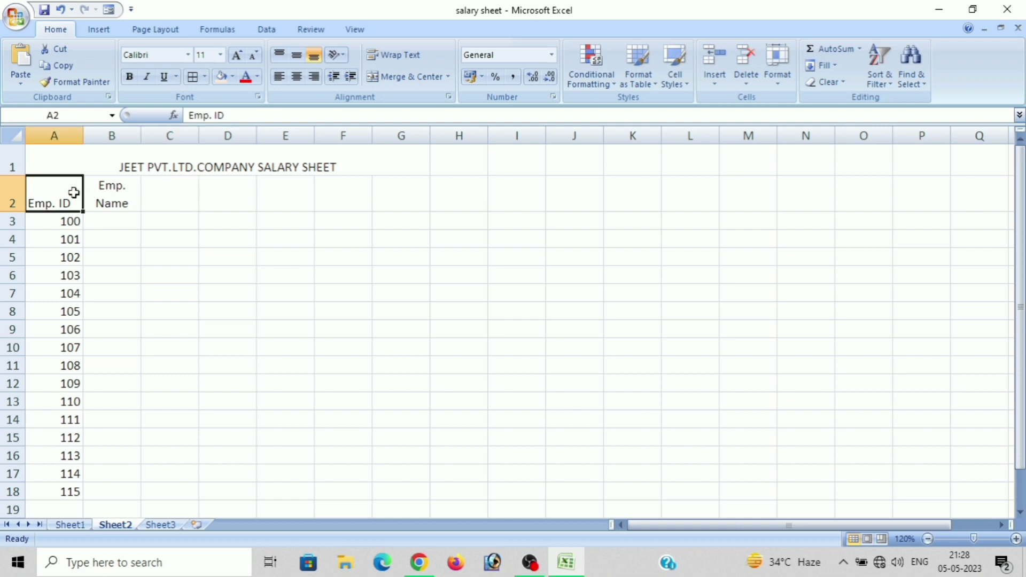
pyautogui.click(297, 60)
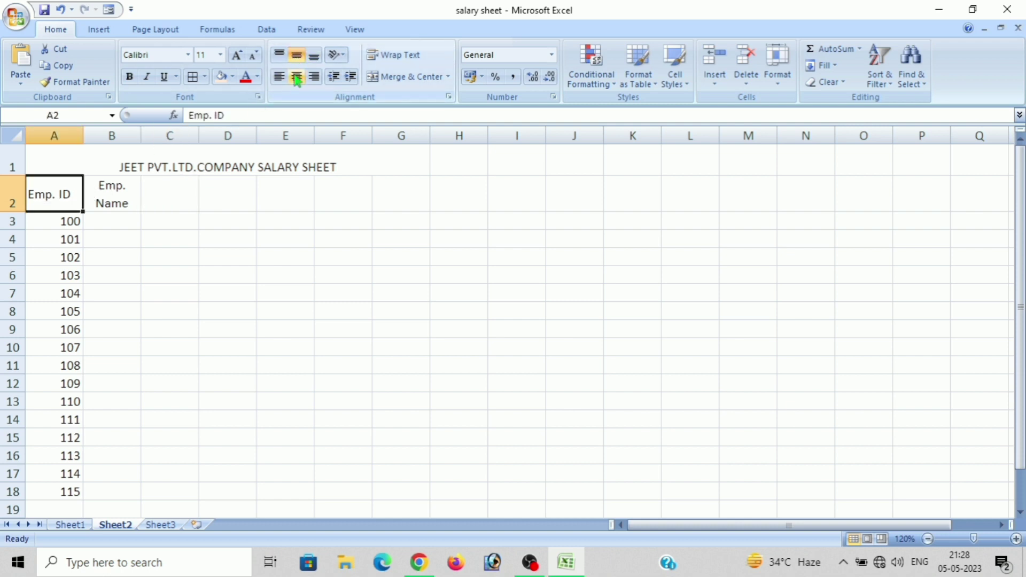
pyautogui.click(296, 76)
# Add a 'Basic Salary' header in C2, centred and wrapped onto two lines
pyautogui.click(163, 192)
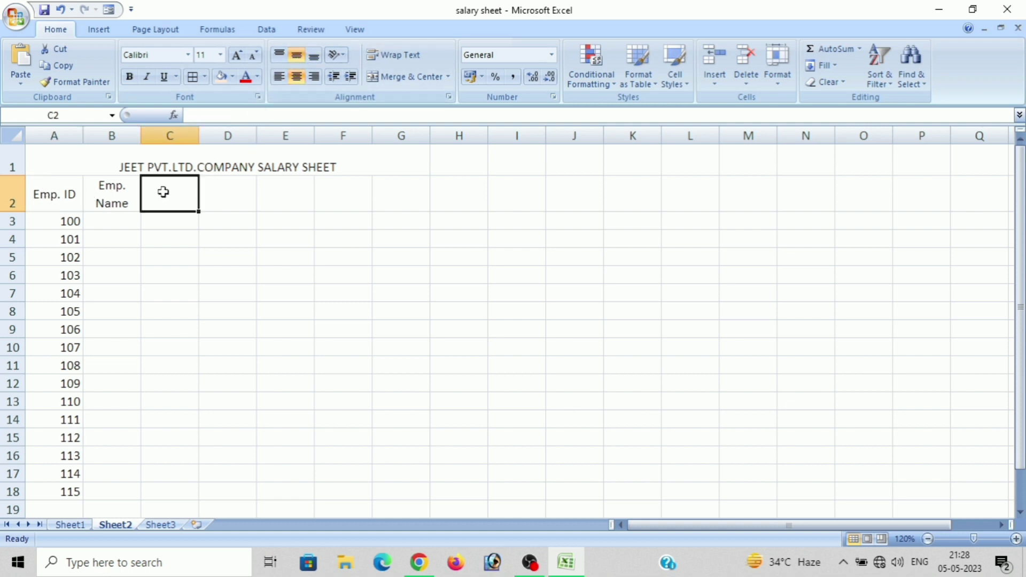
pyautogui.click(103, 192)
pyautogui.press('Right')
pyautogui.write('B')
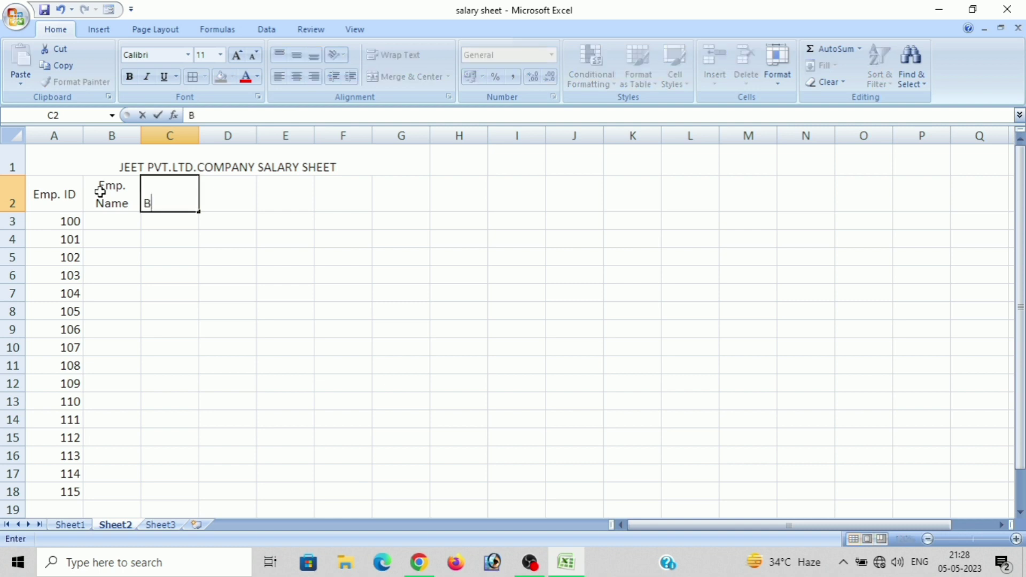
pyautogui.write('asi')
pyautogui.write('c Sa')
pyautogui.write('lary')
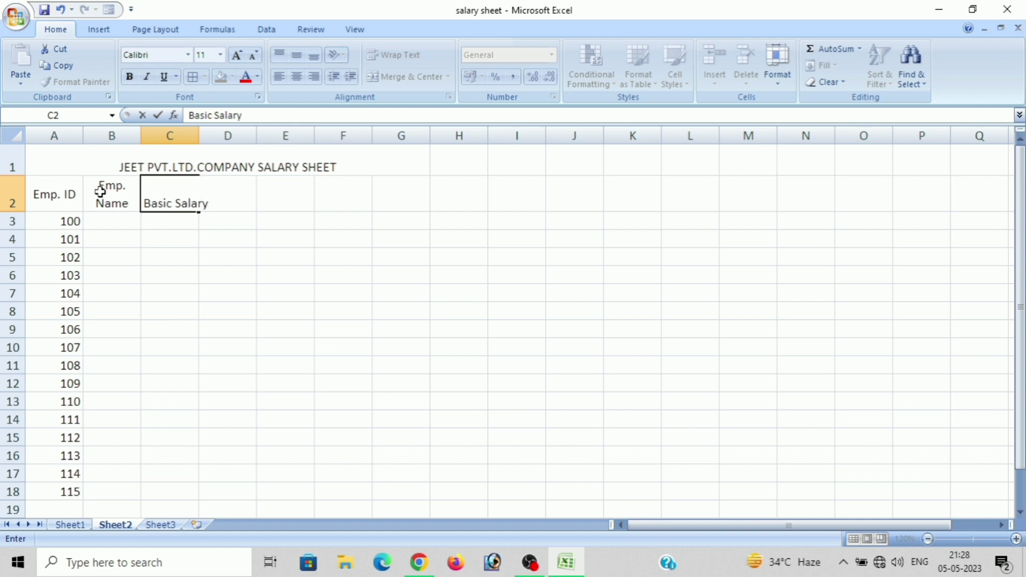
pyautogui.click(172, 223)
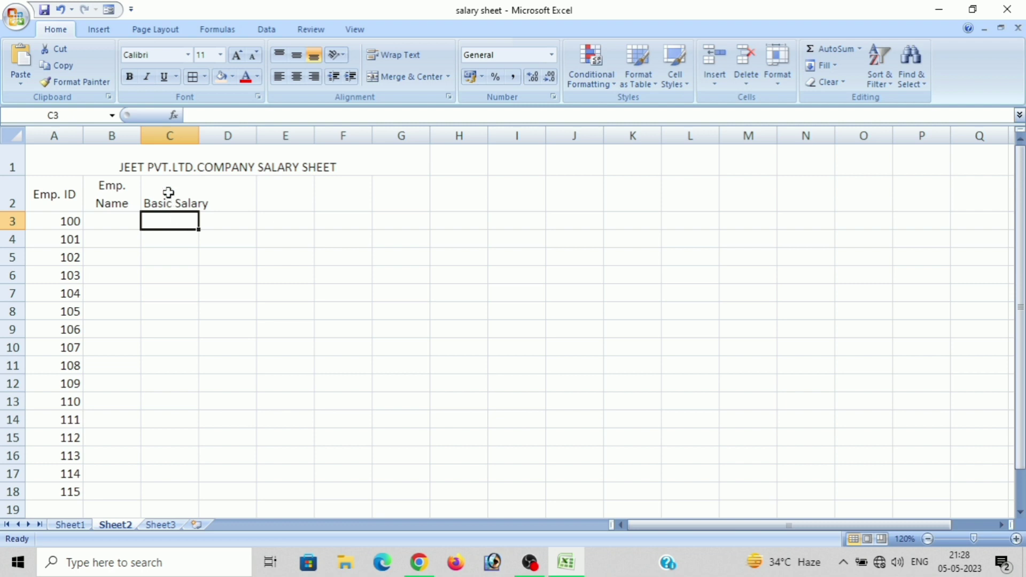
pyautogui.click(167, 193)
pyautogui.click(297, 77)
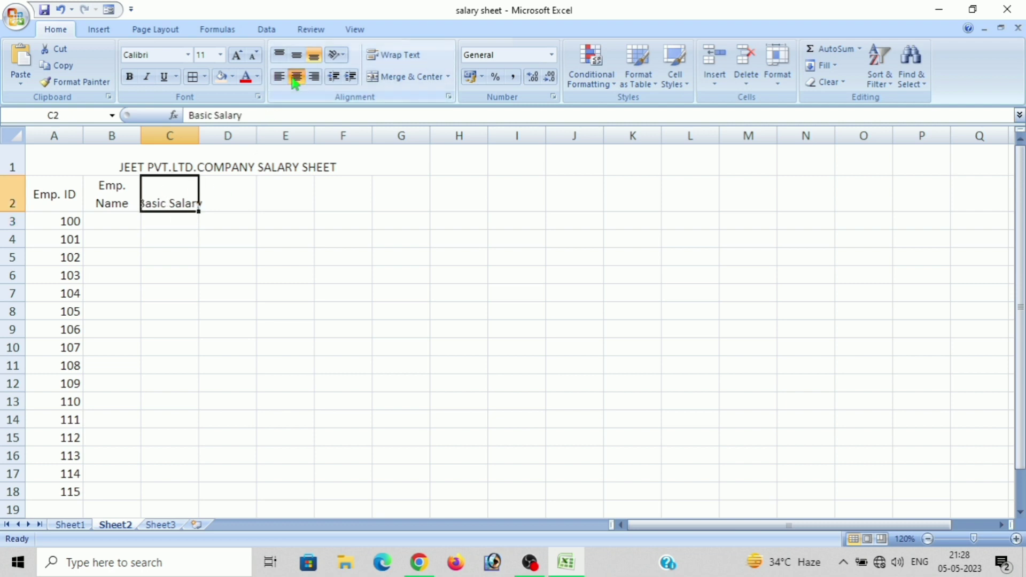
pyautogui.click(297, 55)
pyautogui.click(396, 55)
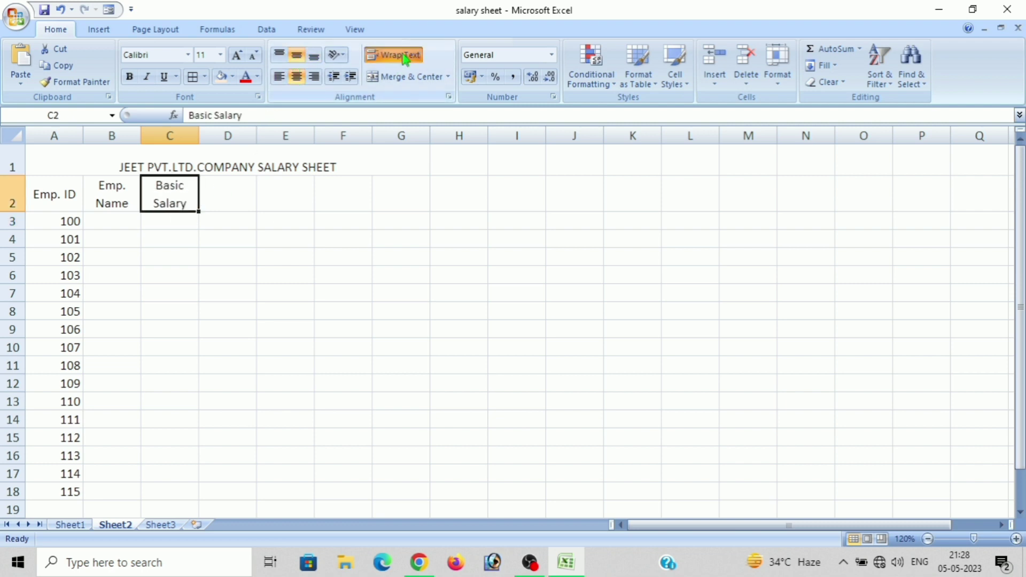
pyautogui.click(148, 231)
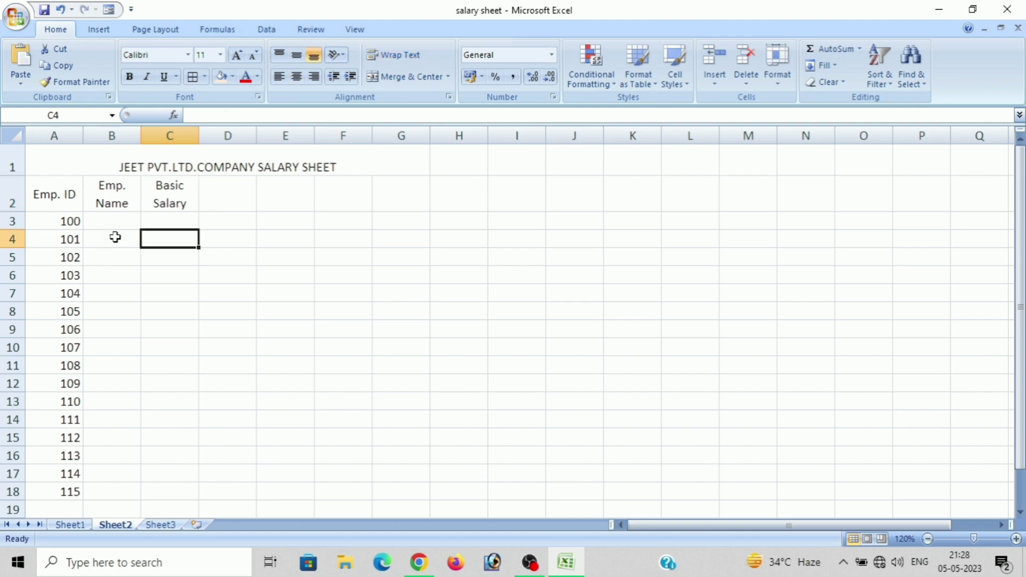
pyautogui.click(129, 216)
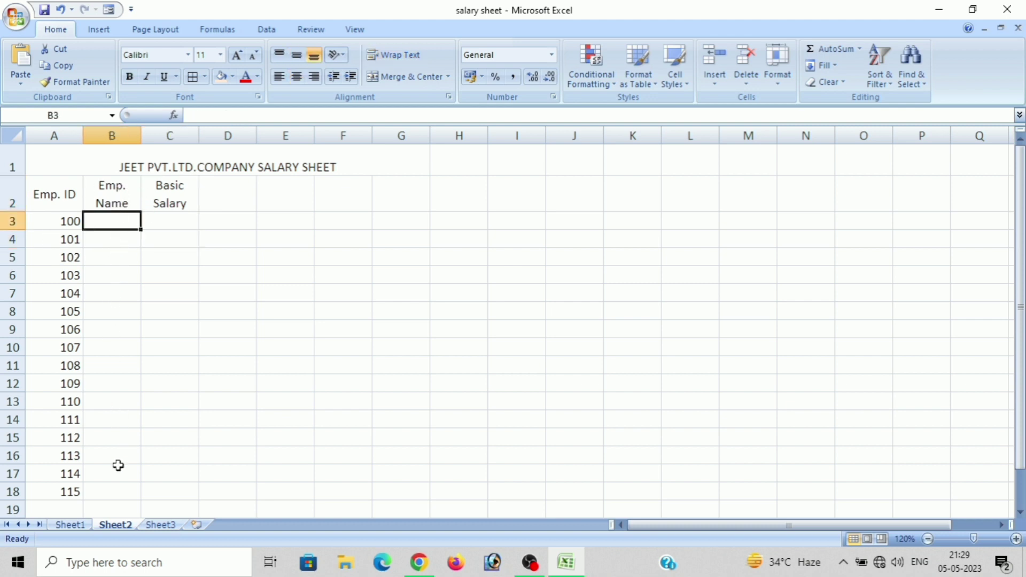
# Copy the employee names Jay to Bhanu from Sheet1 into B3:B15 and widen column B
pyautogui.click(77, 525)
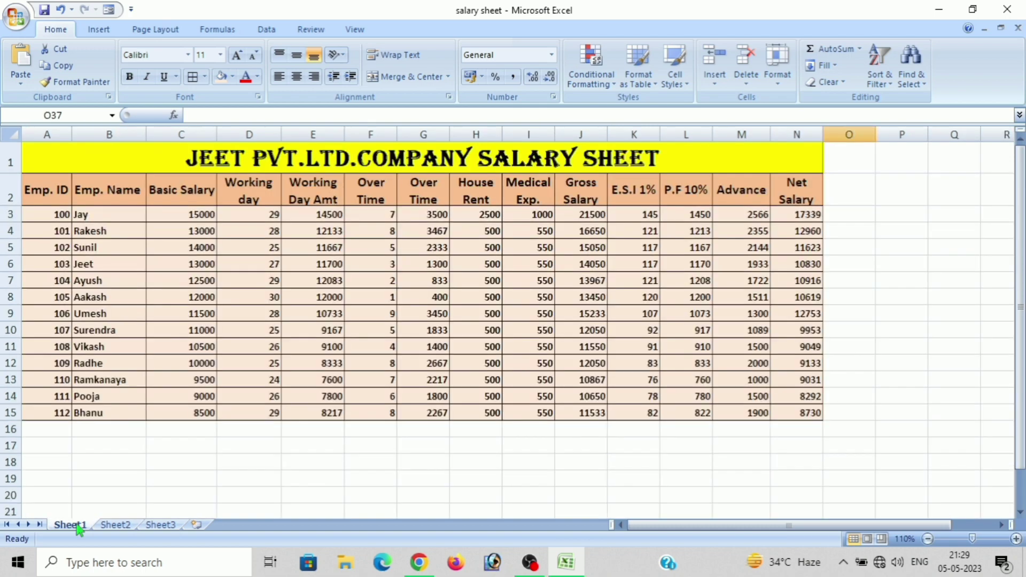
pyautogui.moveTo(123, 212); pyautogui.dragTo(113, 413)
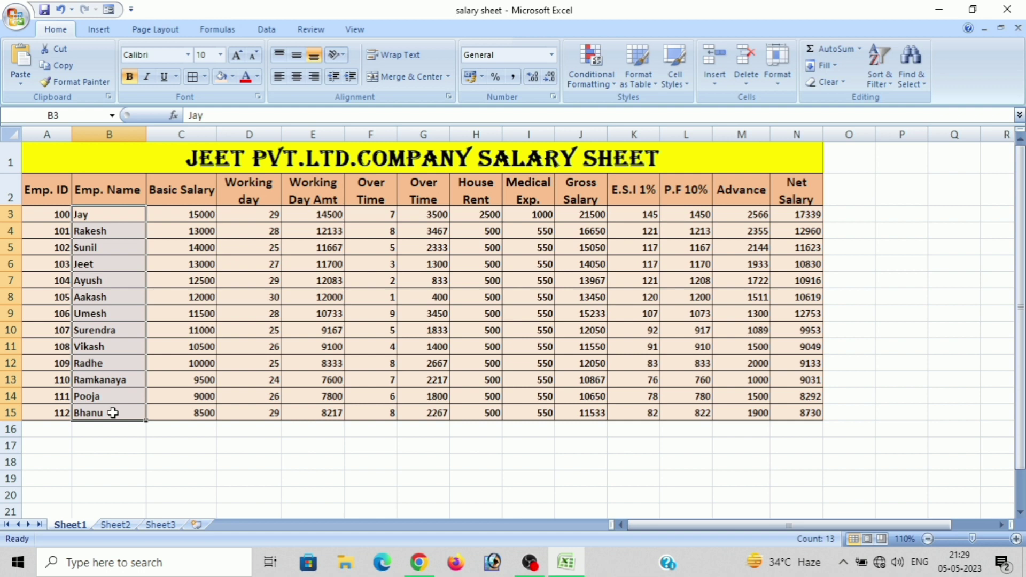
pyautogui.hotkey('ctrl', 'c')
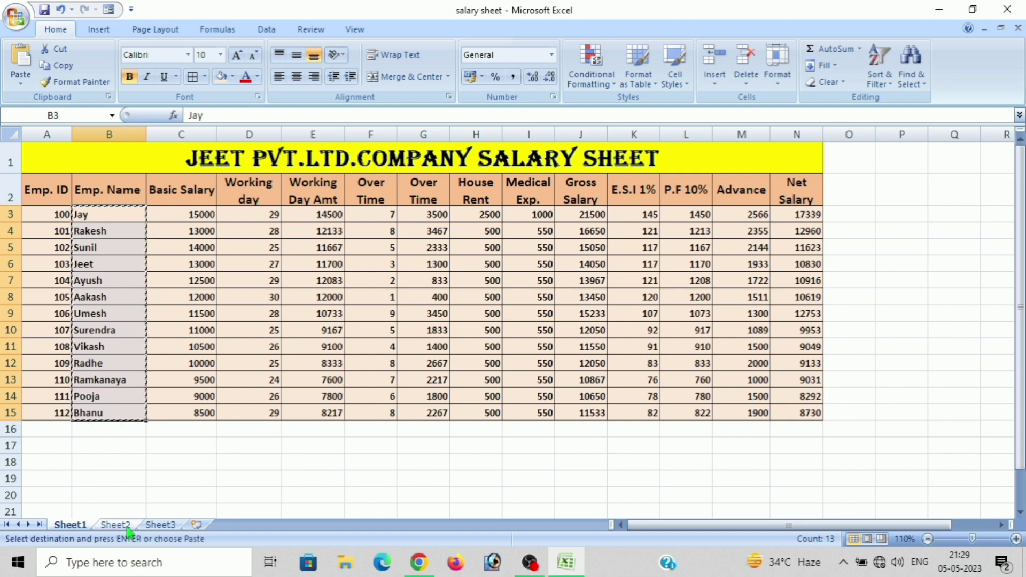
pyautogui.click(126, 526)
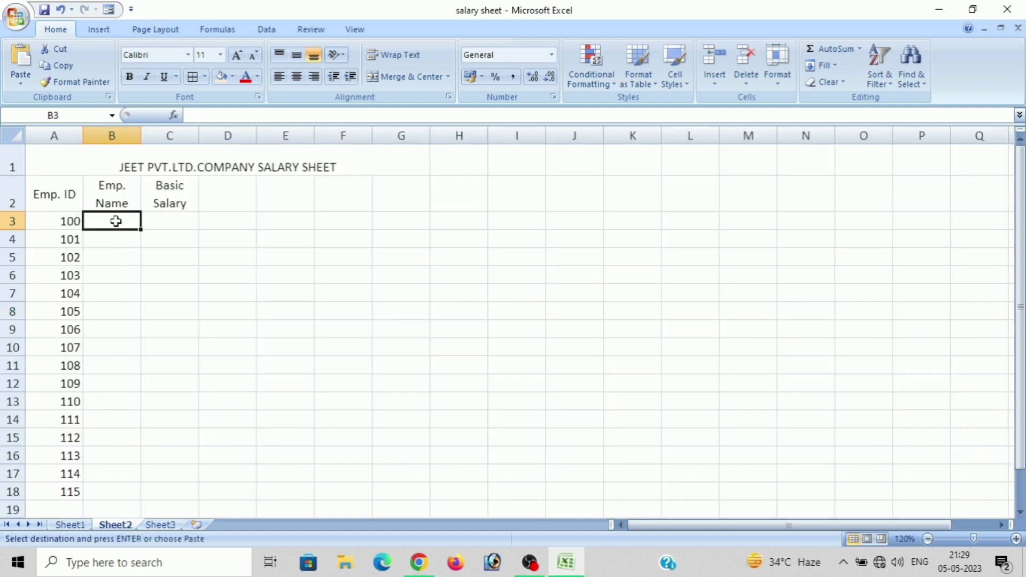
pyautogui.moveTo(116, 221); pyautogui.dragTo(88, 470)
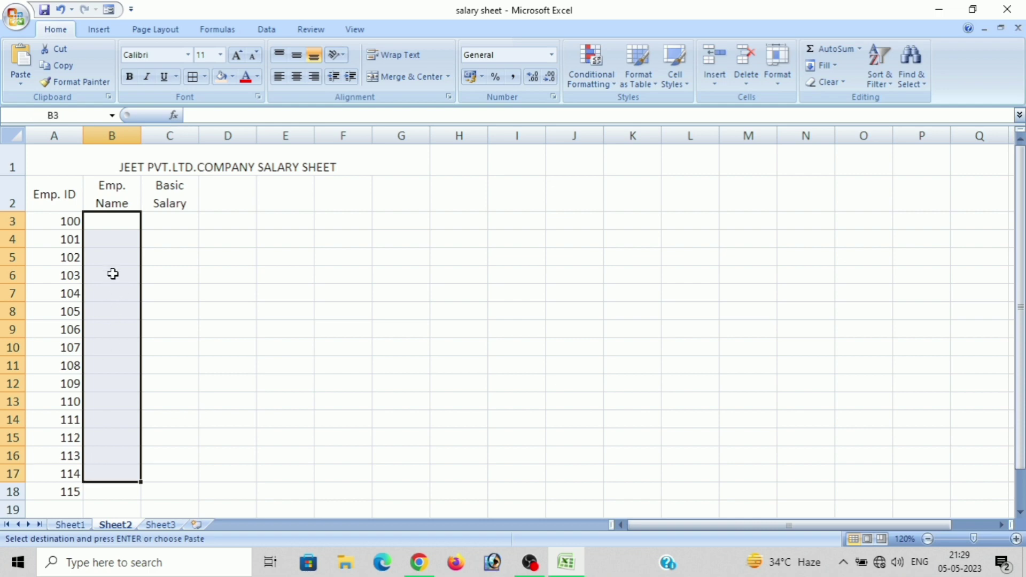
pyautogui.hotkey('ctrl', 'v')
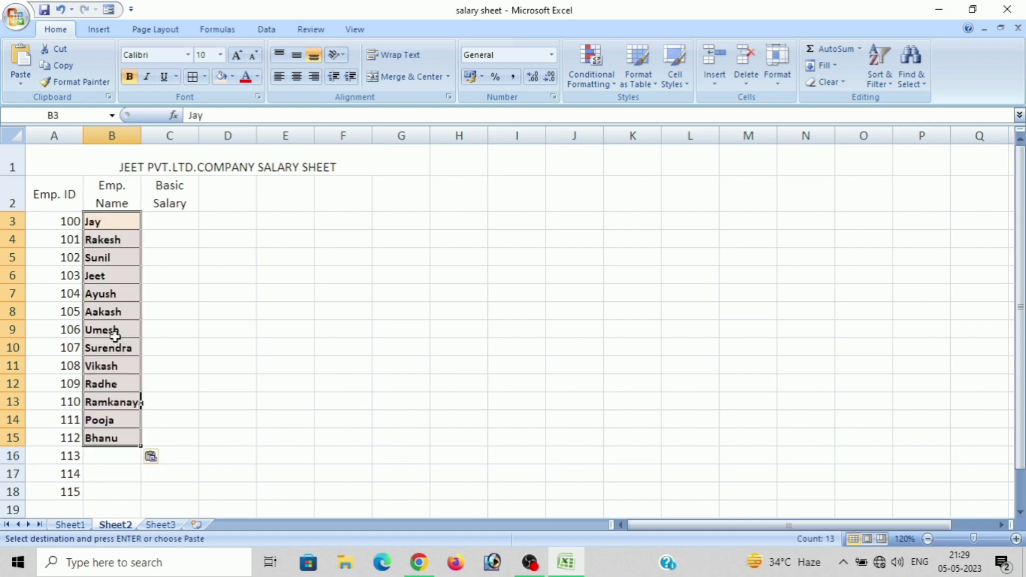
pyautogui.click(196, 290)
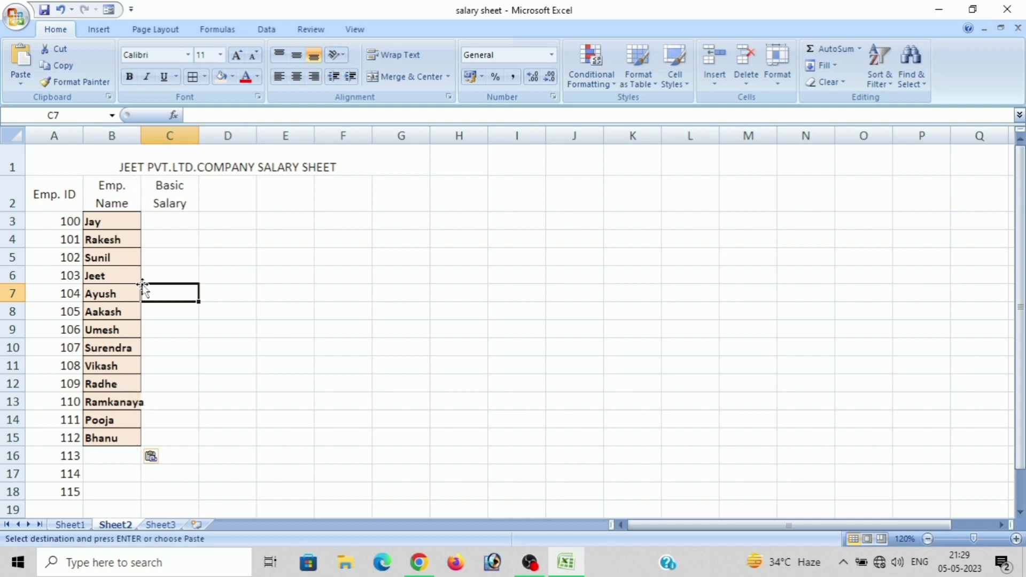
pyautogui.moveTo(141, 135); pyautogui.dragTo(164, 135)
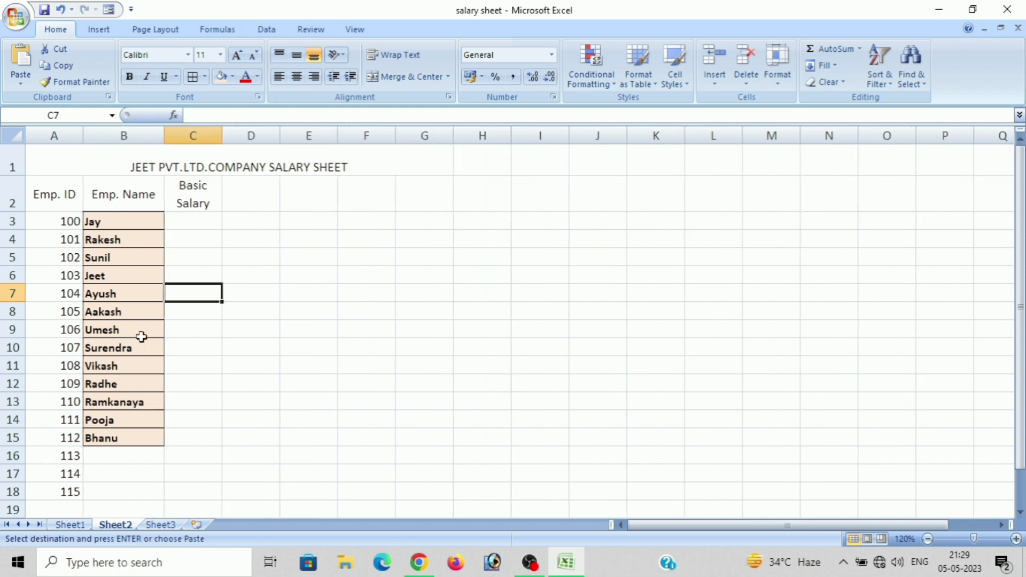
# Set the pasted names to No Fill and widen column C to fit Basic Salary
pyautogui.click(186, 223)
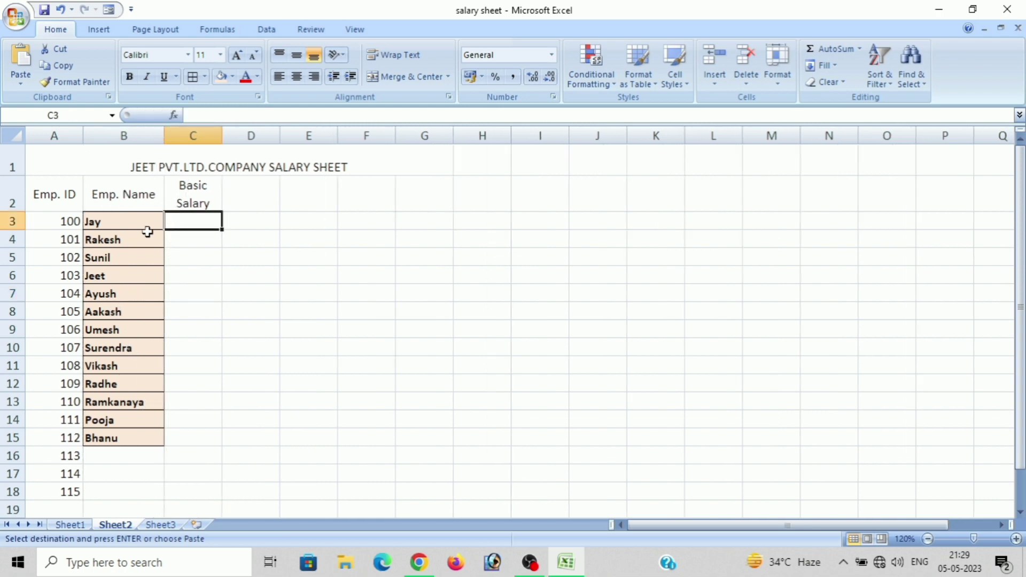
pyautogui.moveTo(143, 224); pyautogui.dragTo(132, 432)
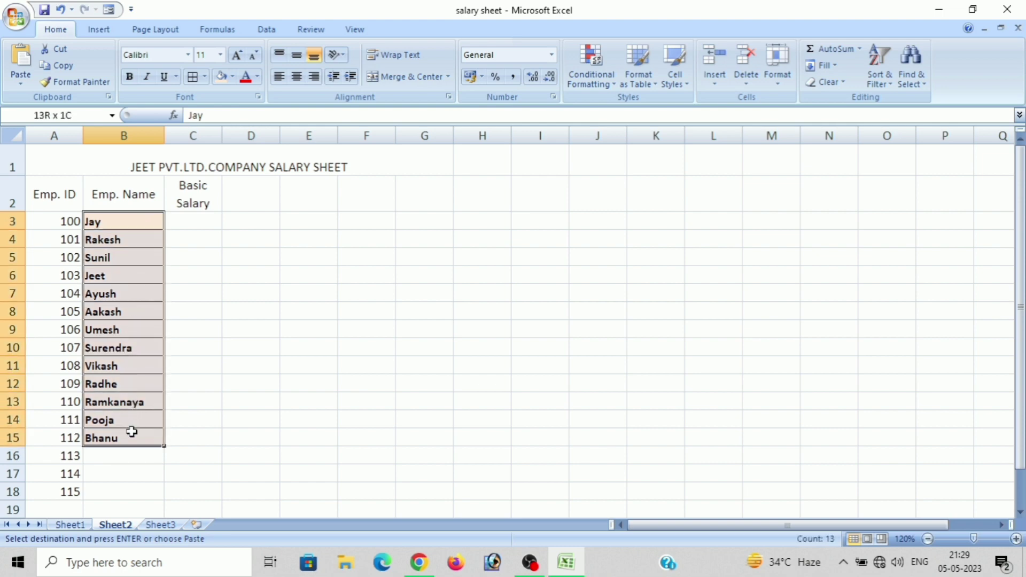
pyautogui.click(232, 77)
pyautogui.click(247, 205)
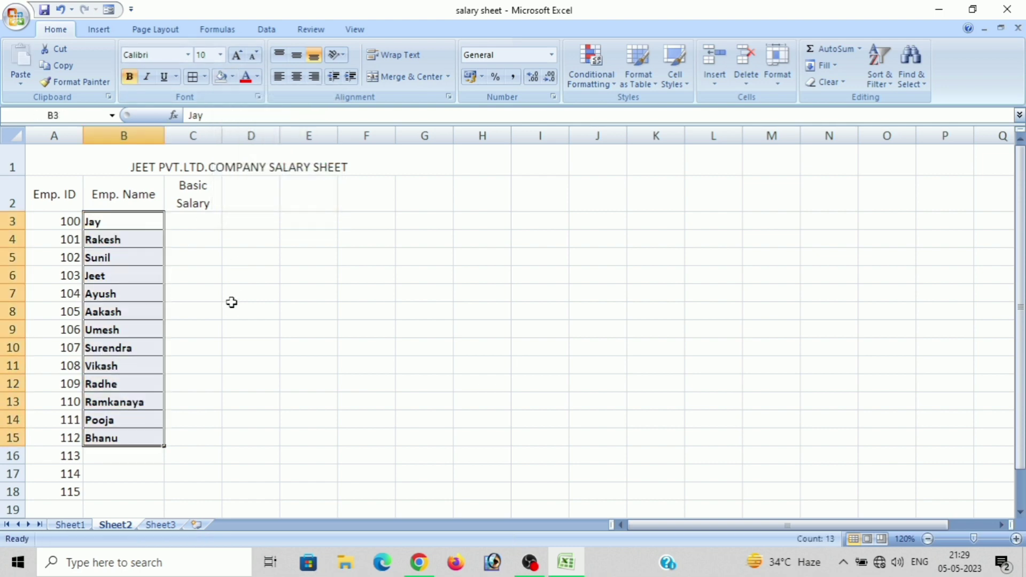
pyautogui.click(231, 304)
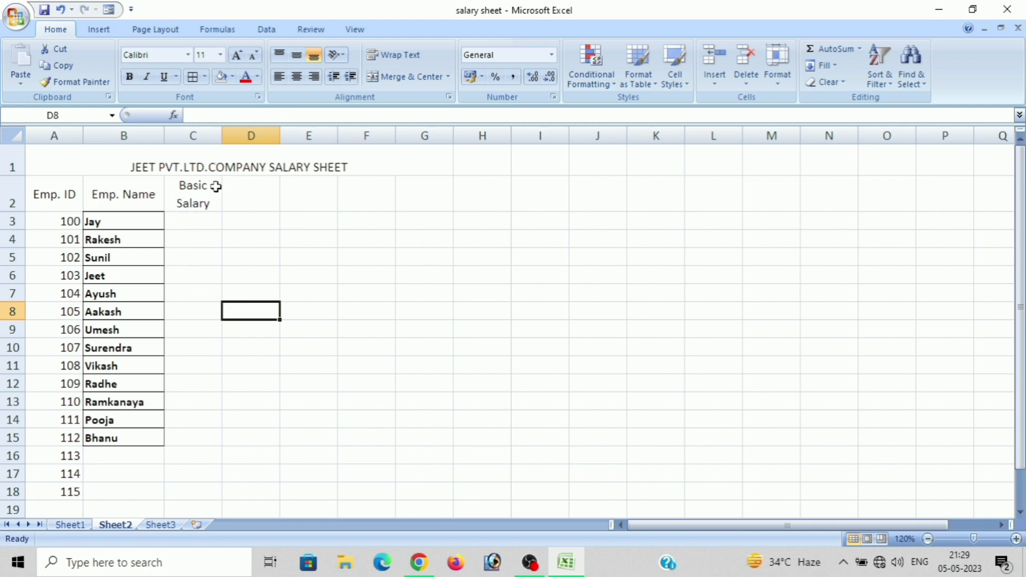
pyautogui.moveTo(221, 136); pyautogui.dragTo(235, 137)
pyautogui.click(178, 226)
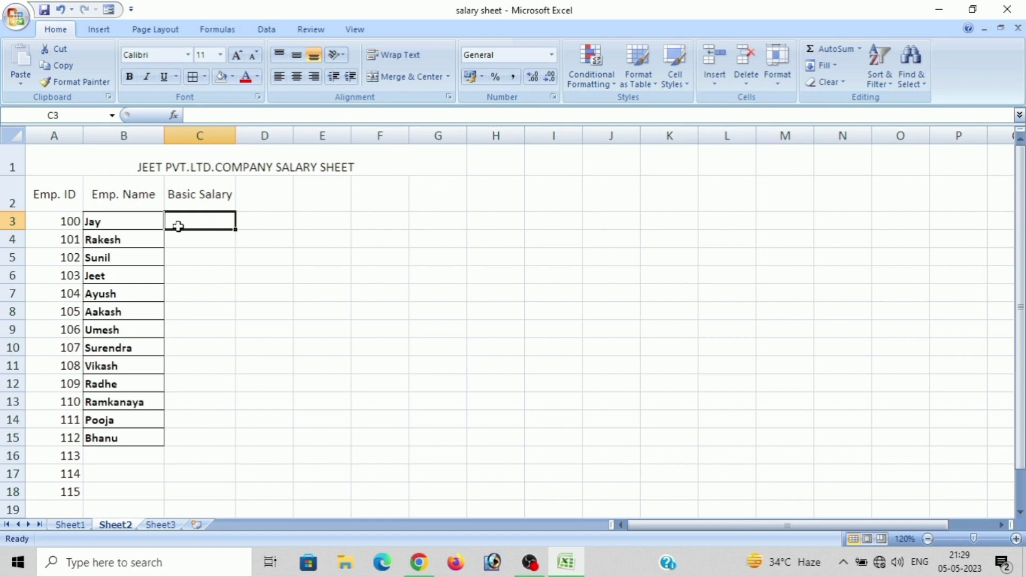
# Enter 15000 and 14000 in C3:C4 and extend the series down to 3000 in C15
pyautogui.write('1500')
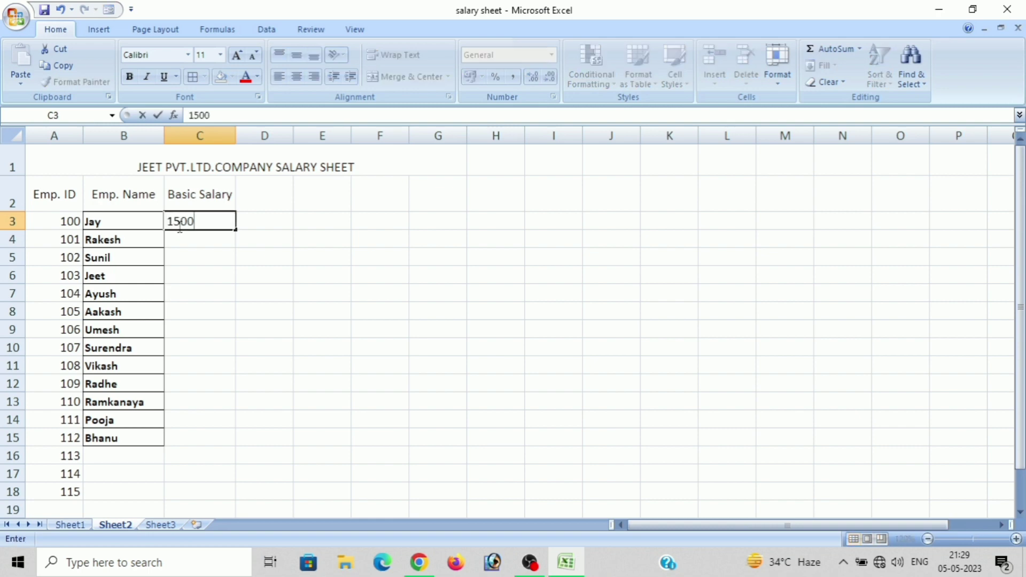
pyautogui.write('0')
pyautogui.press('Return')
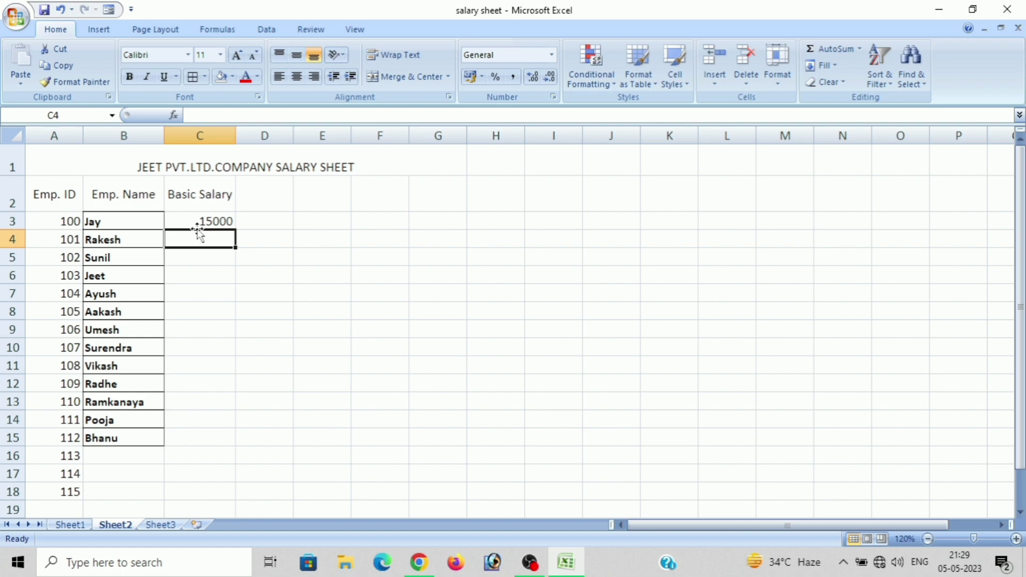
pyautogui.write('1400')
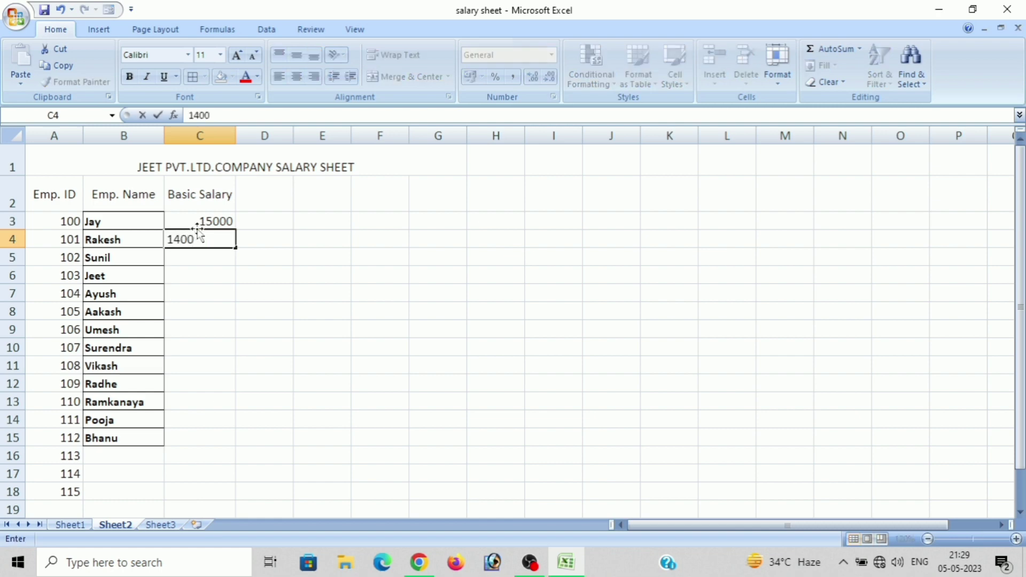
pyautogui.write('0')
pyautogui.click(202, 258)
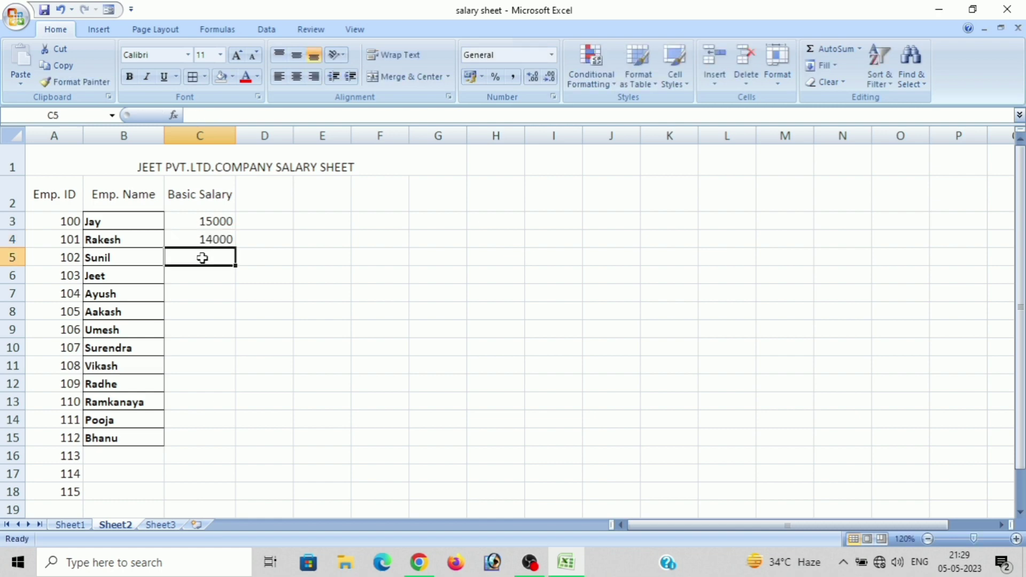
pyautogui.click(190, 216)
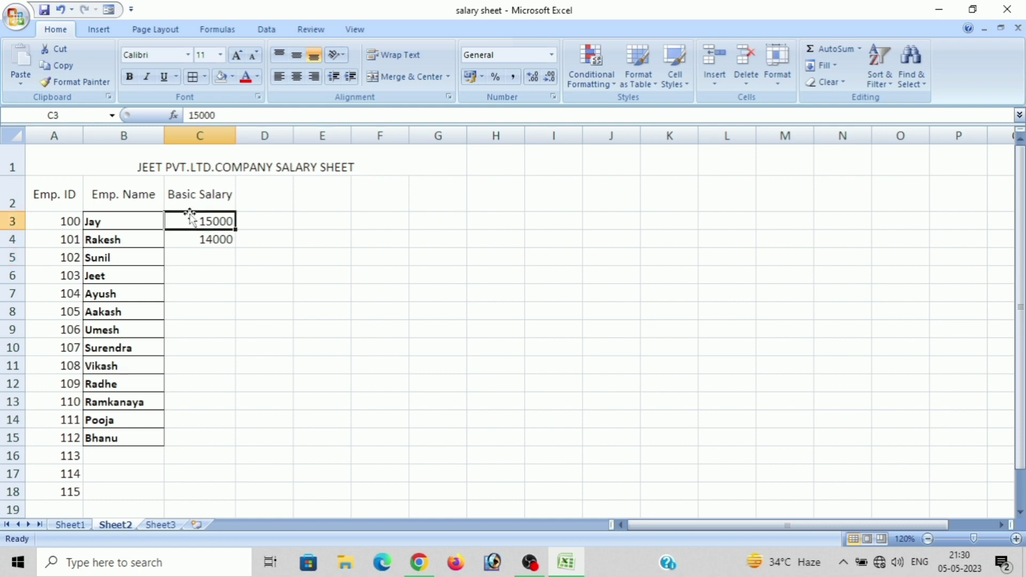
pyautogui.moveTo(190, 216); pyautogui.dragTo(199, 243)
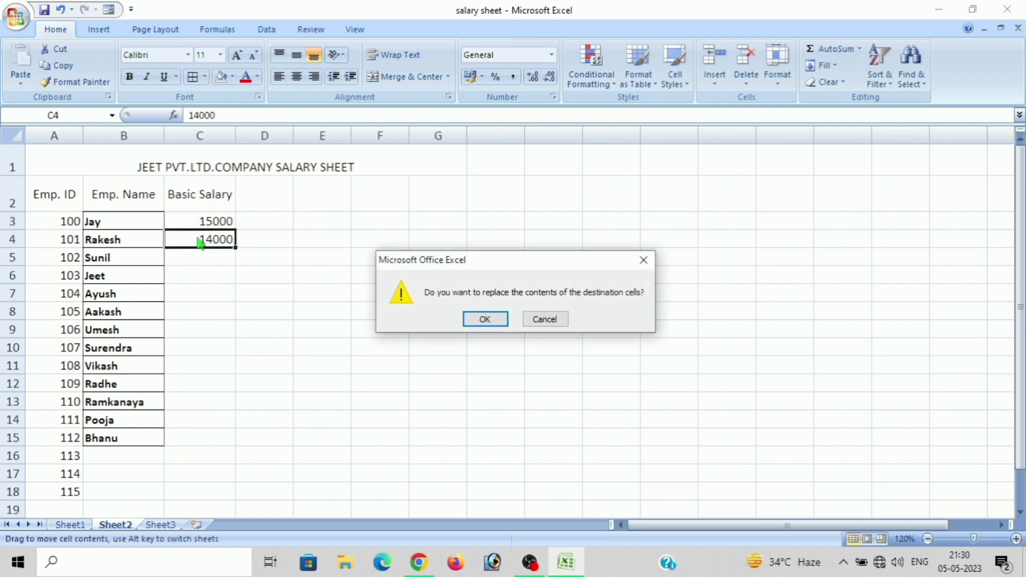
pyautogui.click(544, 319)
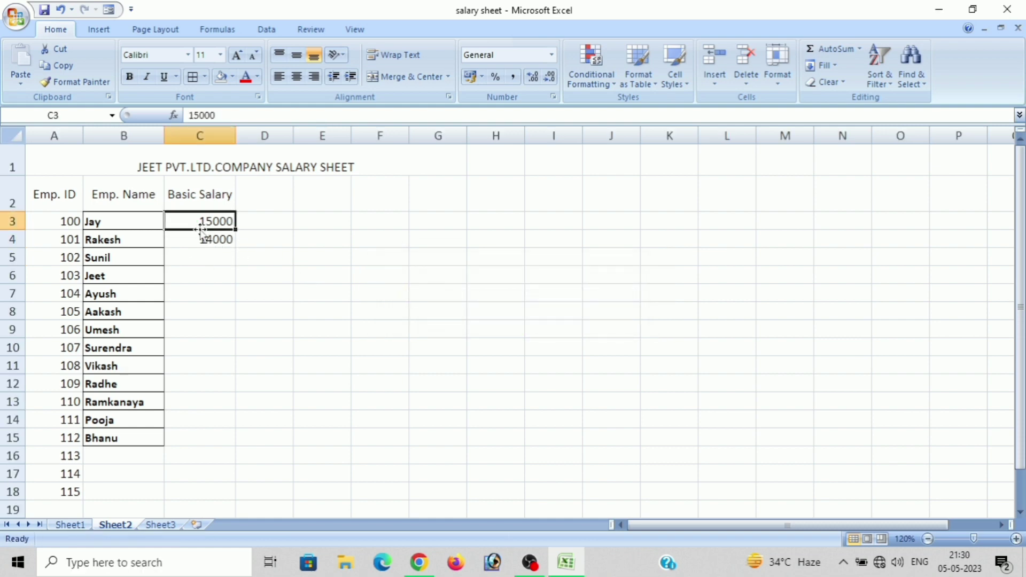
pyautogui.moveTo(203, 222); pyautogui.dragTo(228, 448)
pyautogui.click(292, 367)
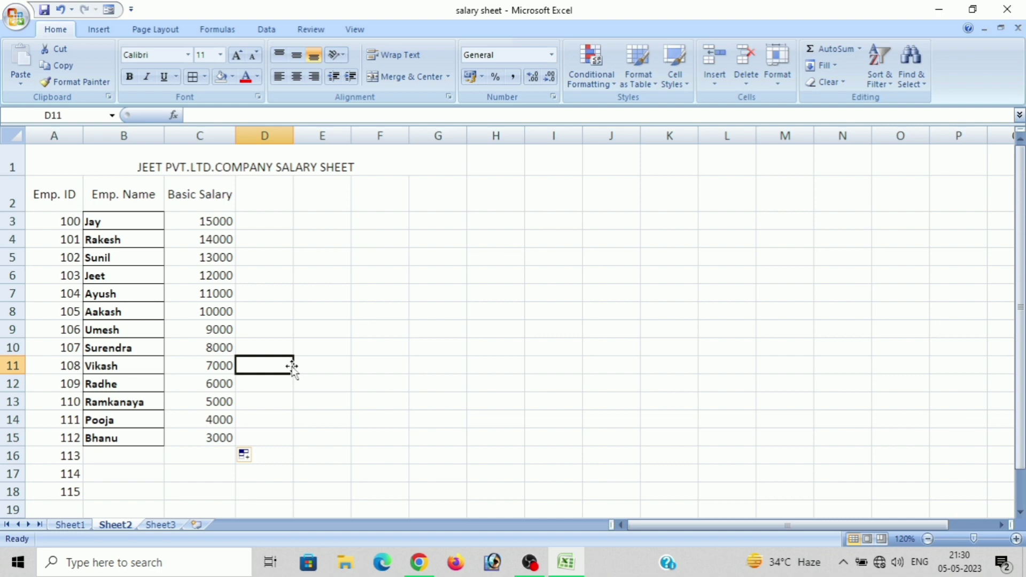
pyautogui.click(260, 197)
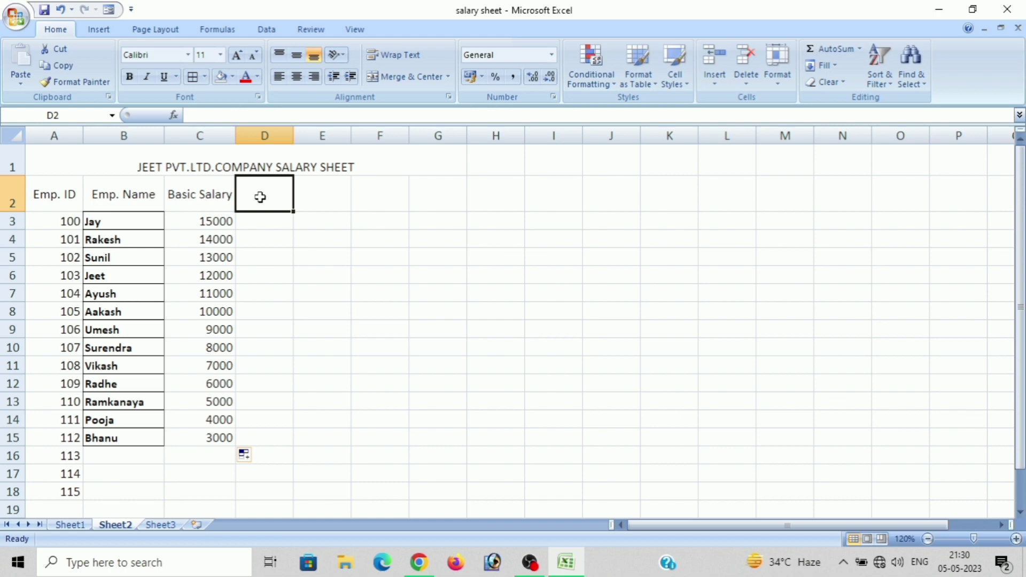
# Add a 'Working day' heading in D2, wrapped onto two lines
pyautogui.write('W')
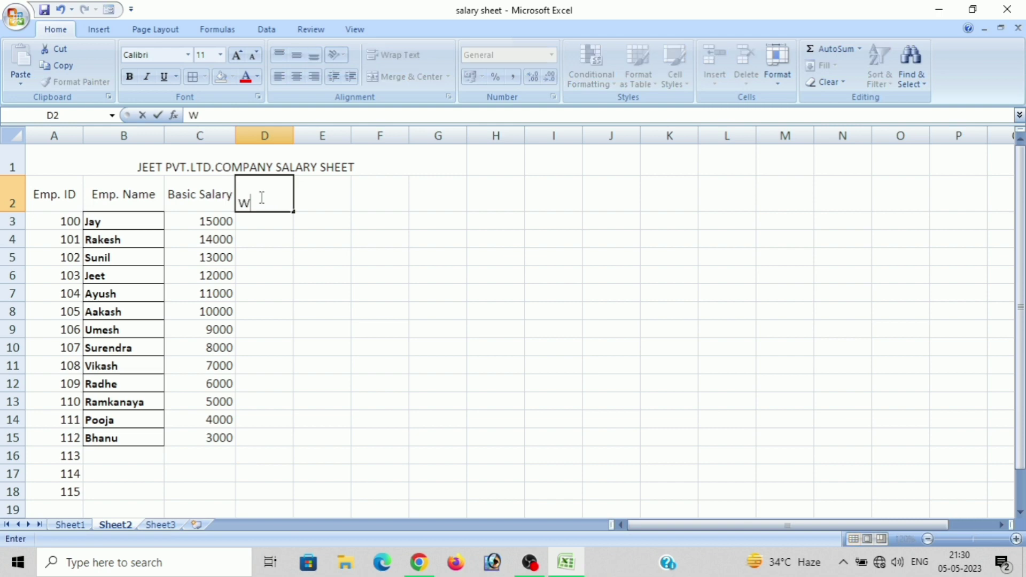
pyautogui.write('ork')
pyautogui.write('ing da')
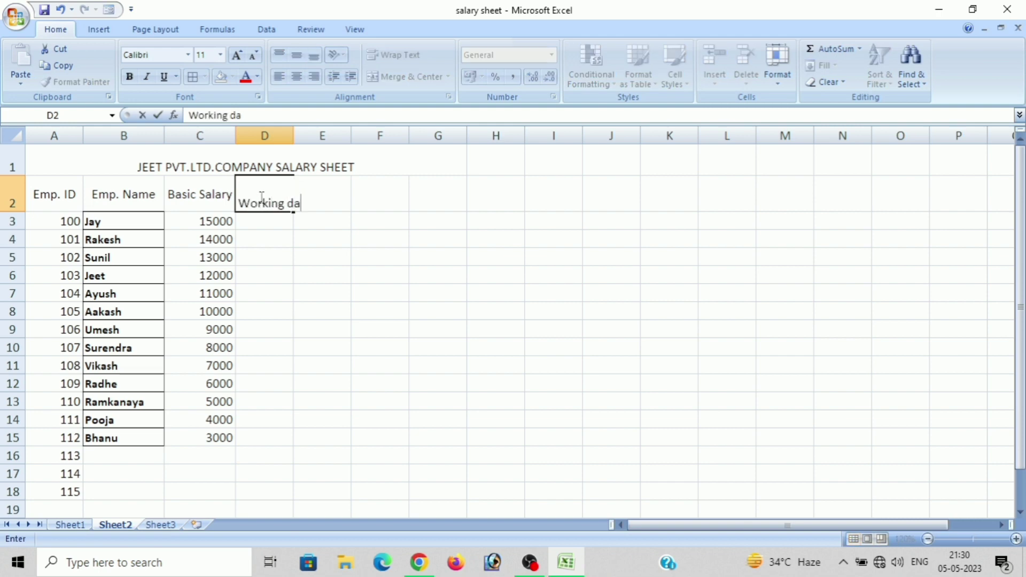
pyautogui.write('y')
pyautogui.click(267, 224)
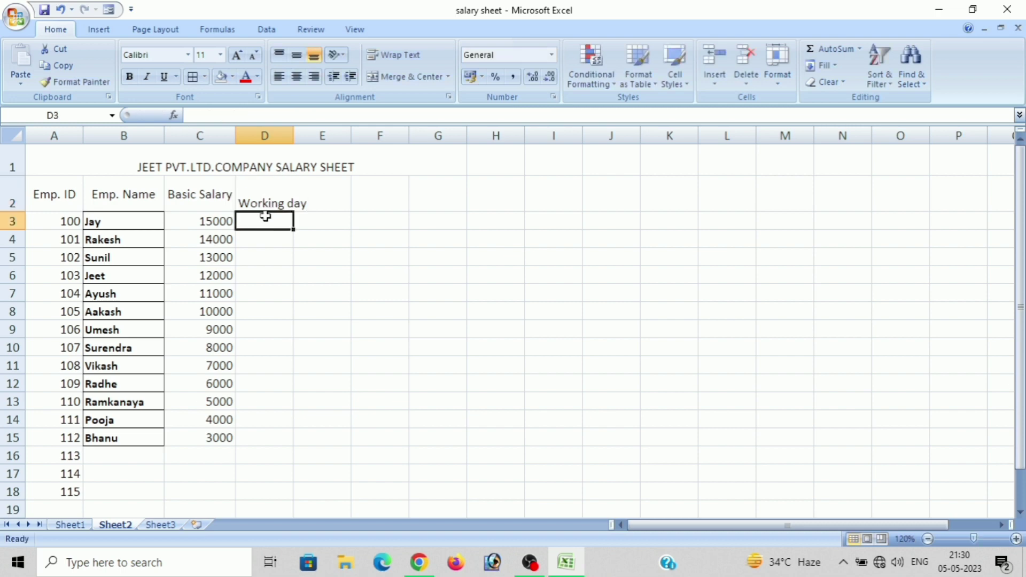
pyautogui.click(263, 198)
pyautogui.click(386, 56)
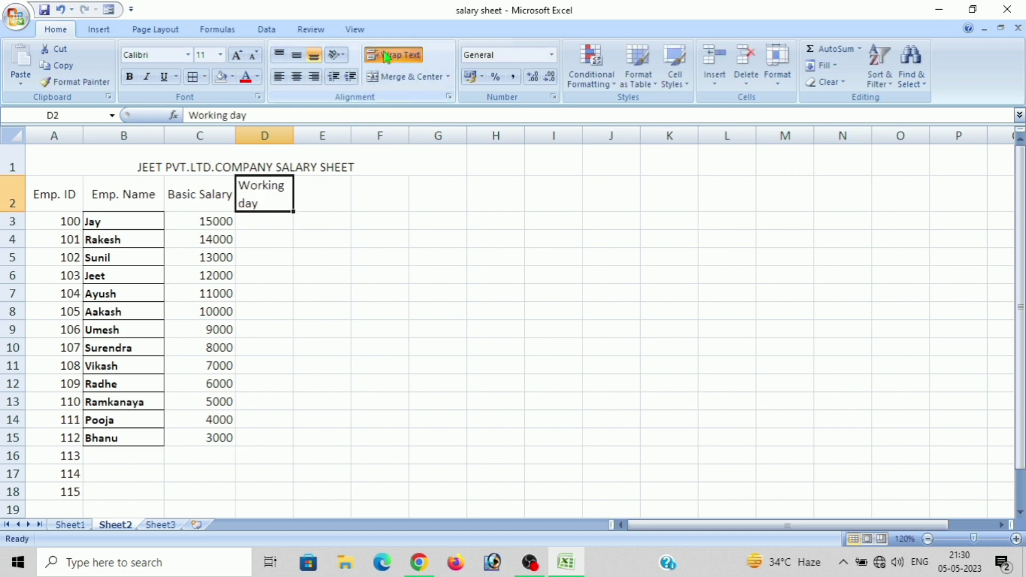
pyautogui.click(310, 185)
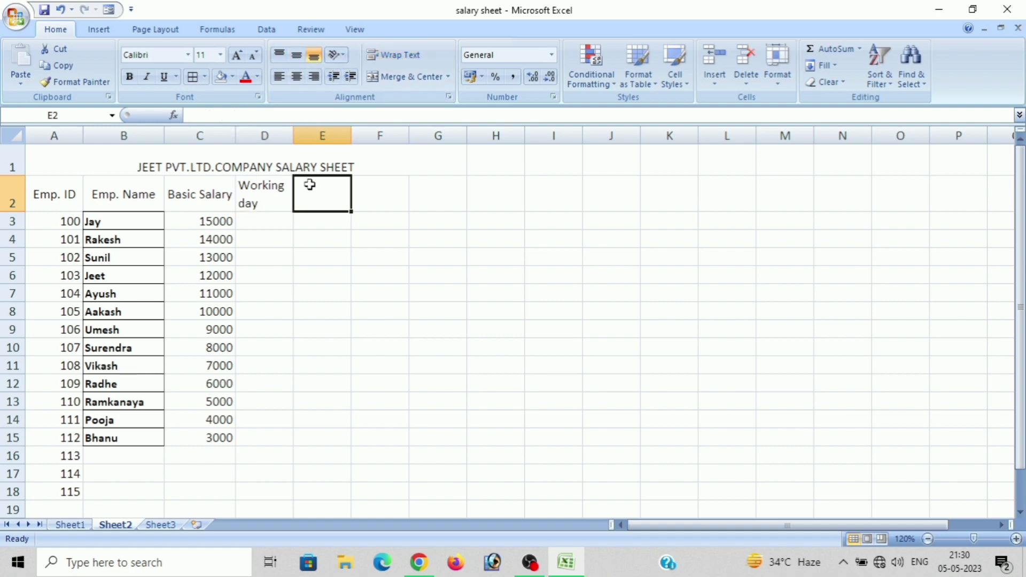
# Enter 28 and 27 in D3:D4 and fill working days down to 16 in D15
pyautogui.click(260, 223)
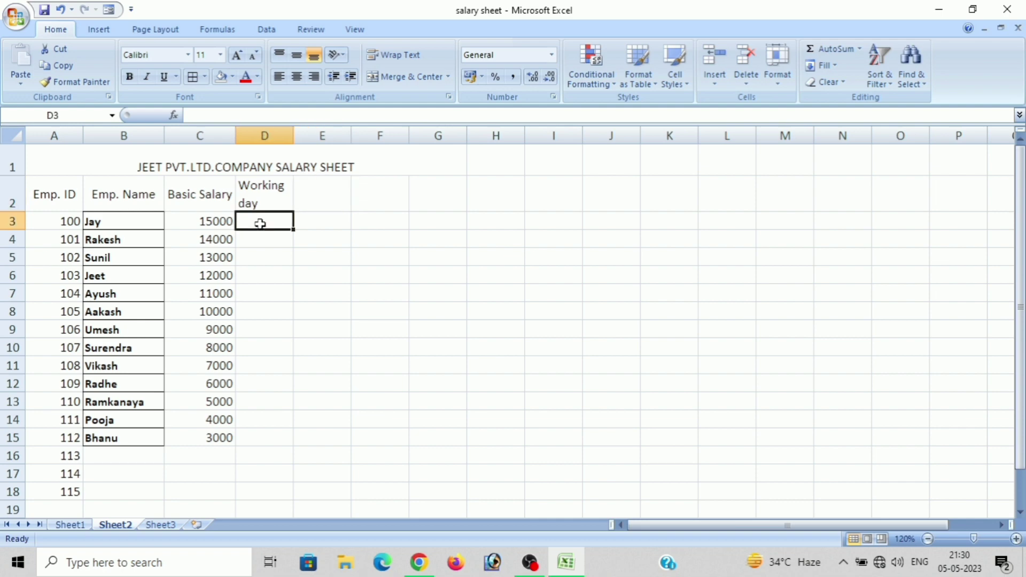
pyautogui.write('28')
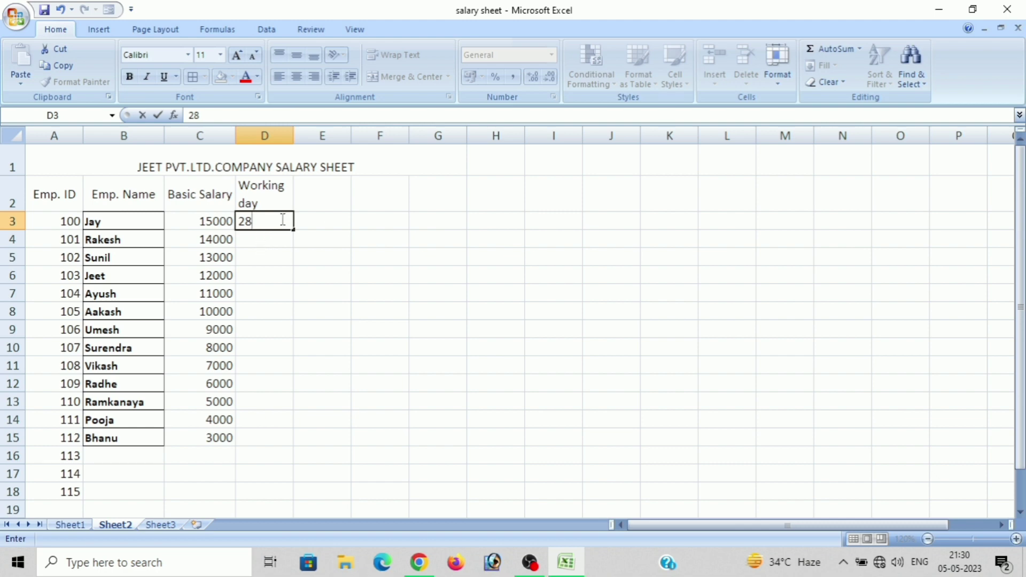
pyautogui.click(275, 244)
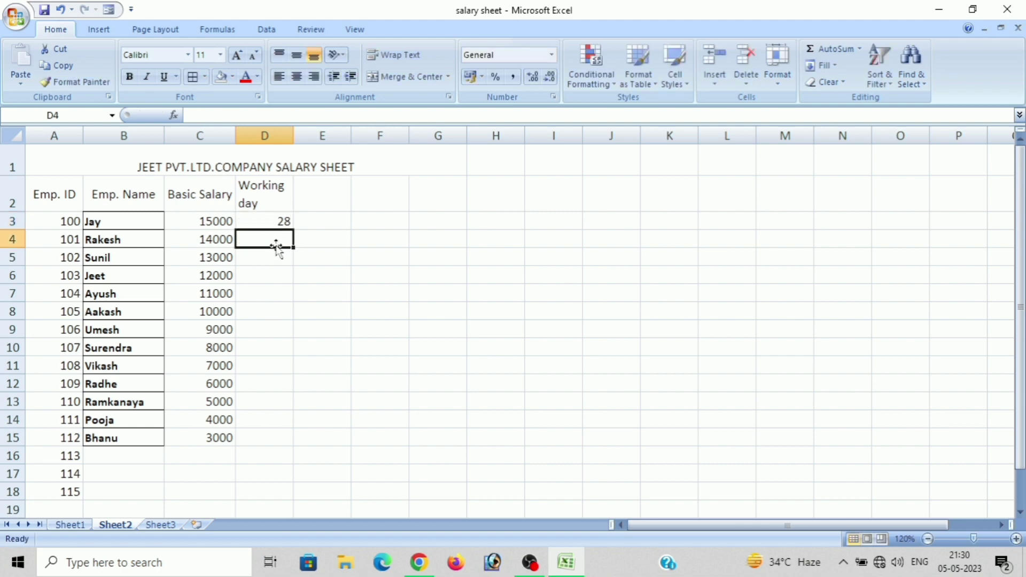
pyautogui.write('27')
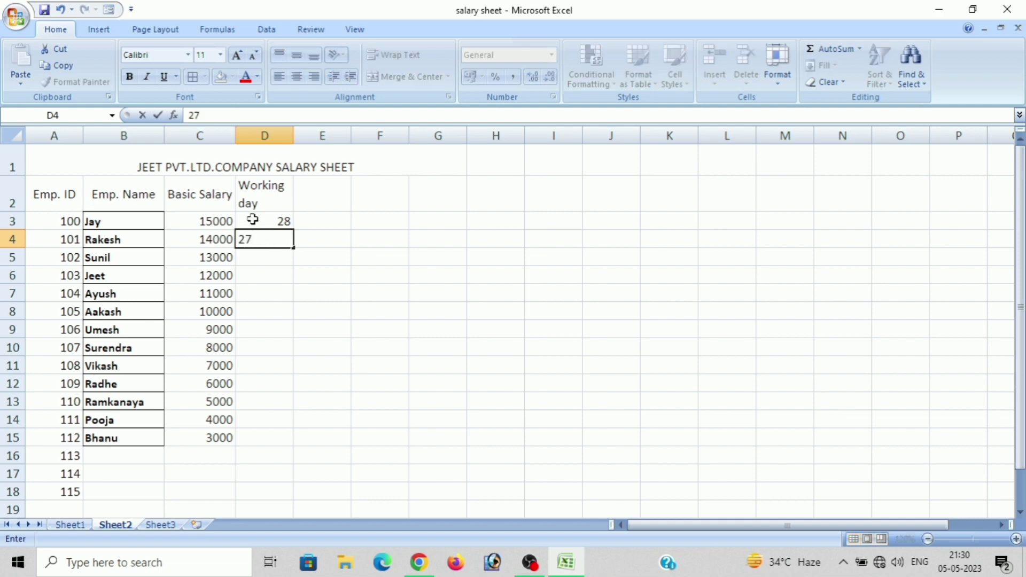
pyautogui.moveTo(252, 219); pyautogui.dragTo(295, 445)
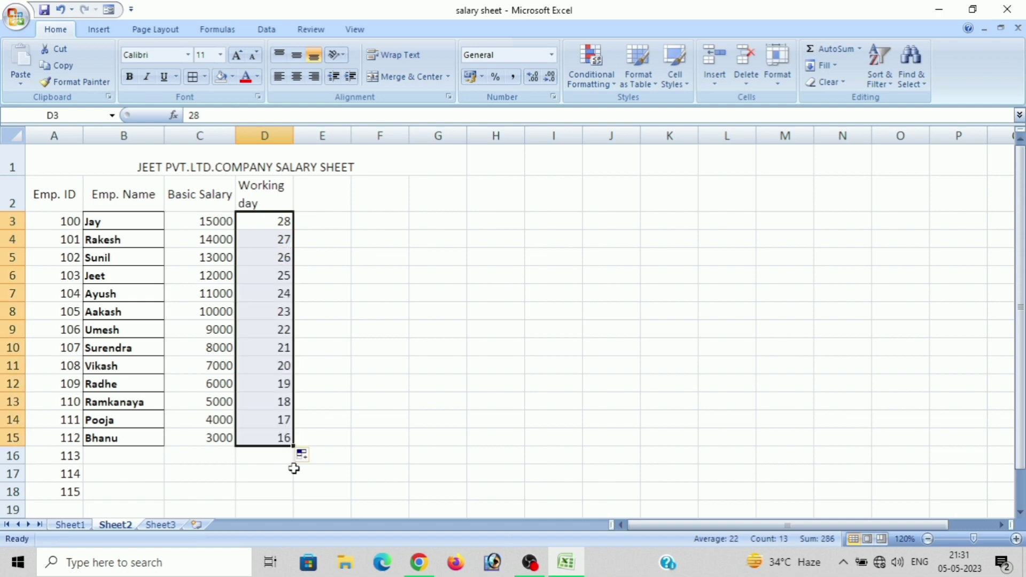
pyautogui.click(317, 193)
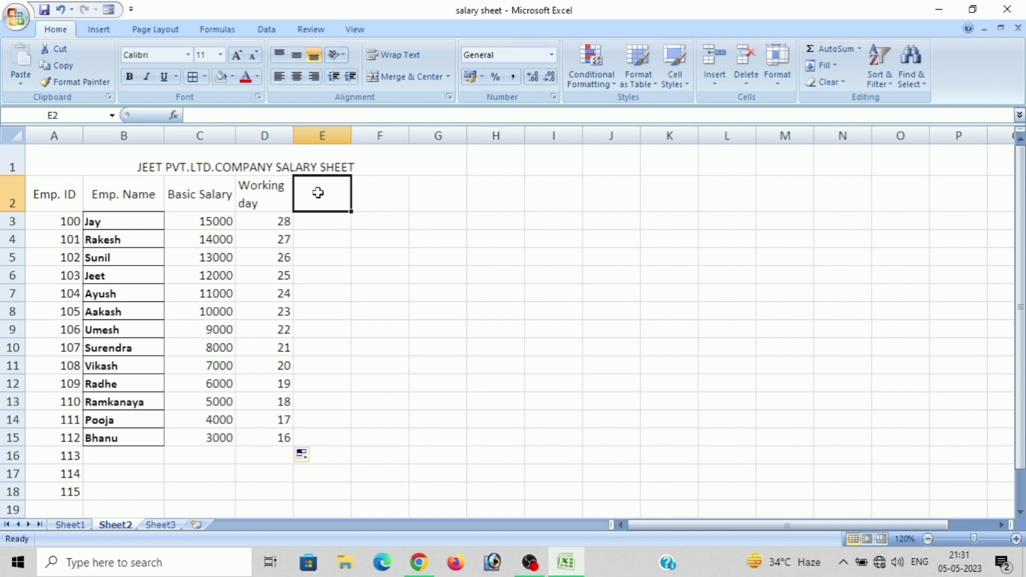
# Type the wrapped heading 'Workind day amt' in E2 and begin a formula in E3
pyautogui.write('W')
pyautogui.write('o')
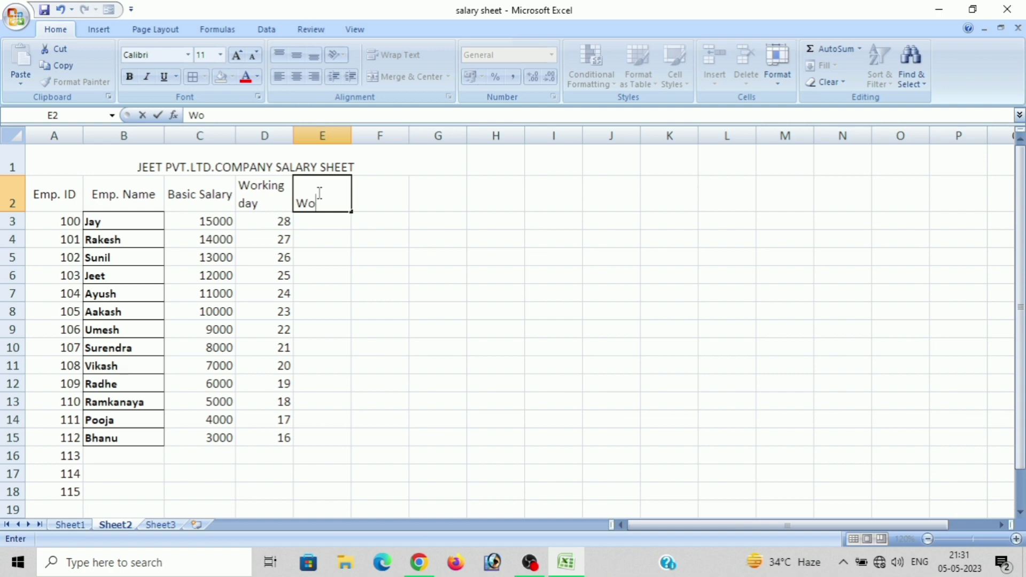
pyautogui.write('rkinf')
pyautogui.press('BackSpace')
pyautogui.write('d day ')
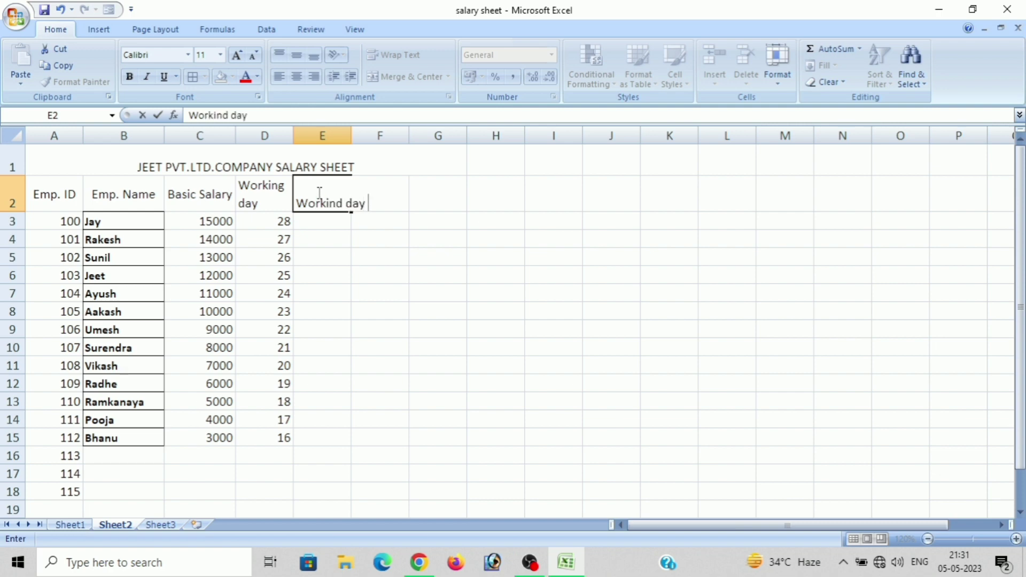
pyautogui.write(' am')
pyautogui.write('t')
pyautogui.click(322, 219)
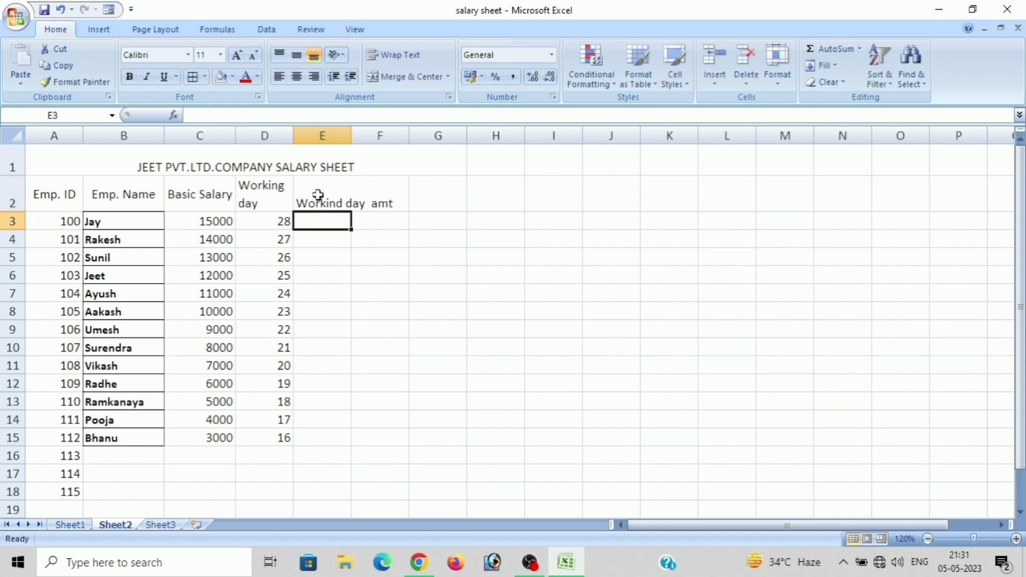
pyautogui.click(318, 194)
pyautogui.click(397, 59)
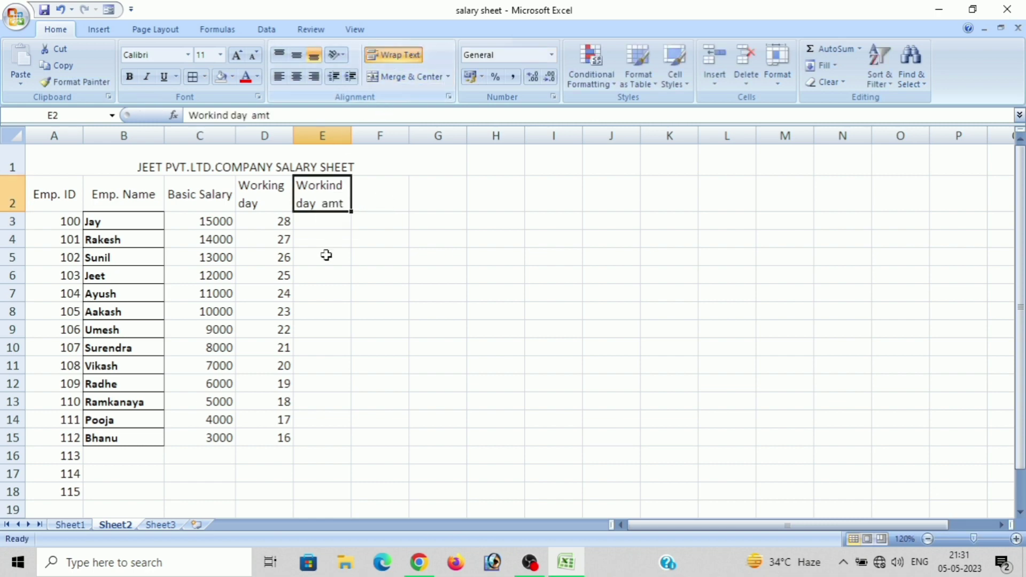
pyautogui.click(307, 220)
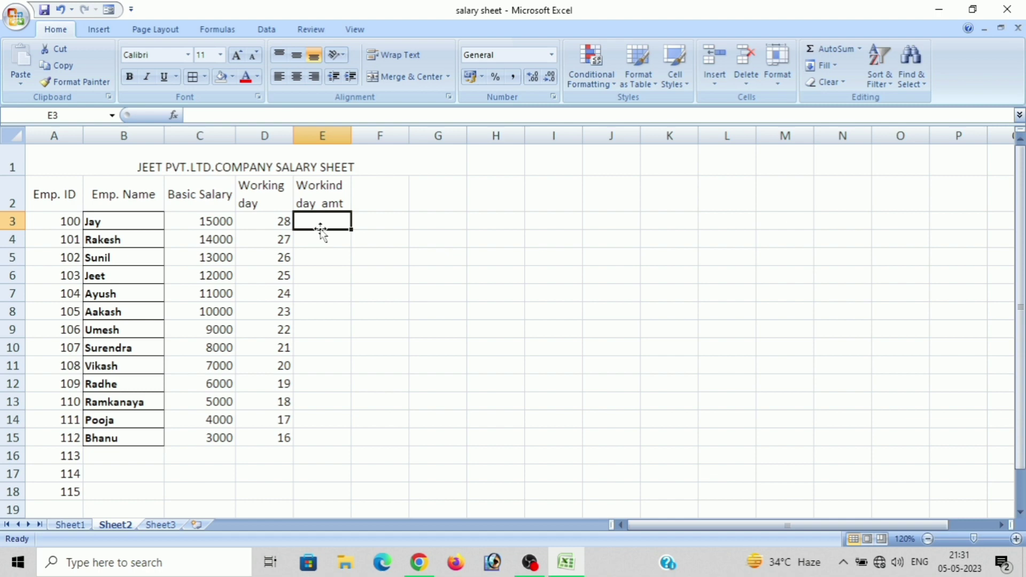
pyautogui.write('=')
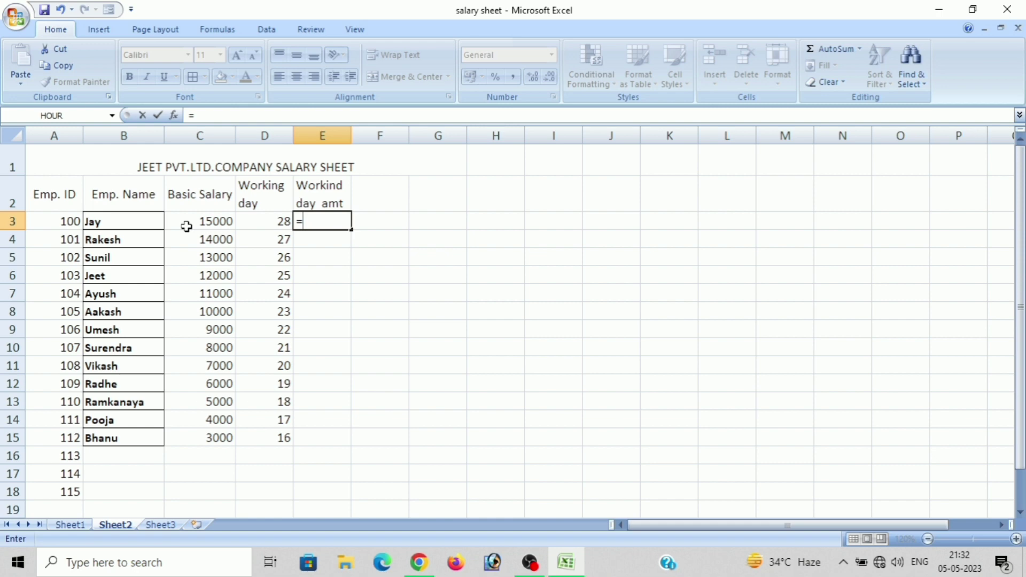
# Complete the formula =C3*D3/30 in E3 for Jay's working-day amount
pyautogui.click(186, 227)
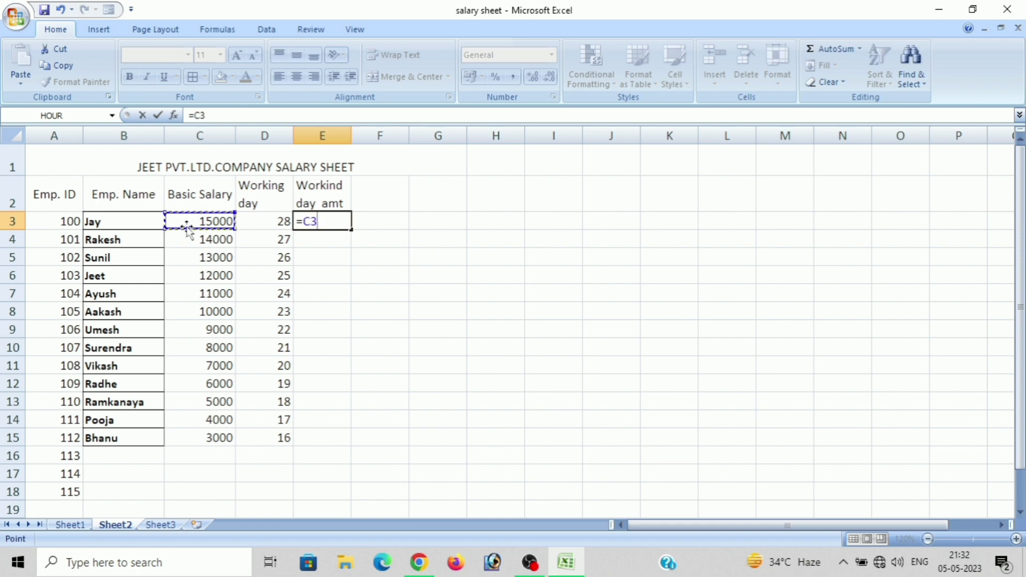
pyautogui.write('*')
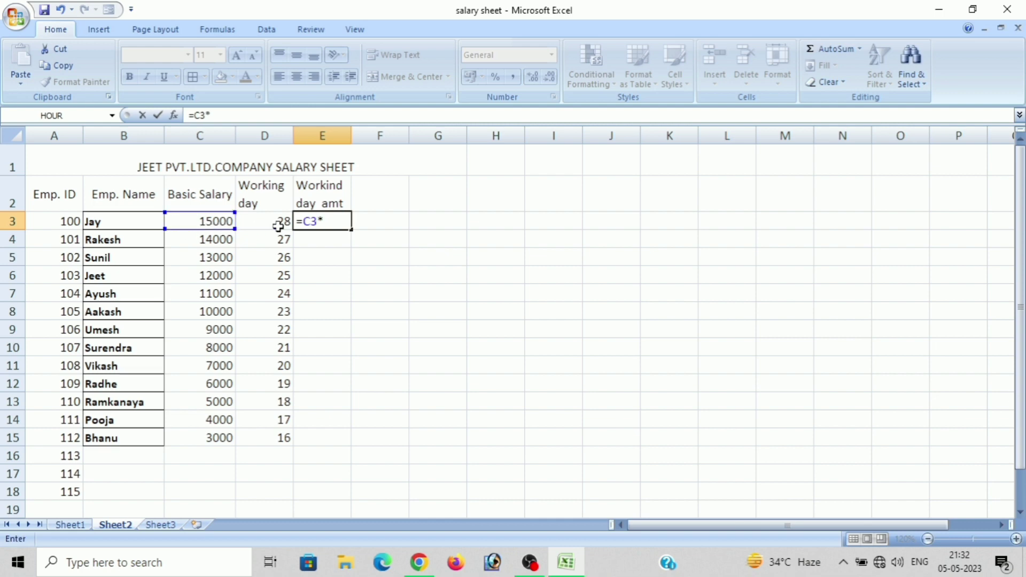
pyautogui.click(279, 227)
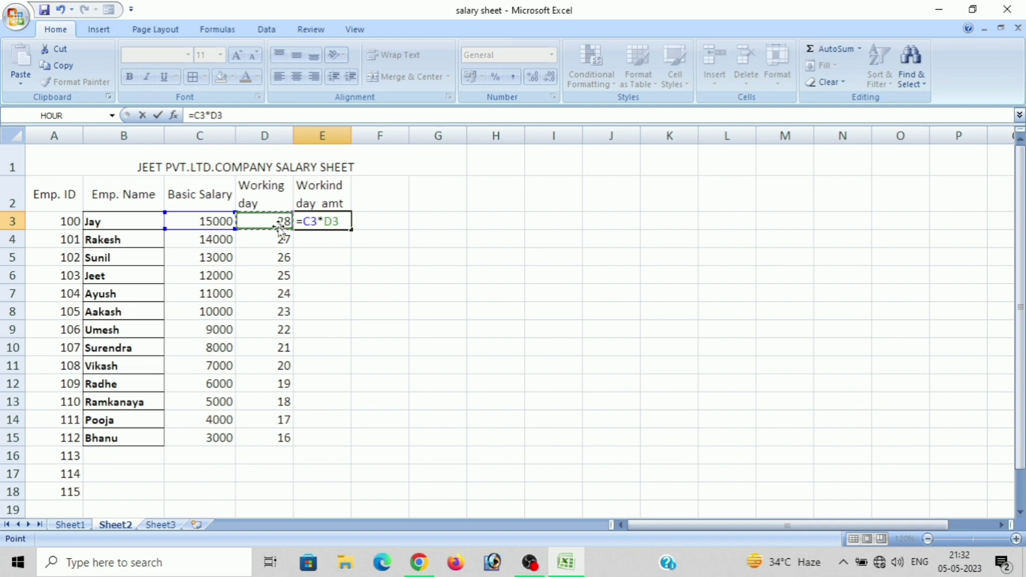
pyautogui.write('/')
pyautogui.write('30')
pyautogui.press('Return')
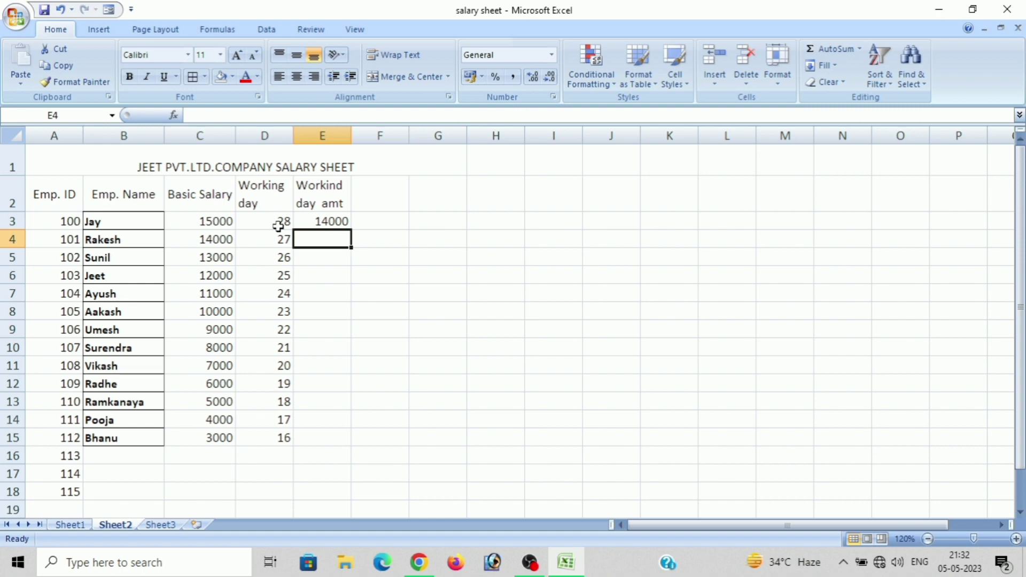
# Copy the amount formula down to E15 and display the results as whole numbers
pyautogui.click(301, 222)
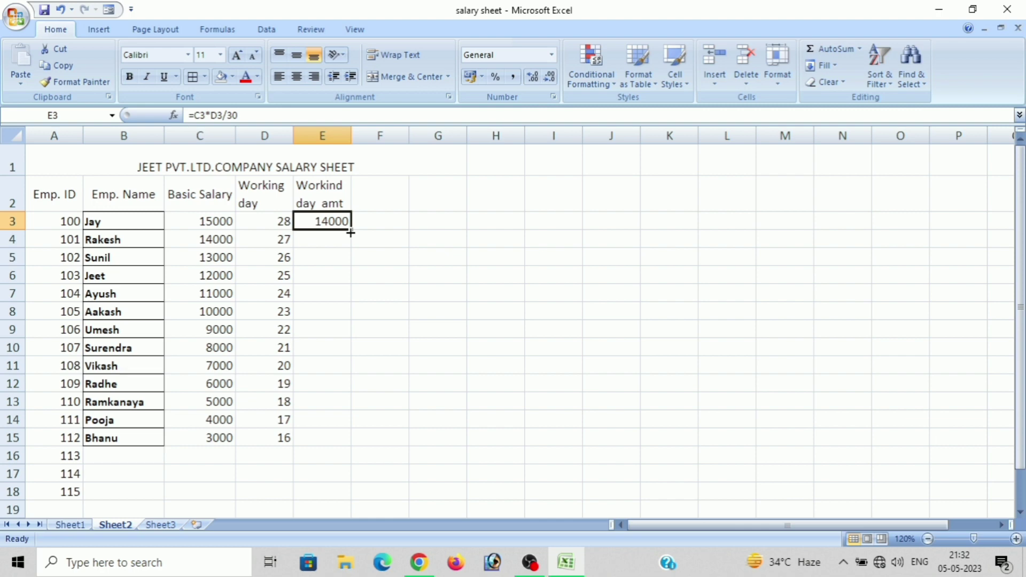
pyautogui.doubleClick(350, 233)
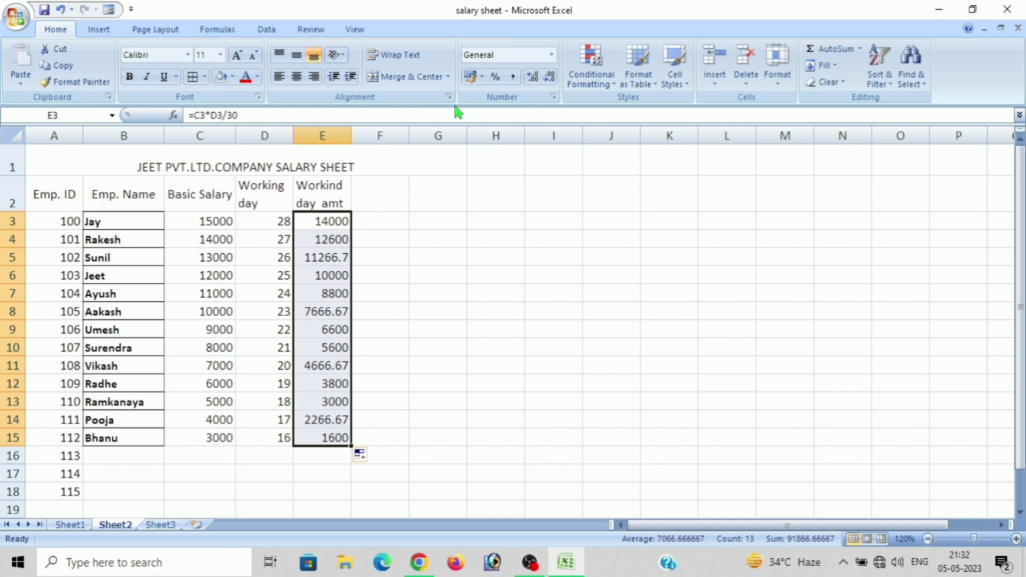
pyautogui.click(532, 77)
pyautogui.click(532, 77)
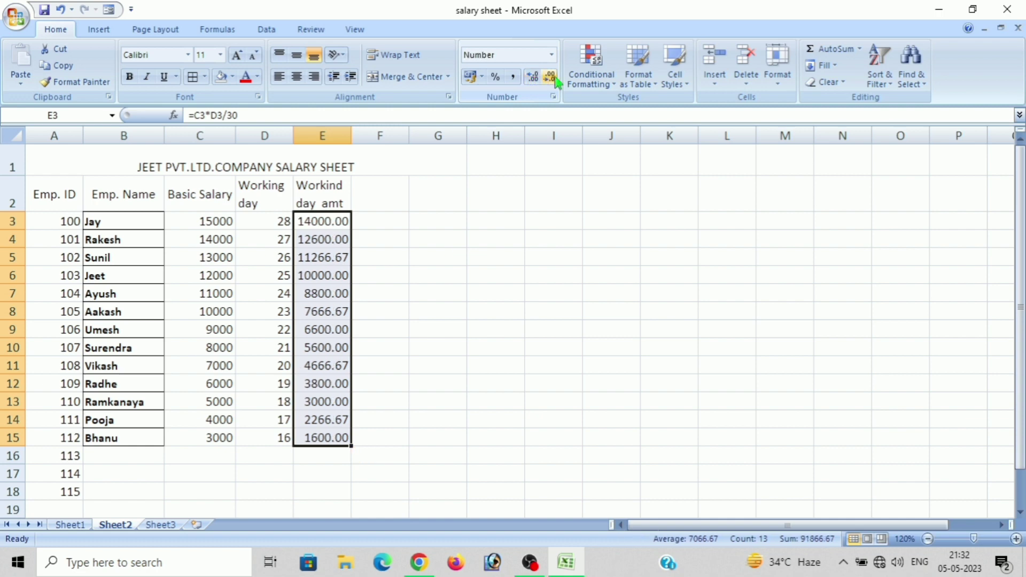
pyautogui.click(549, 77)
pyautogui.click(549, 77)
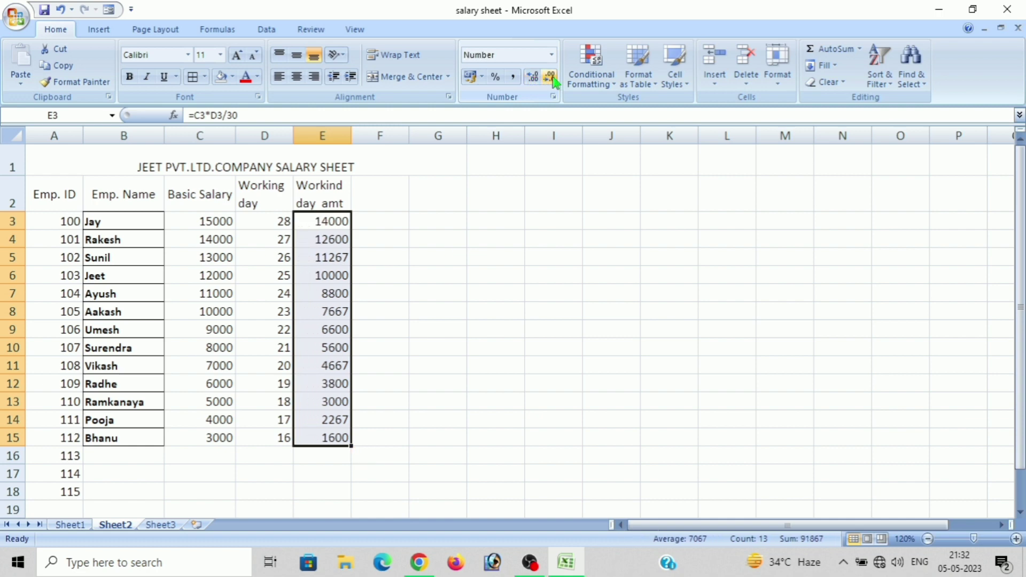
pyautogui.click(365, 201)
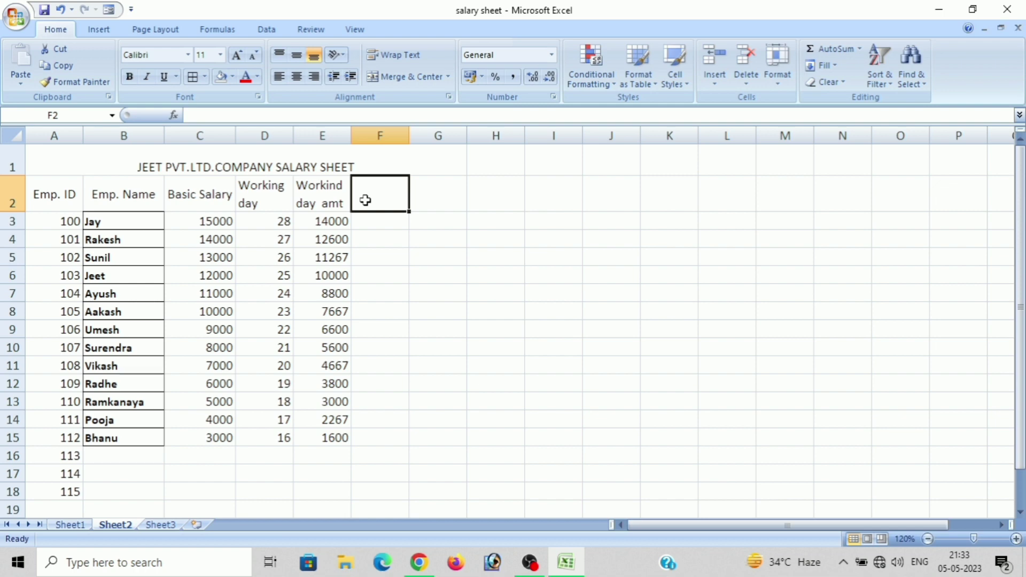
# Add a centred 'Over time' header in F2, wrapped onto two lines
pyautogui.write('Ove')
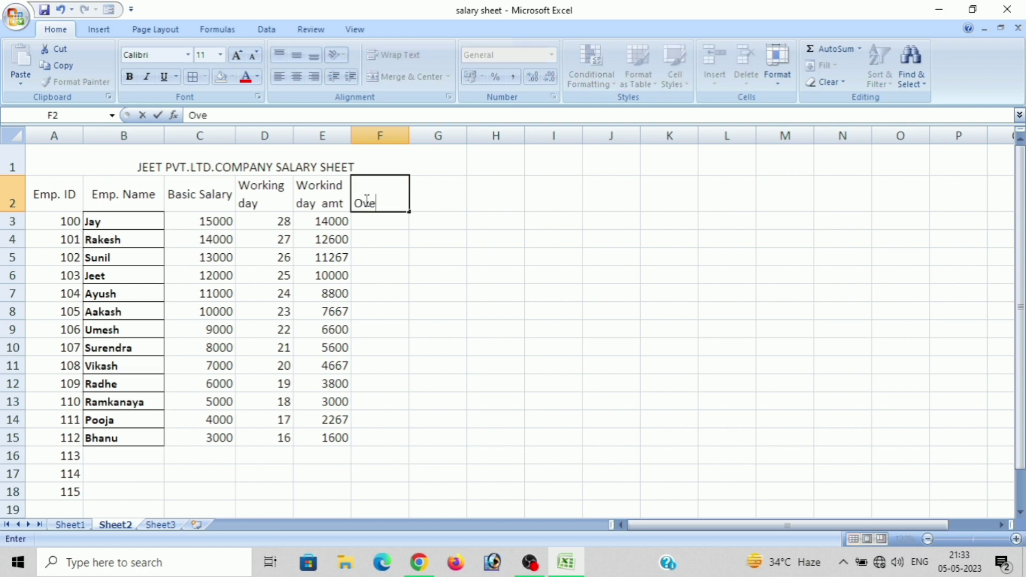
pyautogui.write('r ')
pyautogui.write('time')
pyautogui.click(376, 224)
pyautogui.click(371, 209)
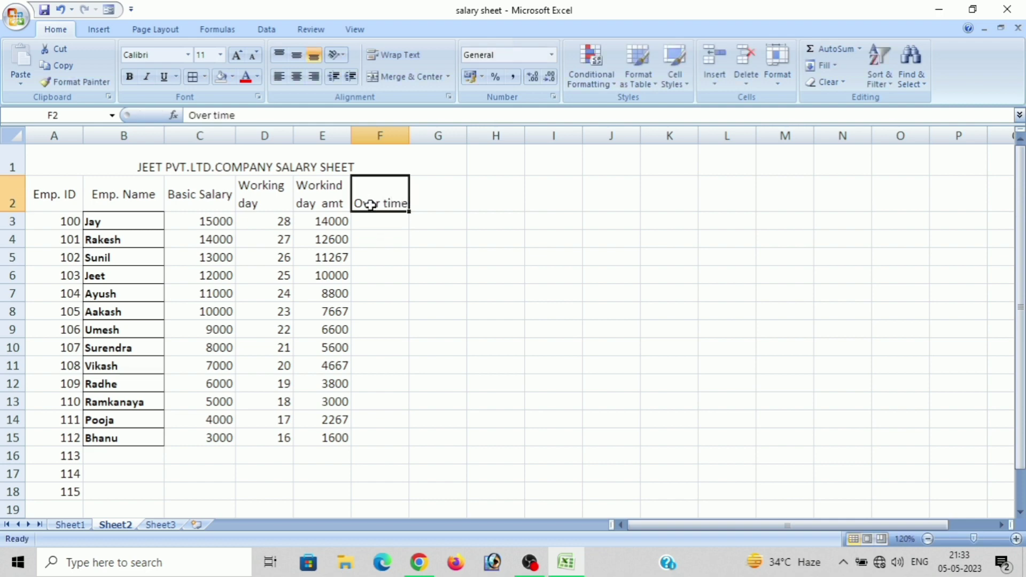
pyautogui.click(392, 55)
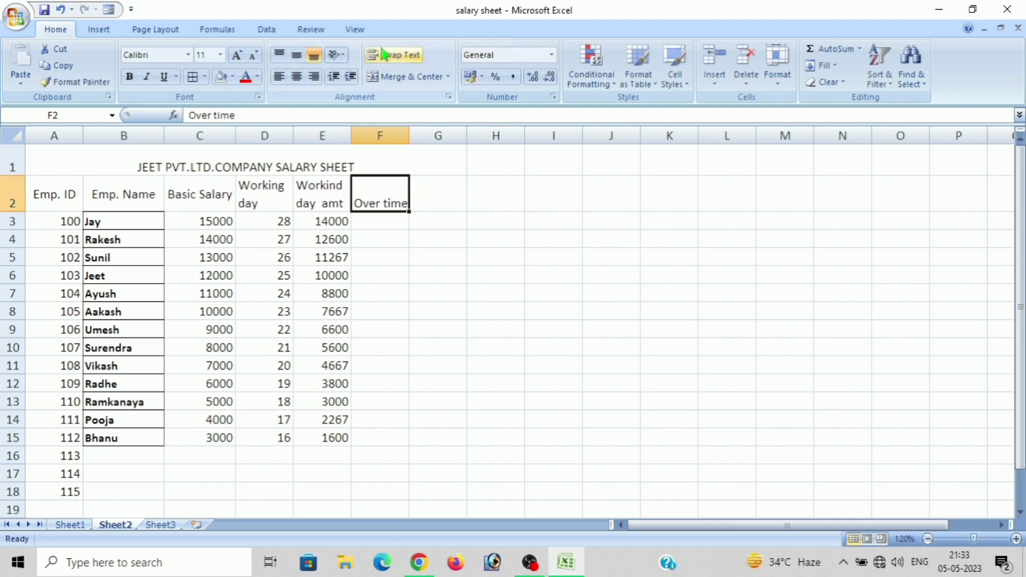
pyautogui.click(297, 77)
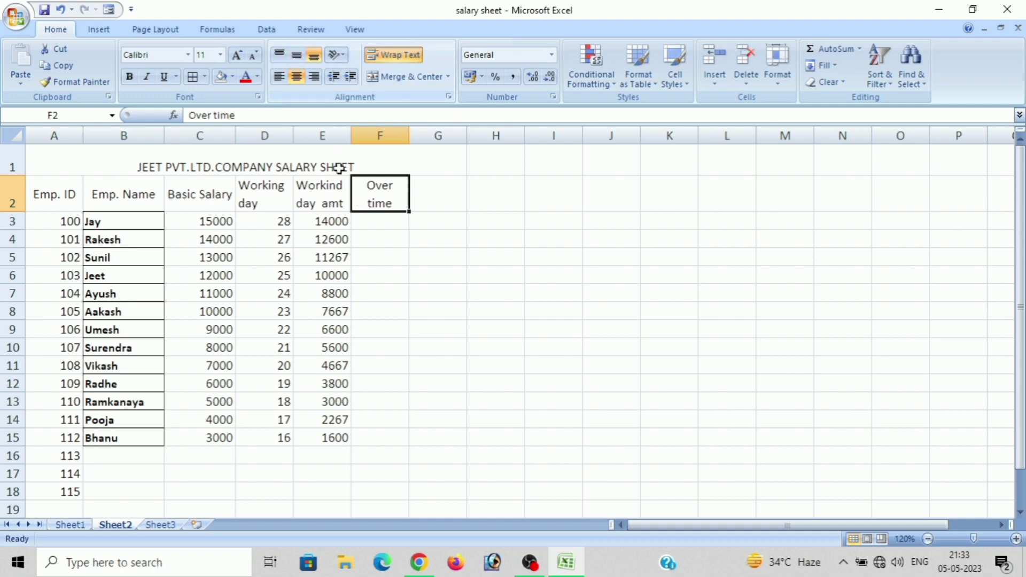
# Enter 8 and 9 in F3:F4 and fill overtime values up to 20 in F15
pyautogui.click(365, 218)
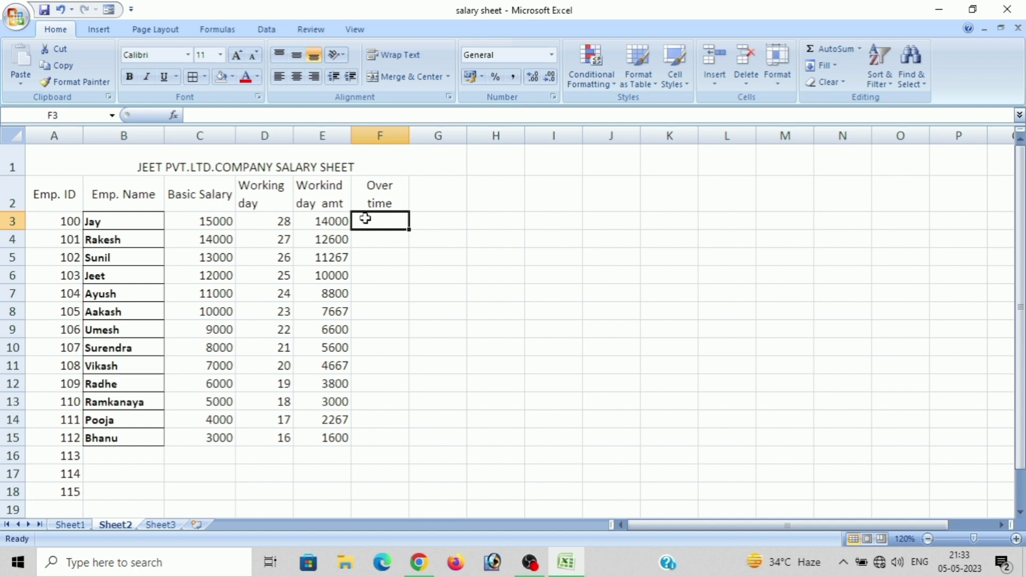
pyautogui.write('8')
pyautogui.press('Return')
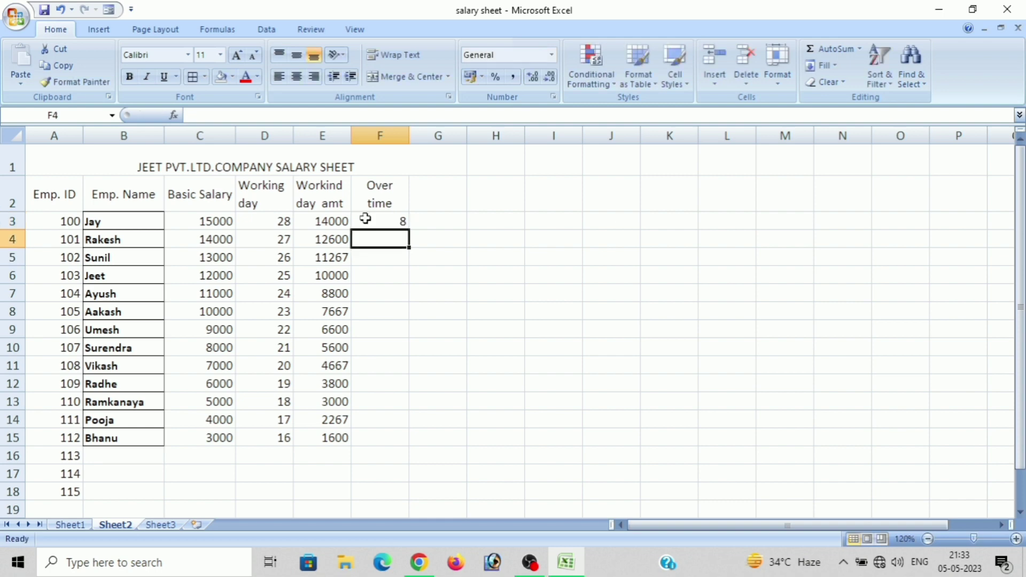
pyautogui.write('9')
pyautogui.press('Return')
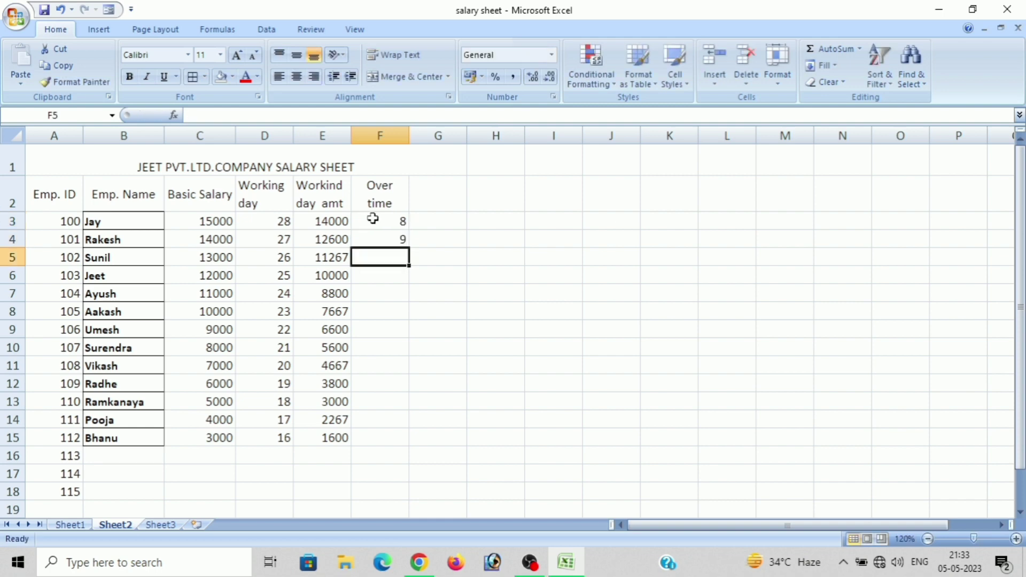
pyautogui.click(372, 219)
pyautogui.doubleClick(373, 227)
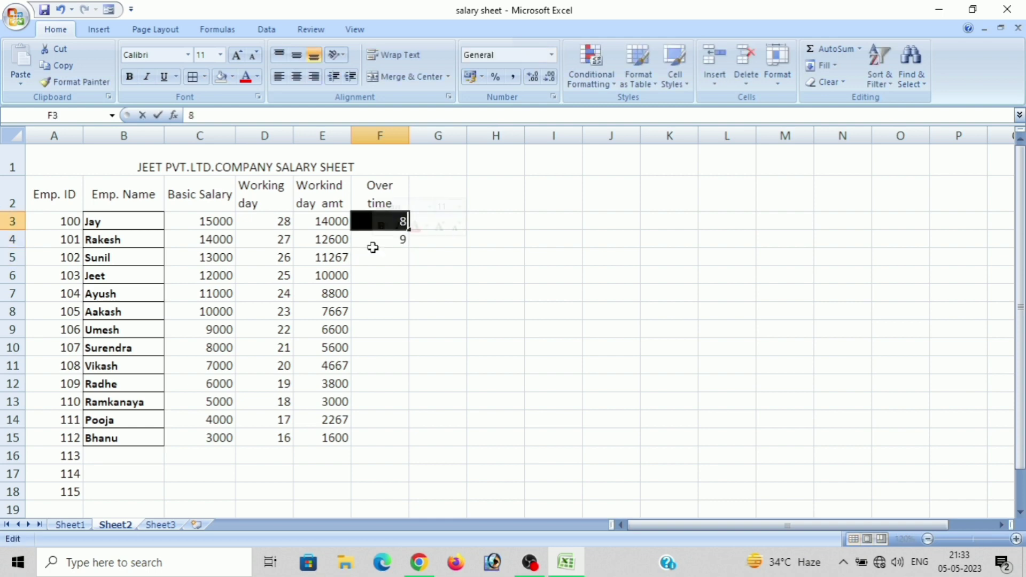
pyautogui.click(371, 237)
pyautogui.moveTo(363, 220); pyautogui.dragTo(370, 237)
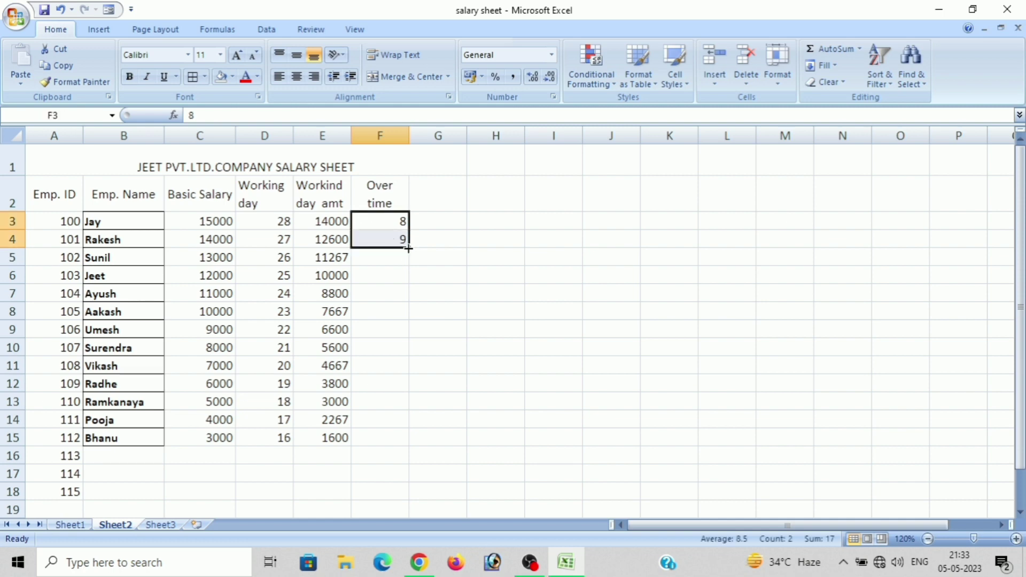
pyautogui.moveTo(408, 248); pyautogui.dragTo(408, 446)
pyautogui.click(435, 348)
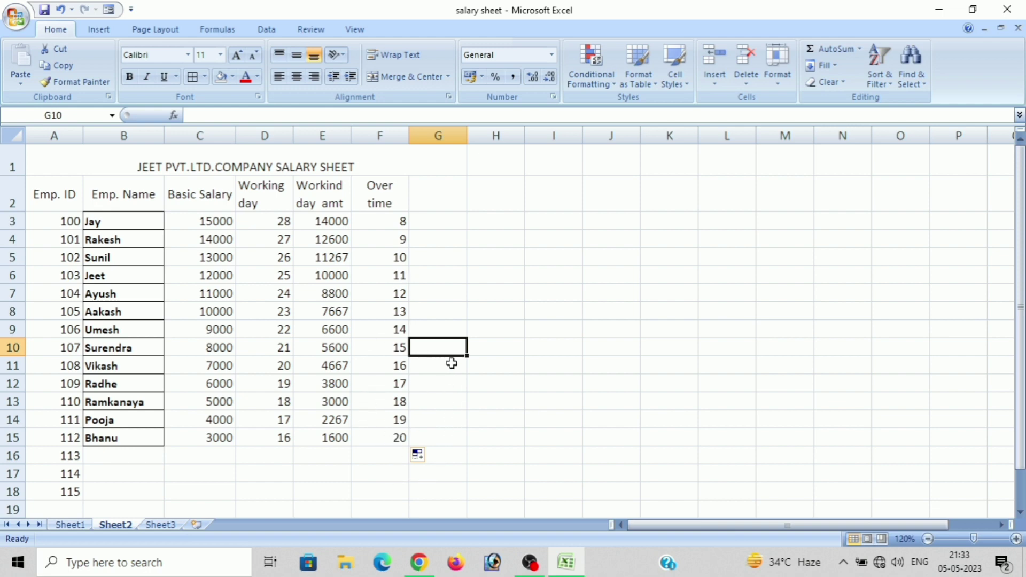
pyautogui.click(429, 195)
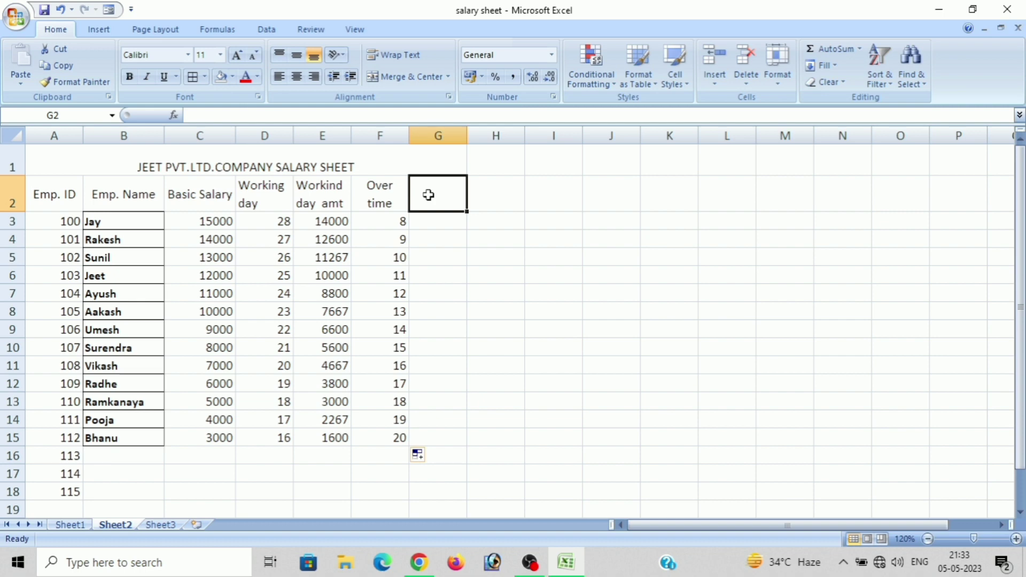
# Add a wrapped two-line 'Over time Amt' header in G2 and begin a formula in G3
pyautogui.write('O')
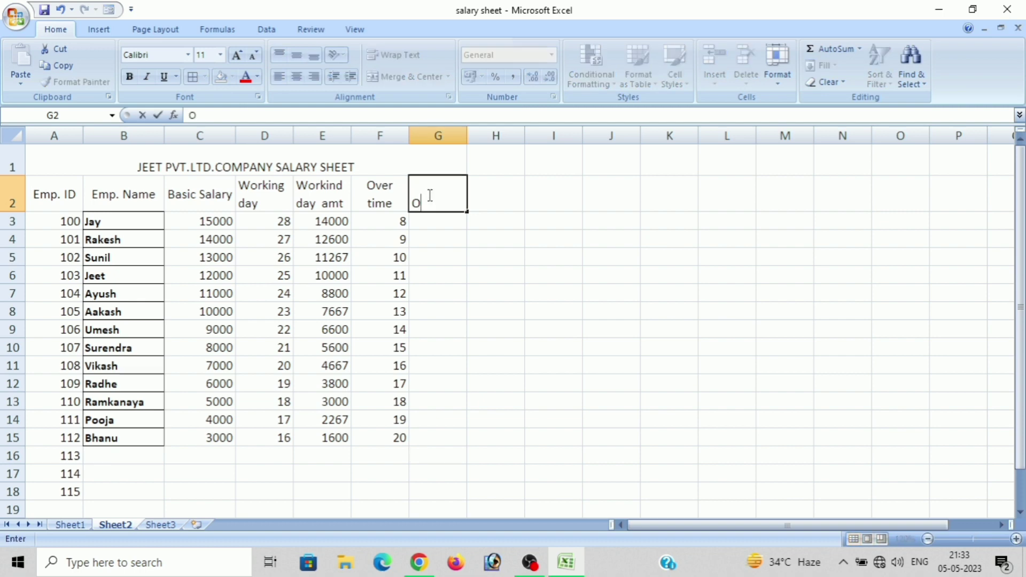
pyautogui.write('ver')
pyautogui.write(' time A')
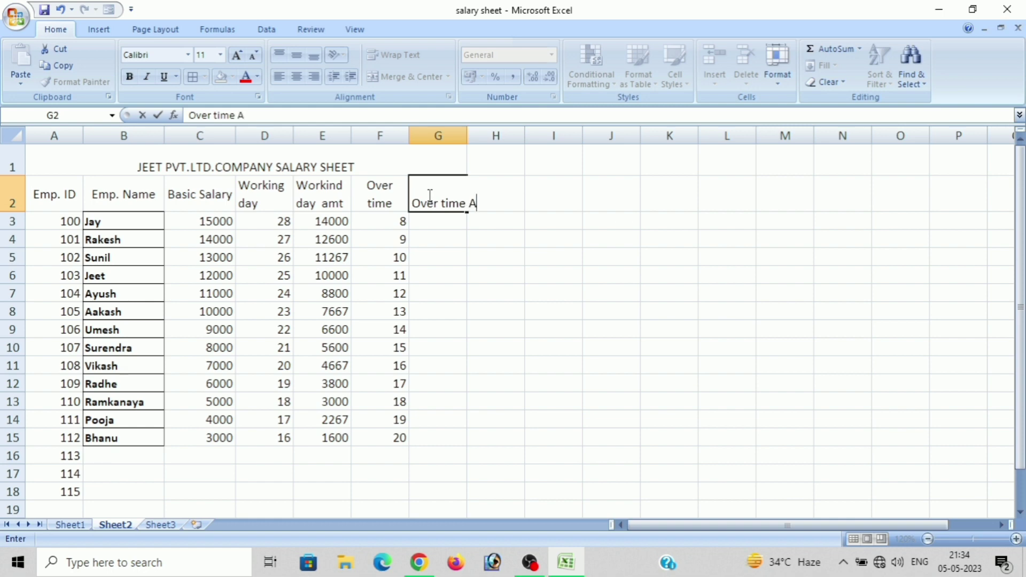
pyautogui.write('mt')
pyautogui.press('Return')
pyautogui.click(426, 197)
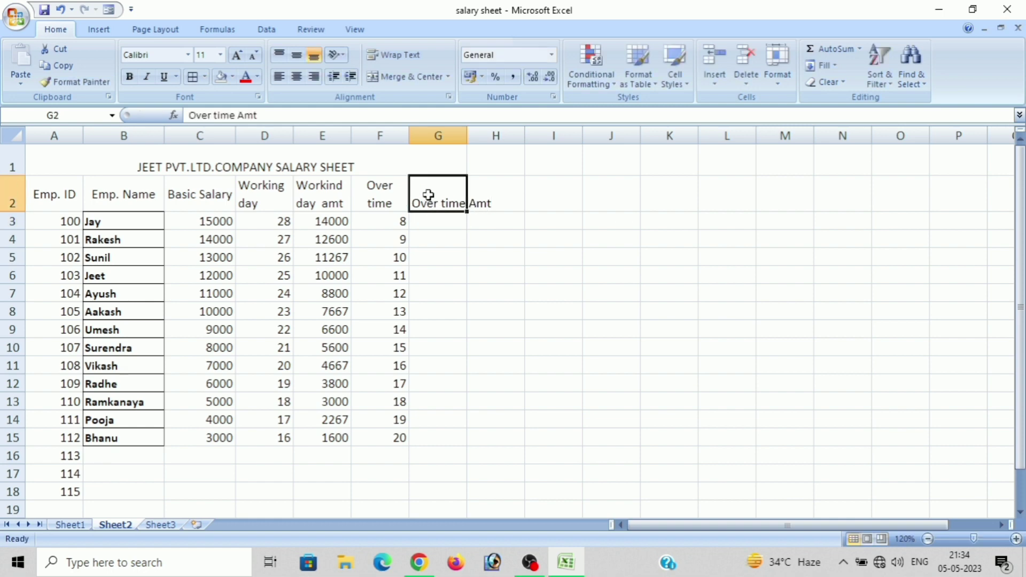
pyautogui.click(398, 55)
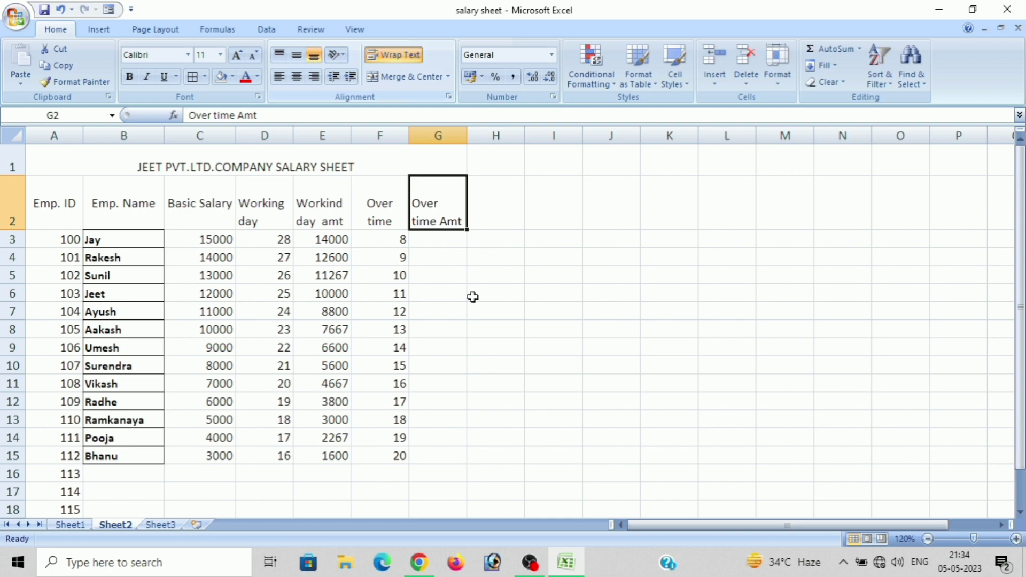
pyautogui.click(428, 245)
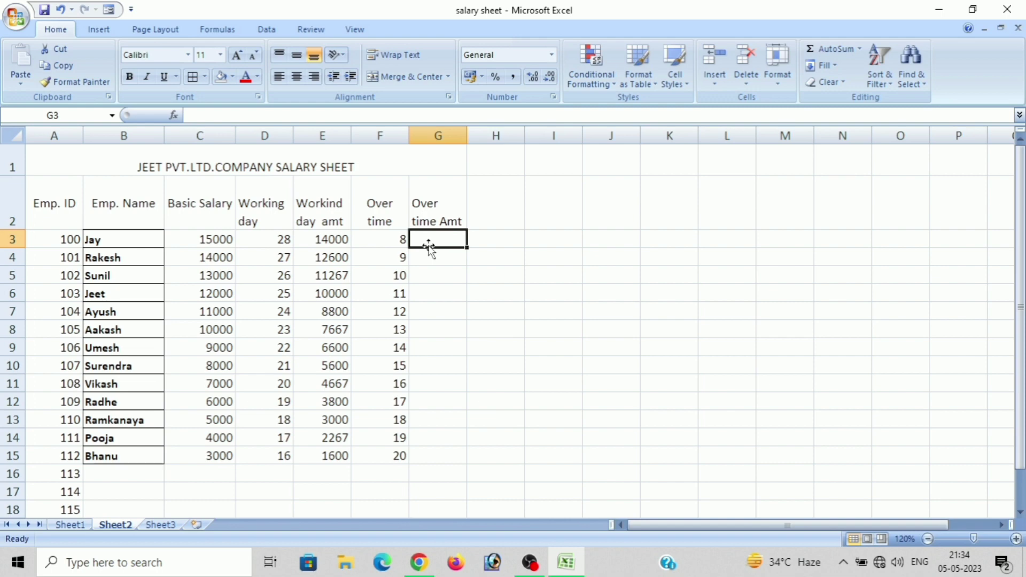
pyautogui.write('=')
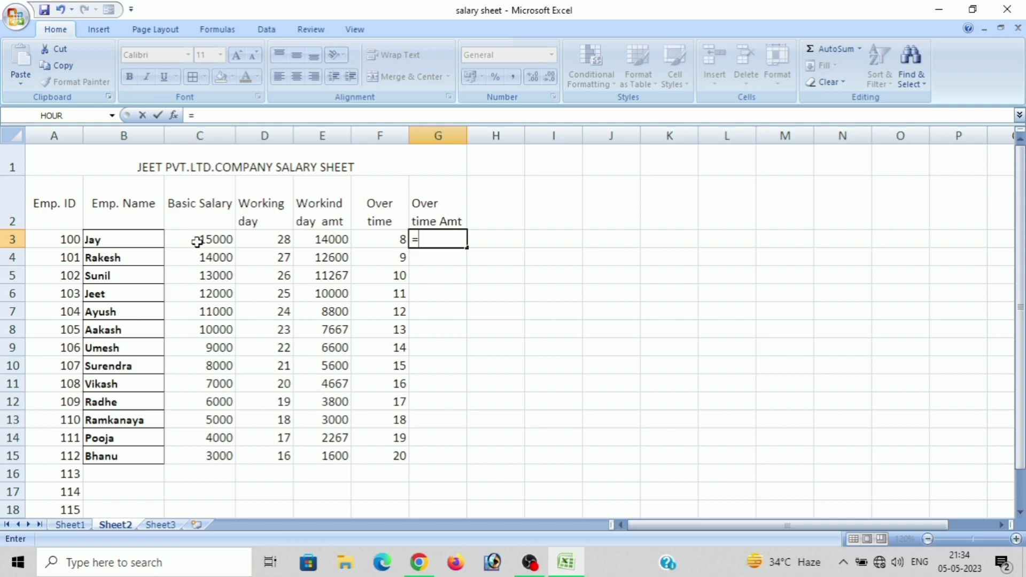
# Complete the overtime formula =C3*F3/30 in G3
pyautogui.click(197, 242)
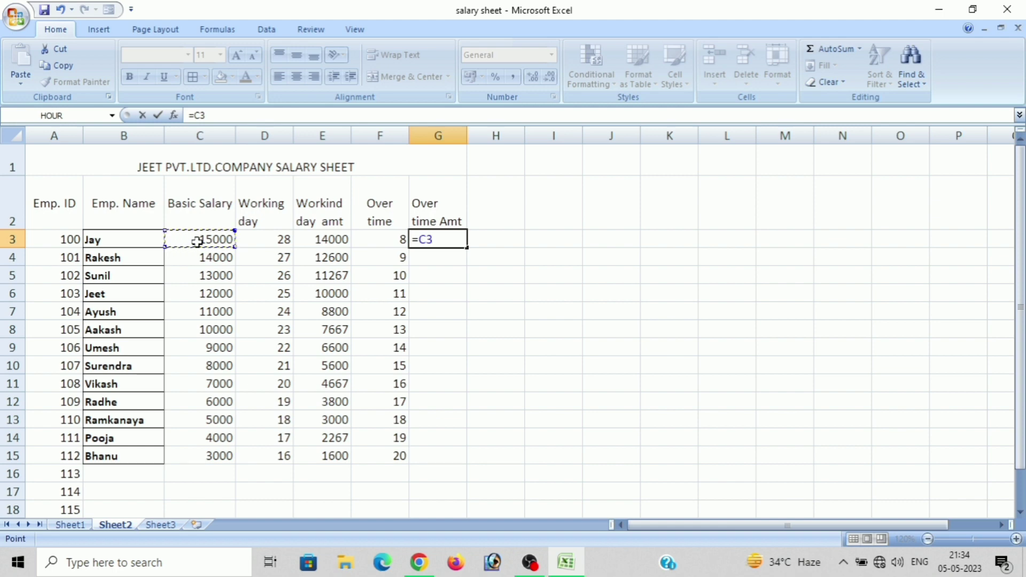
pyautogui.write('*')
pyautogui.click(392, 241)
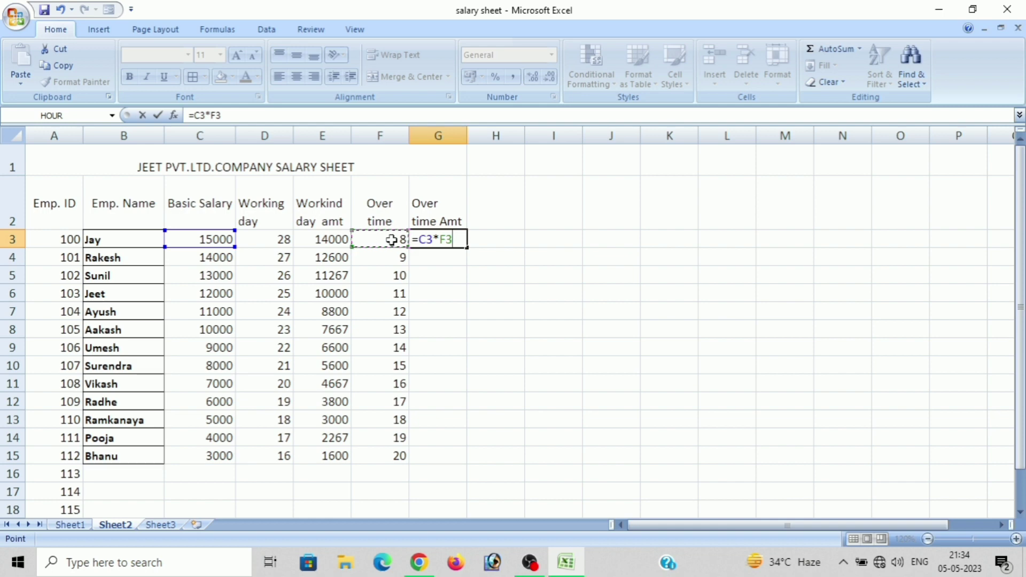
pyautogui.write('/')
pyautogui.write('30')
pyautogui.press('Return')
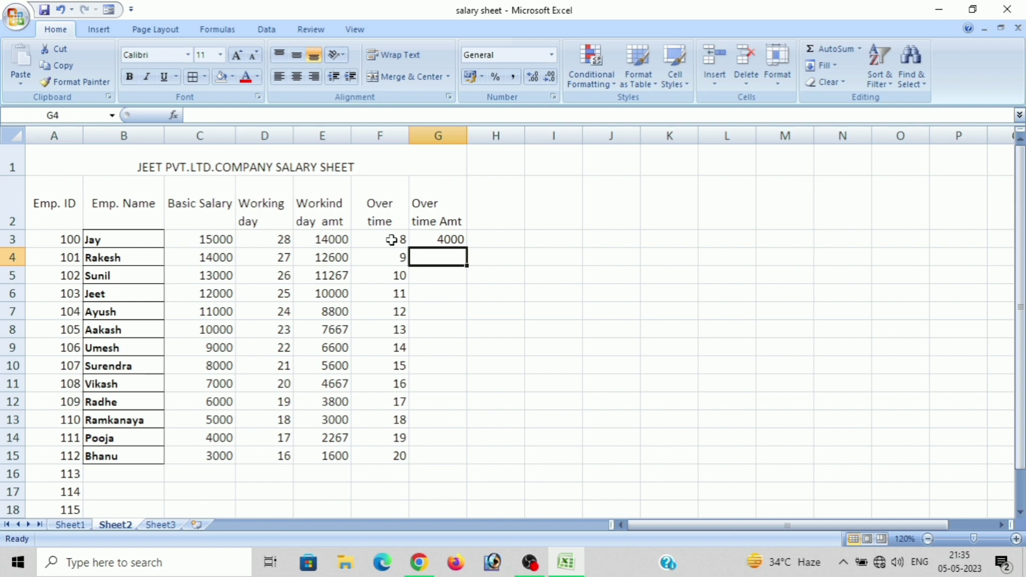
# Copy the overtime formula down to G15 and display the amounts as whole numbers
pyautogui.click(436, 238)
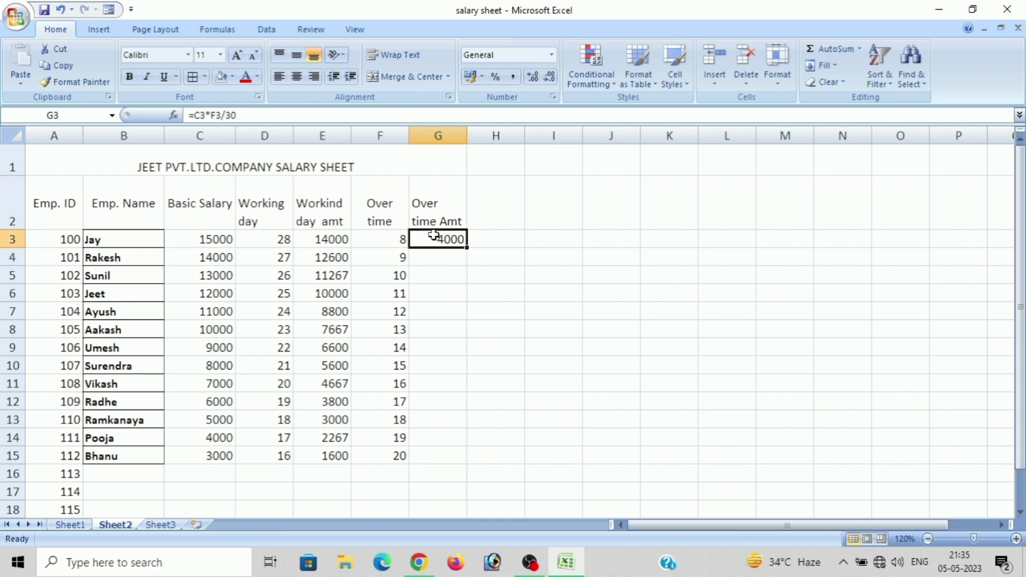
pyautogui.doubleClick(465, 247)
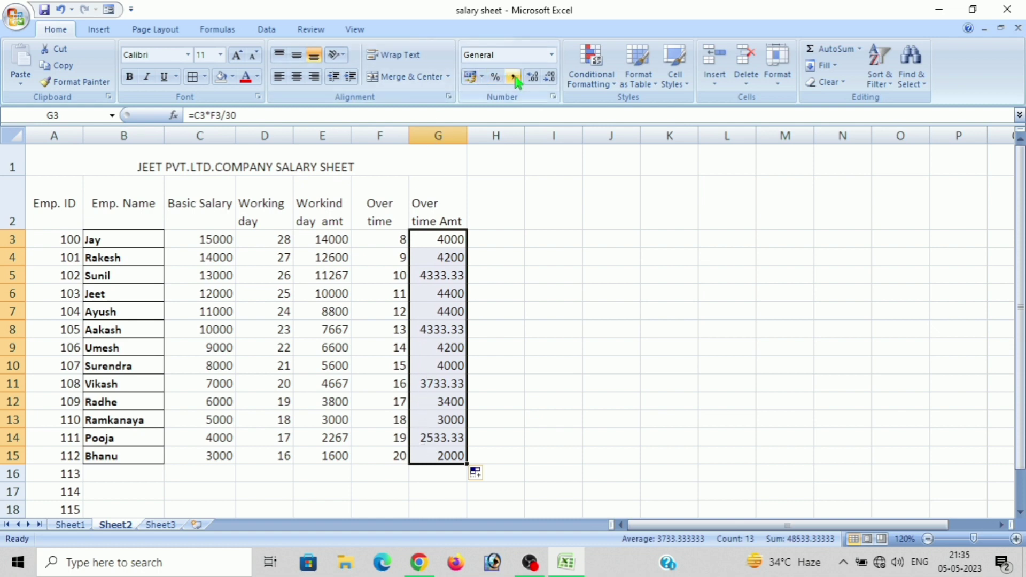
pyautogui.click(532, 77)
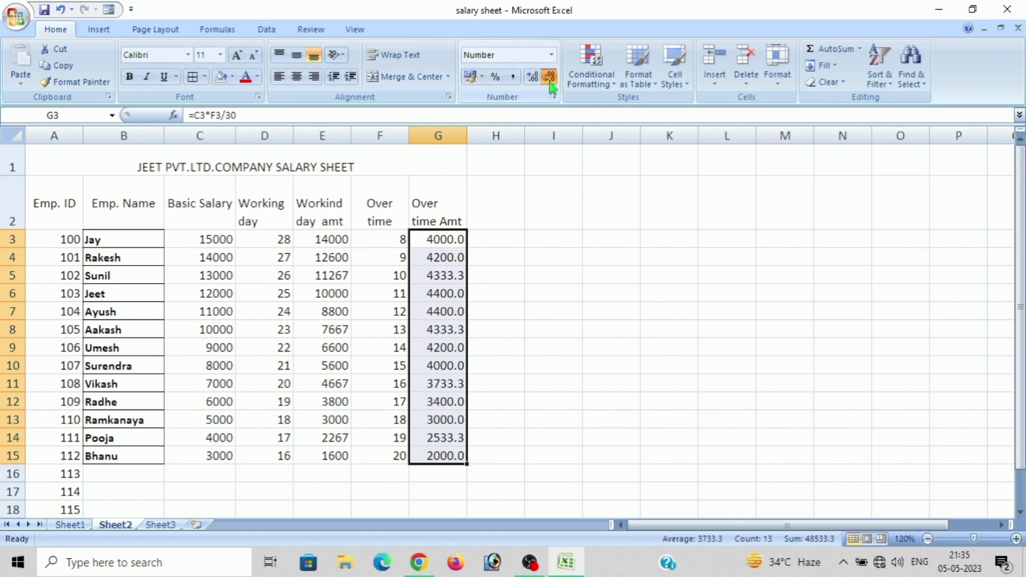
pyautogui.click(550, 78)
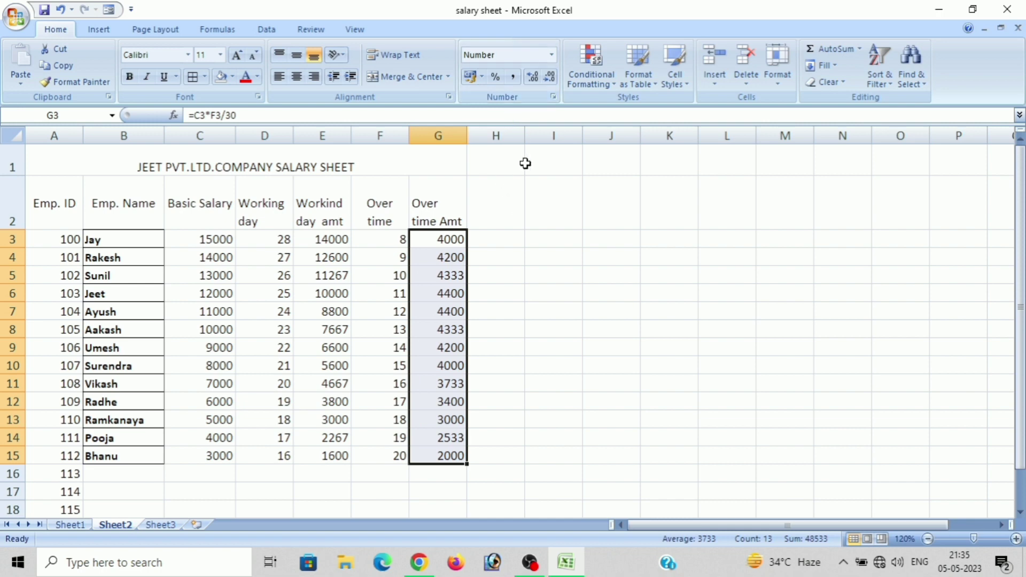
pyautogui.click(515, 208)
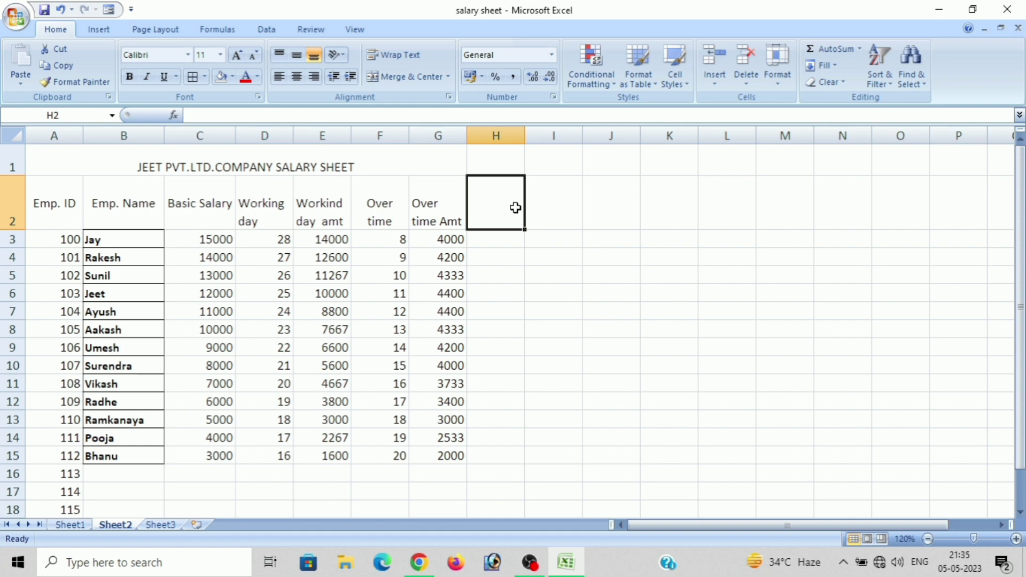
# Enter the 'House Rent' header in H2
pyautogui.write('H')
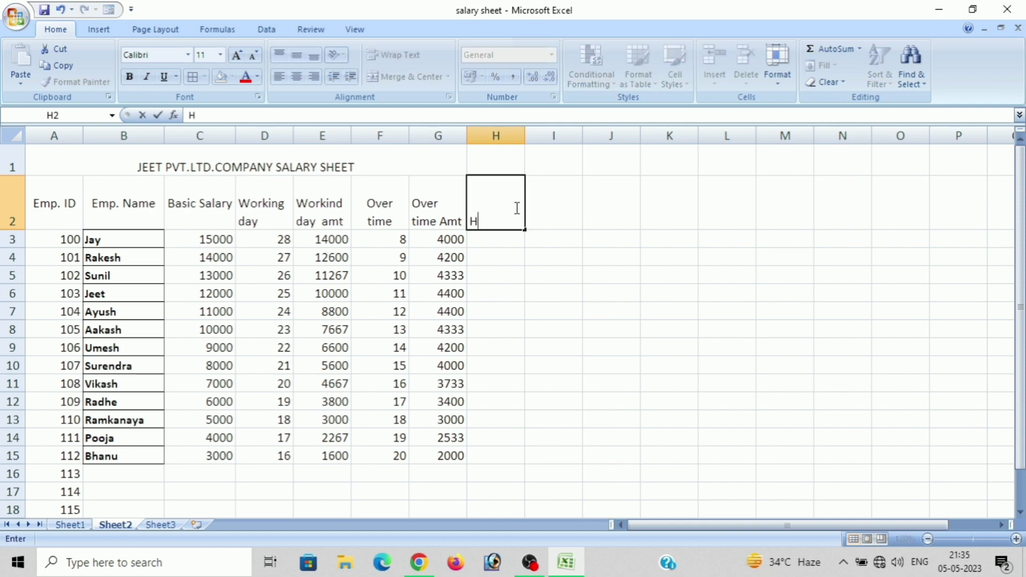
pyautogui.write('ouse ')
pyautogui.write('RE')
pyautogui.press('BackSpace')
pyautogui.write('ent')
pyautogui.click(508, 239)
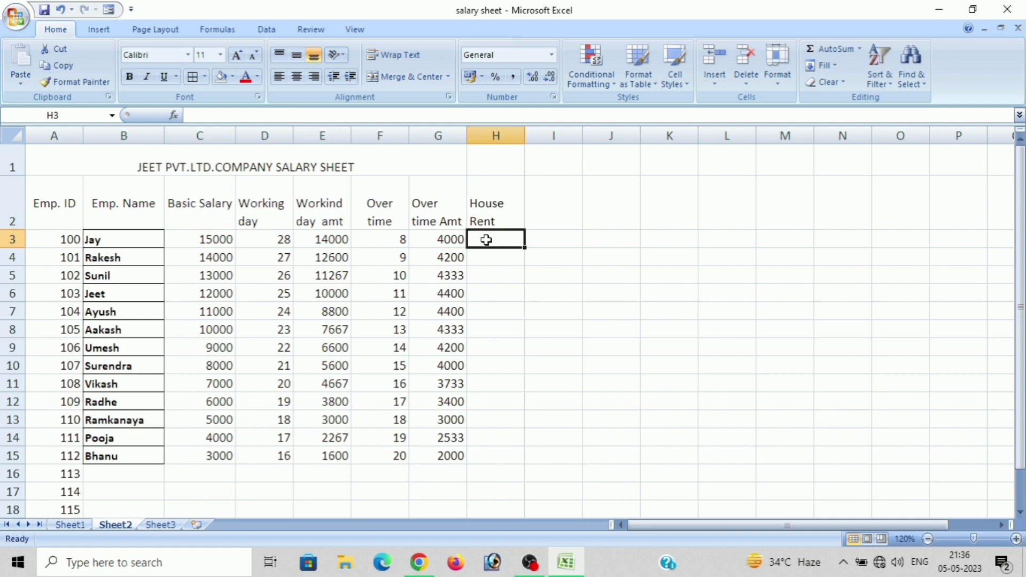
# Enter =IF(C3>=15000,3000,1000) in H3 for the first employee's house rent
pyautogui.write('=i')
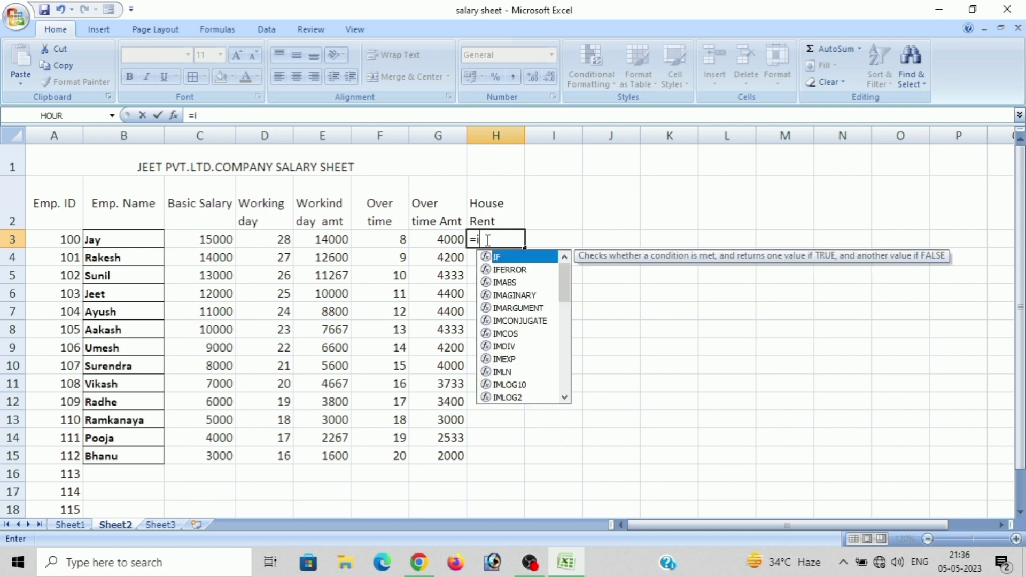
pyautogui.write('f')
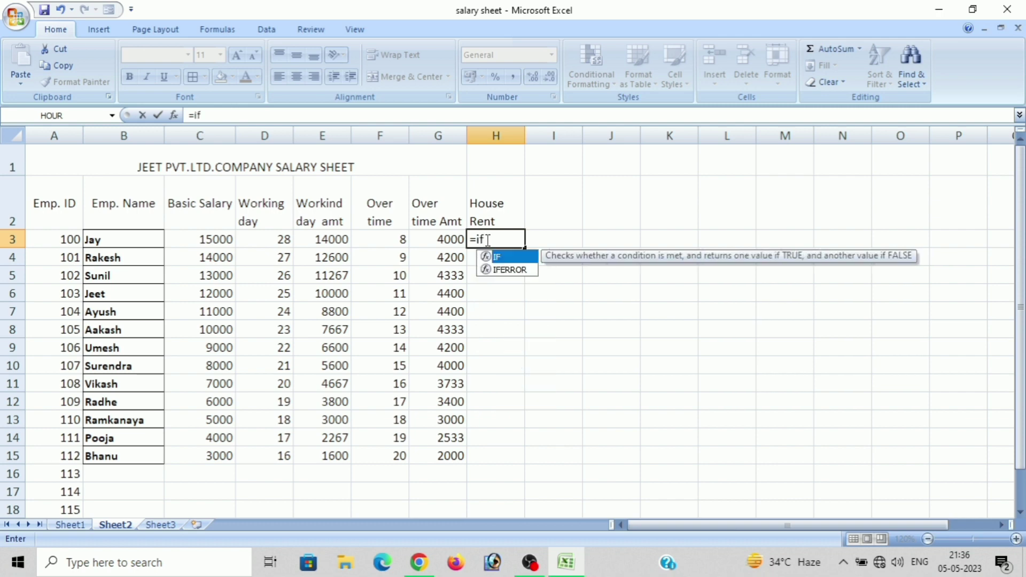
pyautogui.write('(')
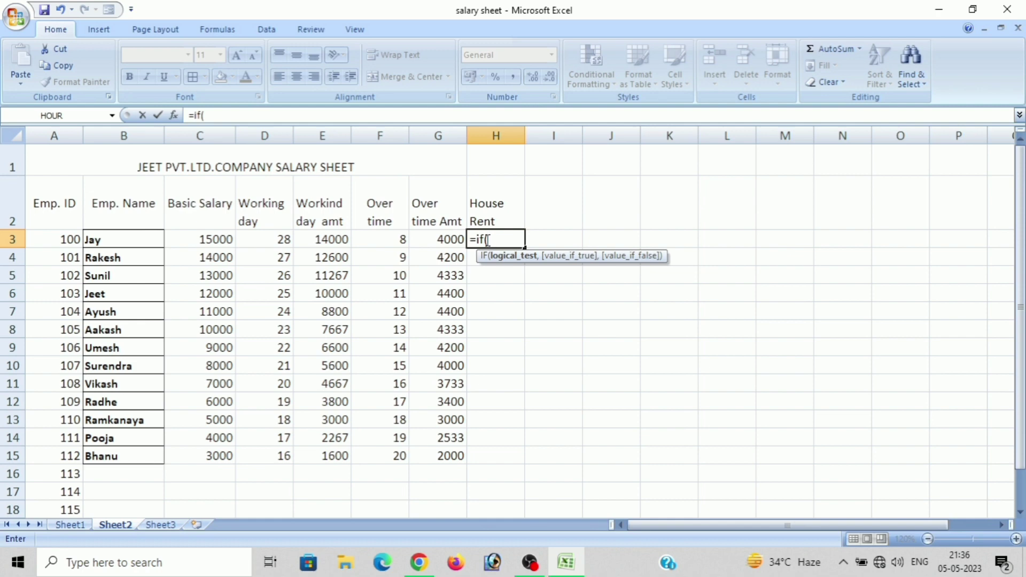
pyautogui.click(195, 239)
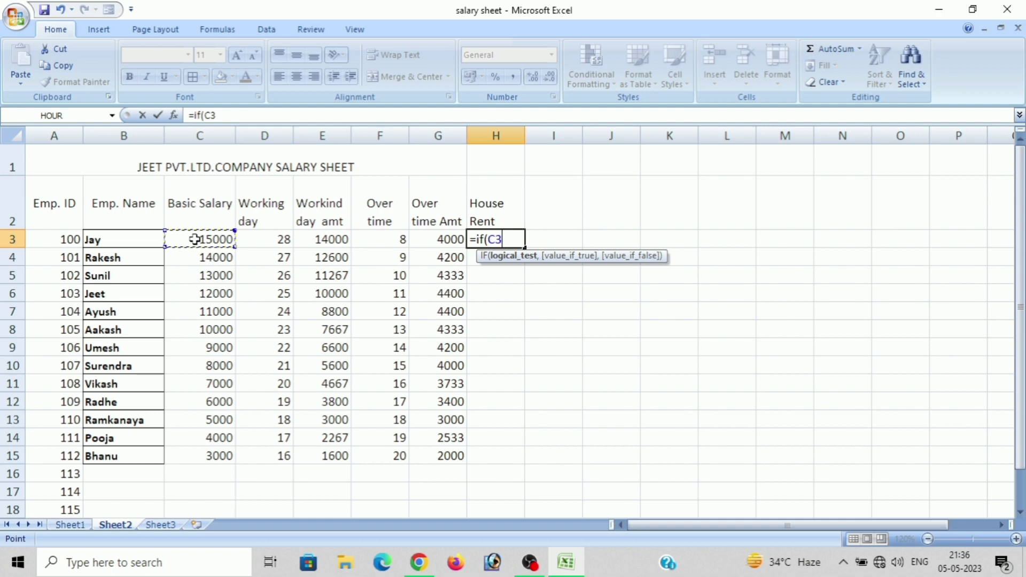
pyautogui.write('>')
pyautogui.write('=')
pyautogui.write('1500')
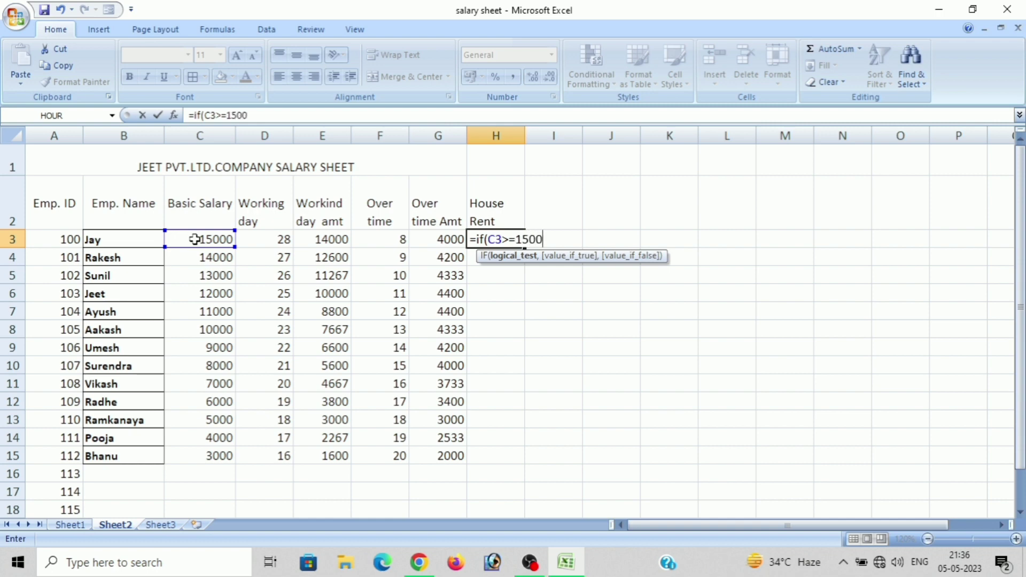
pyautogui.write('0')
pyautogui.write(',')
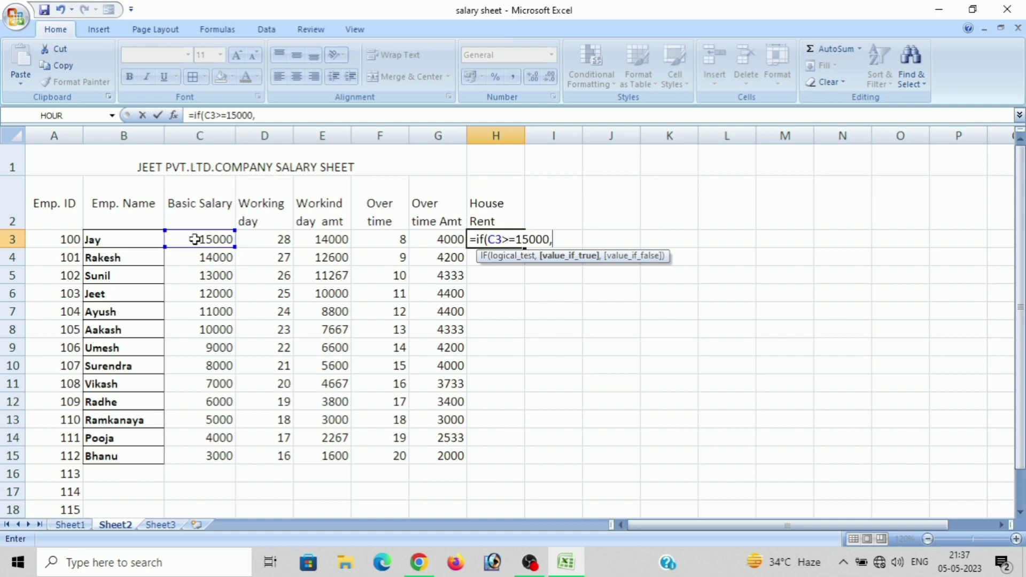
pyautogui.write('3000')
pyautogui.write(',')
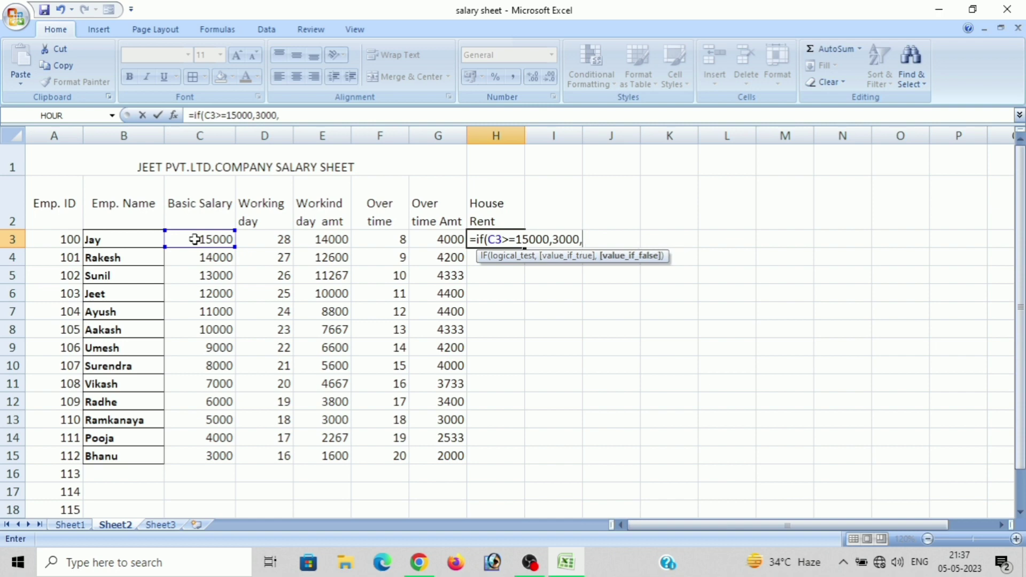
pyautogui.write('100')
pyautogui.write('0')
pyautogui.write(')')
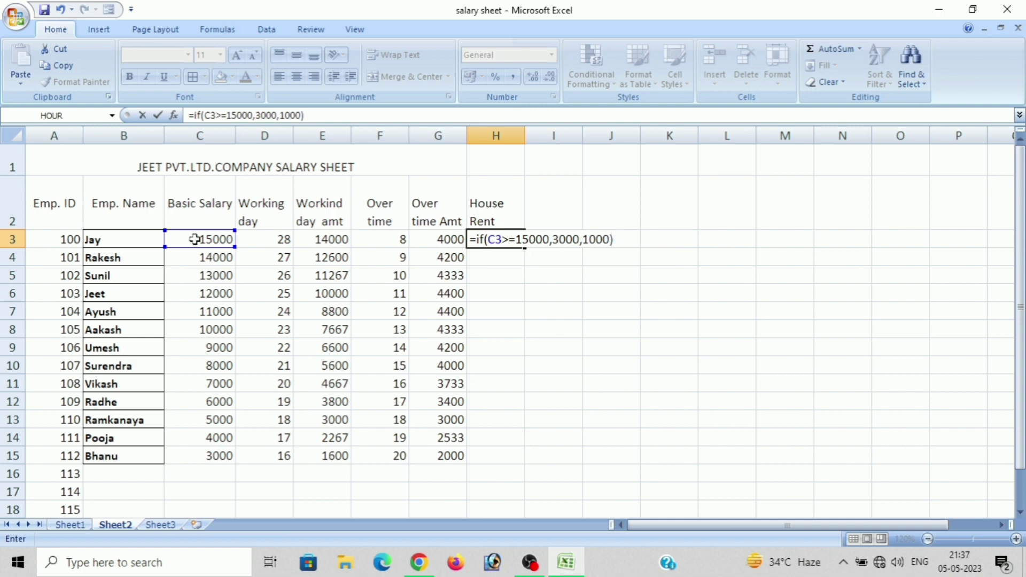
pyautogui.press('Return')
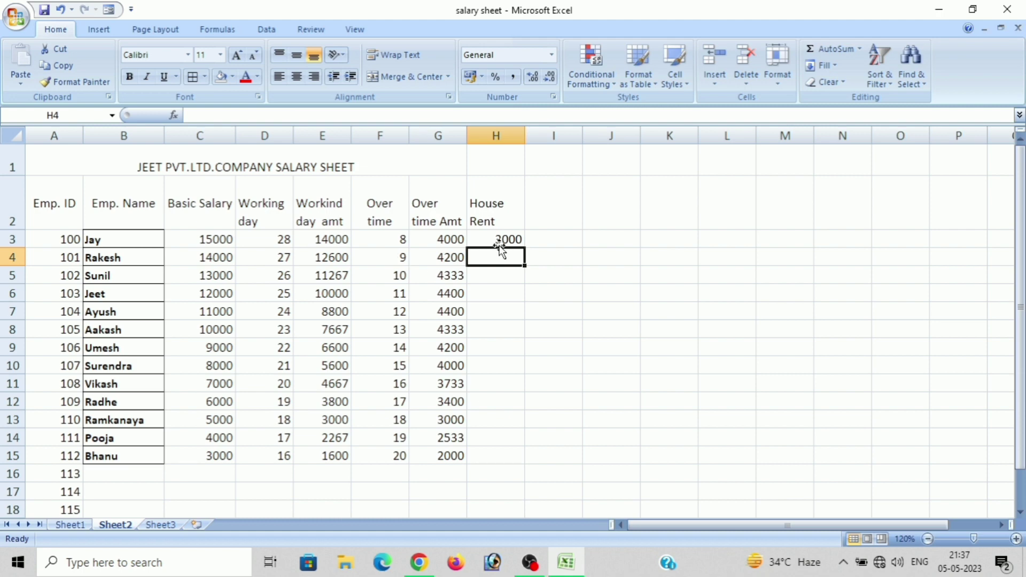
# Copy the House Rent formula down to H15 for every employee
pyautogui.click(499, 239)
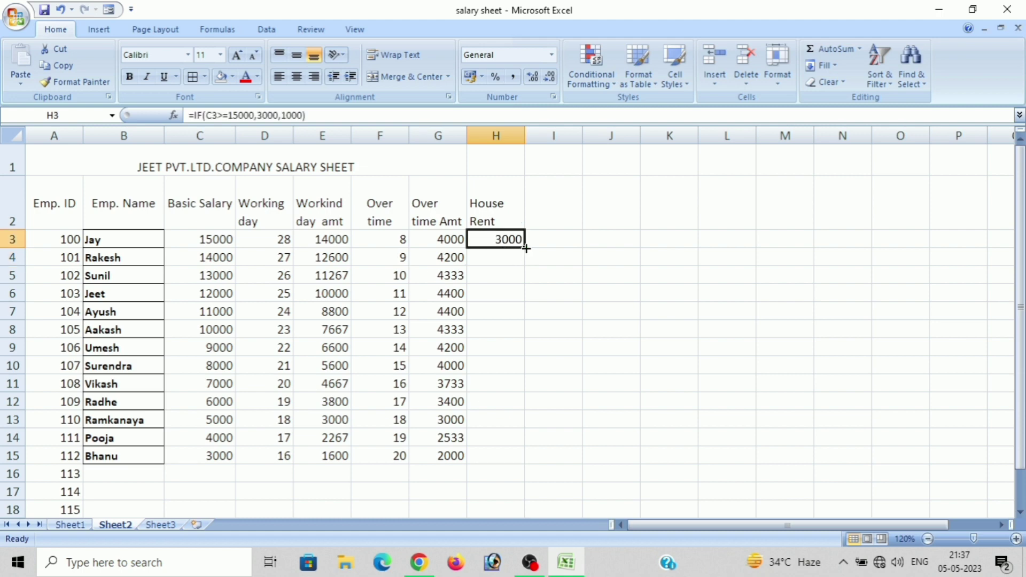
pyautogui.doubleClick(526, 248)
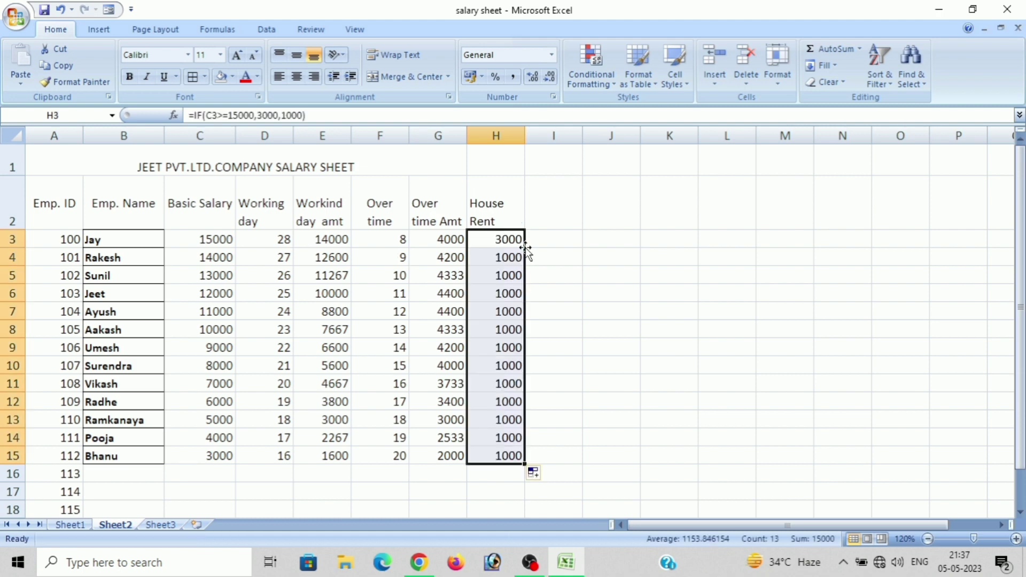
pyautogui.click(569, 300)
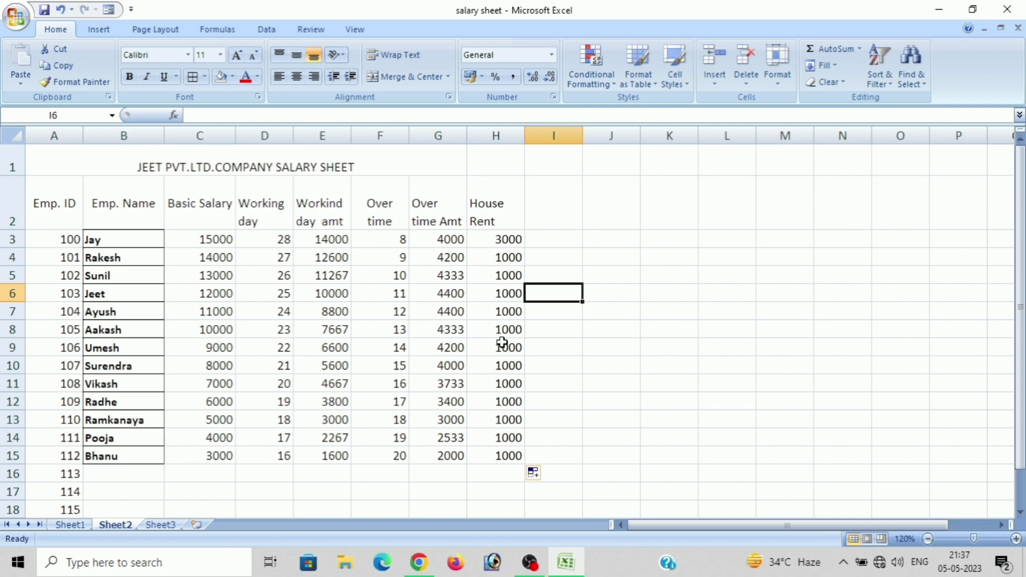
pyautogui.click(549, 198)
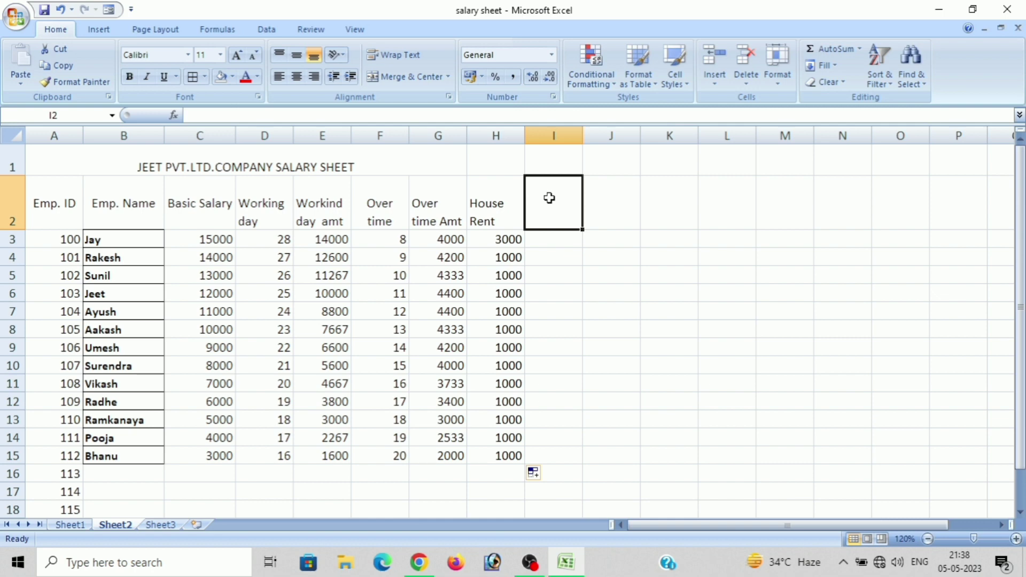
# Type the 'Medical Exp.' heading into I2
pyautogui.write('Me')
pyautogui.write('d')
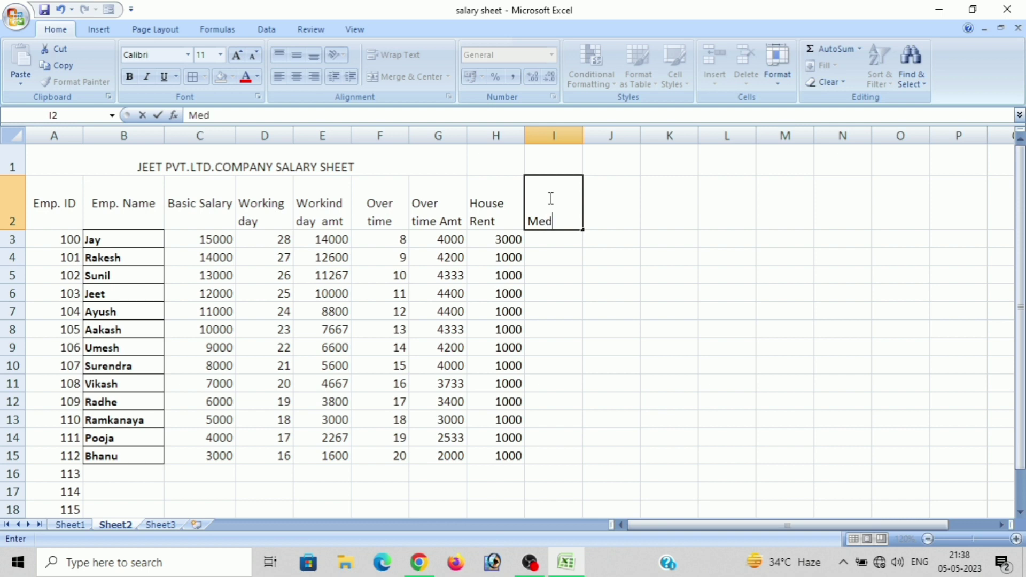
pyautogui.write('ic')
pyautogui.press('BackSpace')
pyautogui.write('ca')
pyautogui.write('l E')
pyautogui.write('xp.')
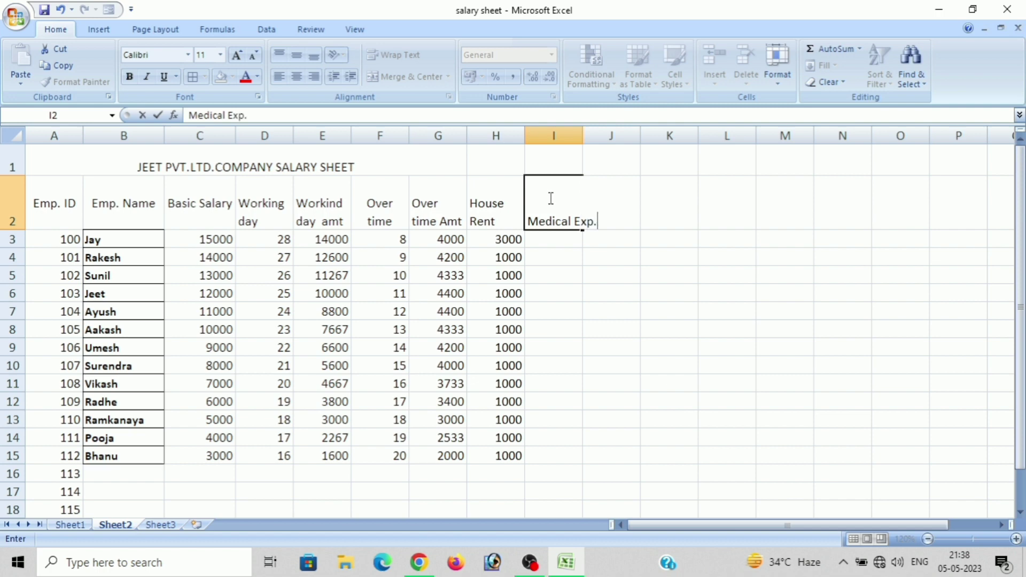
pyautogui.press('Return')
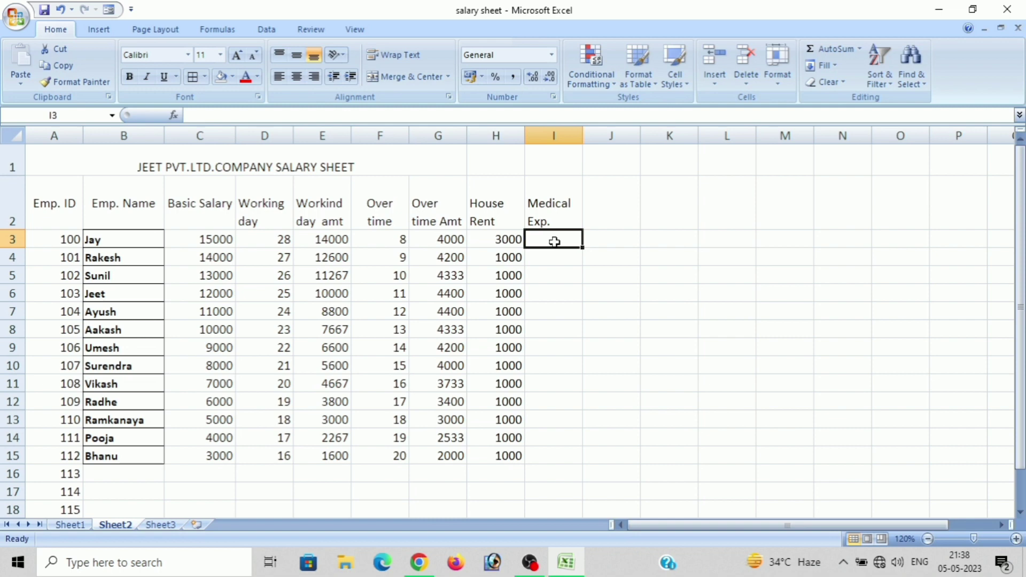
# Enter =IF(C3>=15000,1500,500) in I3, giving 1500 for the first employee
pyautogui.write('=')
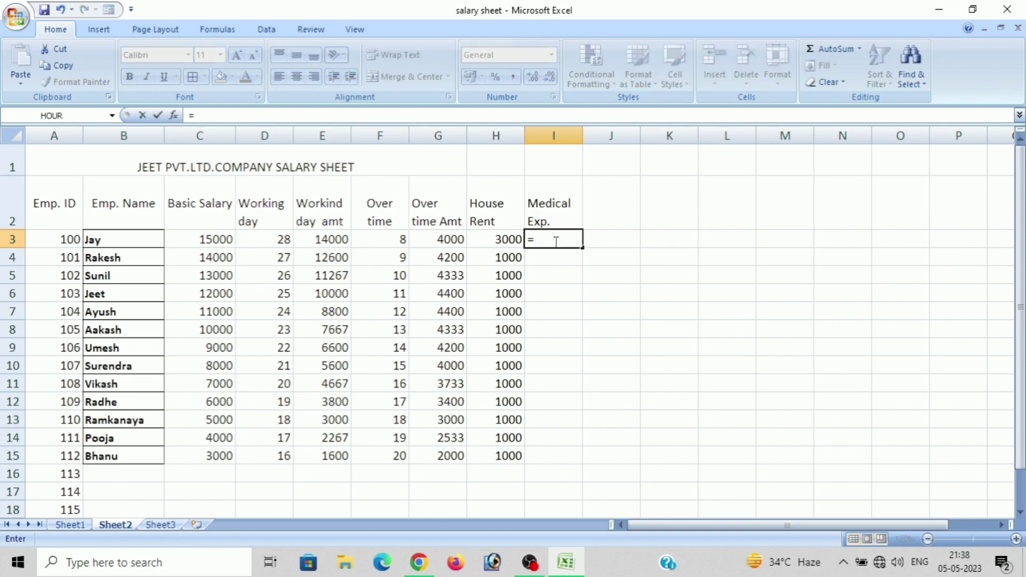
pyautogui.write('if')
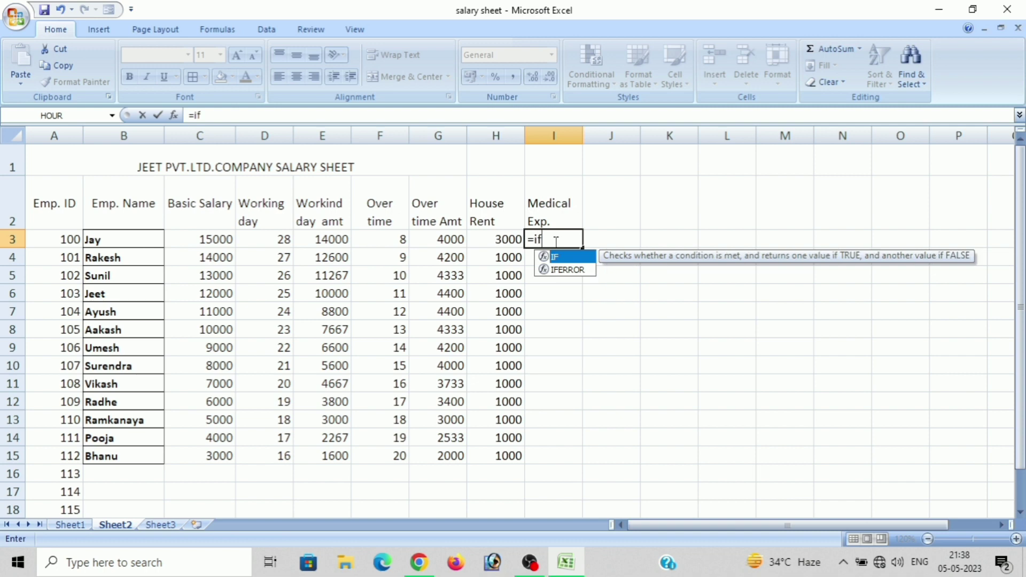
pyautogui.write('(')
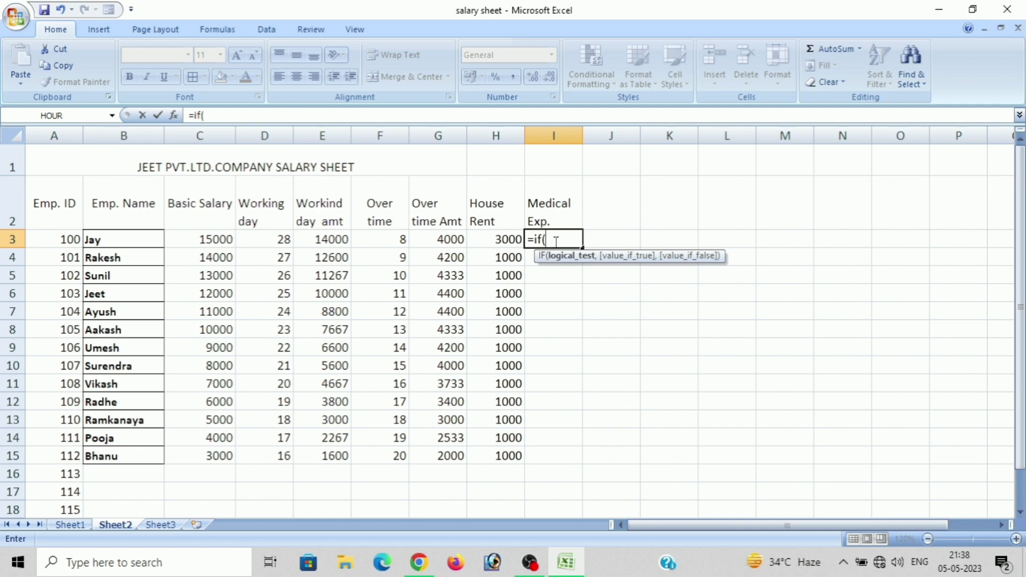
pyautogui.click(216, 241)
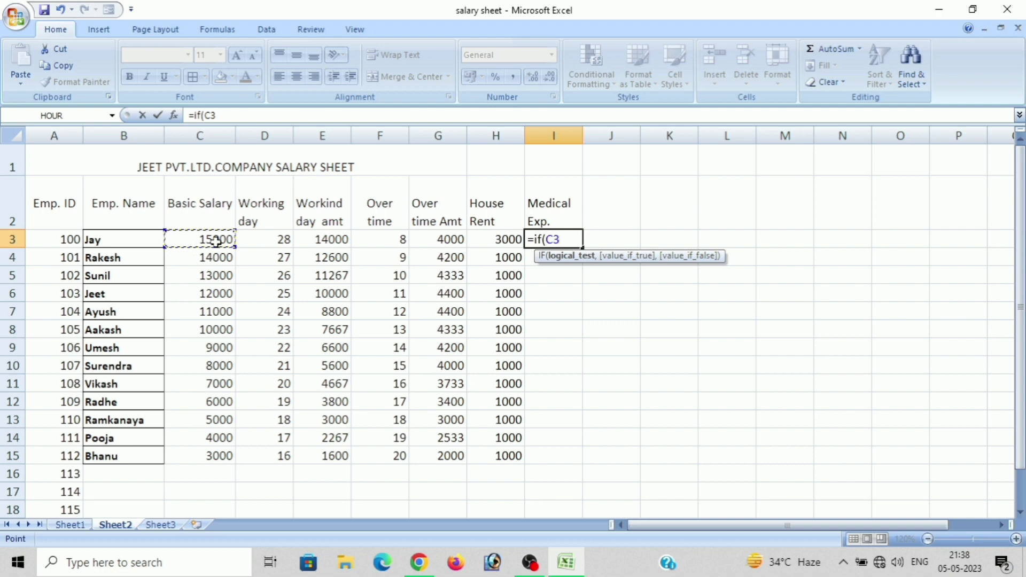
pyautogui.write('>=')
pyautogui.write('1')
pyautogui.write('5000')
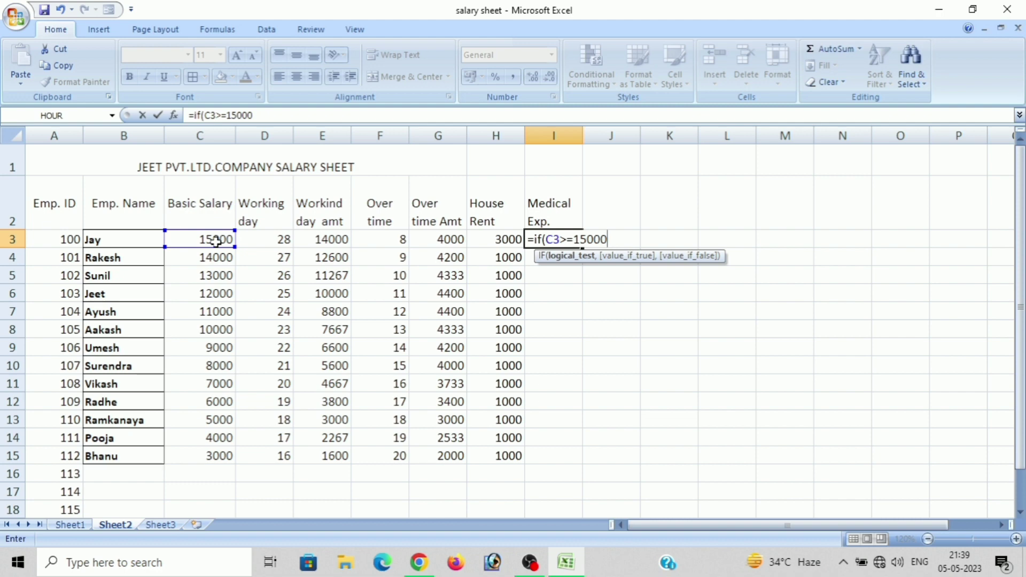
pyautogui.write(',')
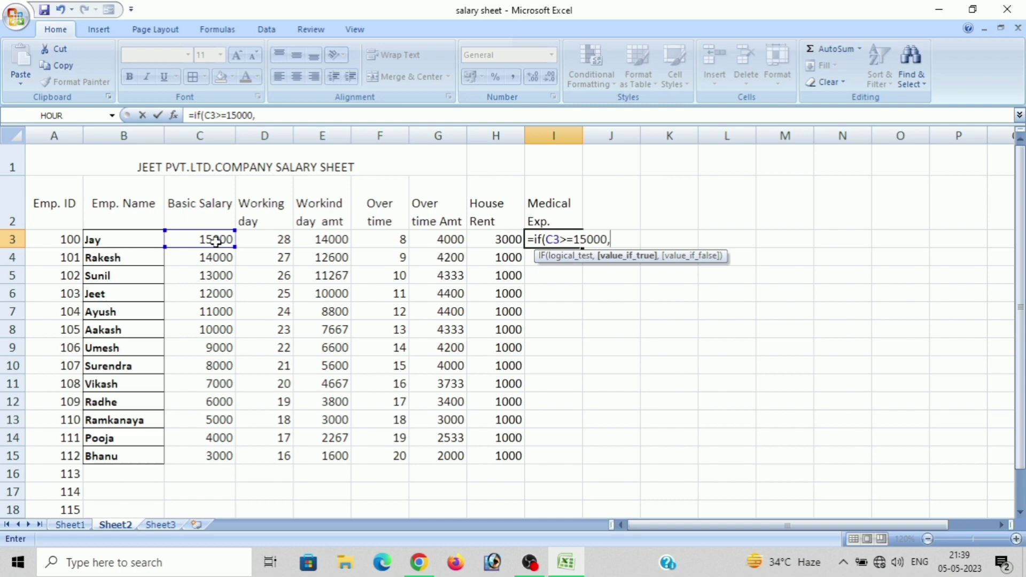
pyautogui.write('15')
pyautogui.write('00')
pyautogui.write(',')
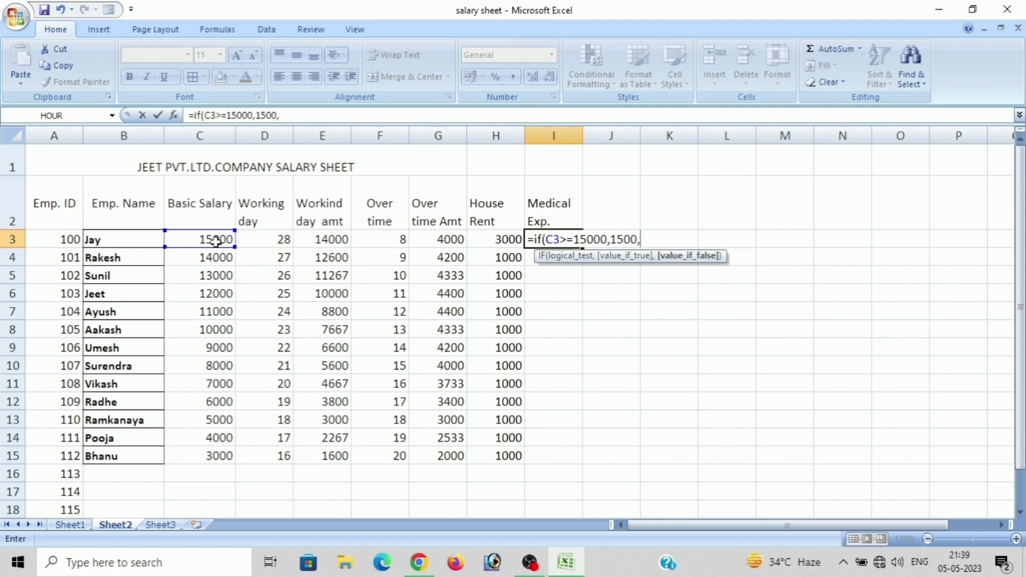
pyautogui.write('0')
pyautogui.press('BackSpace')
pyautogui.write('500')
pyautogui.write(')')
pyautogui.press('Return')
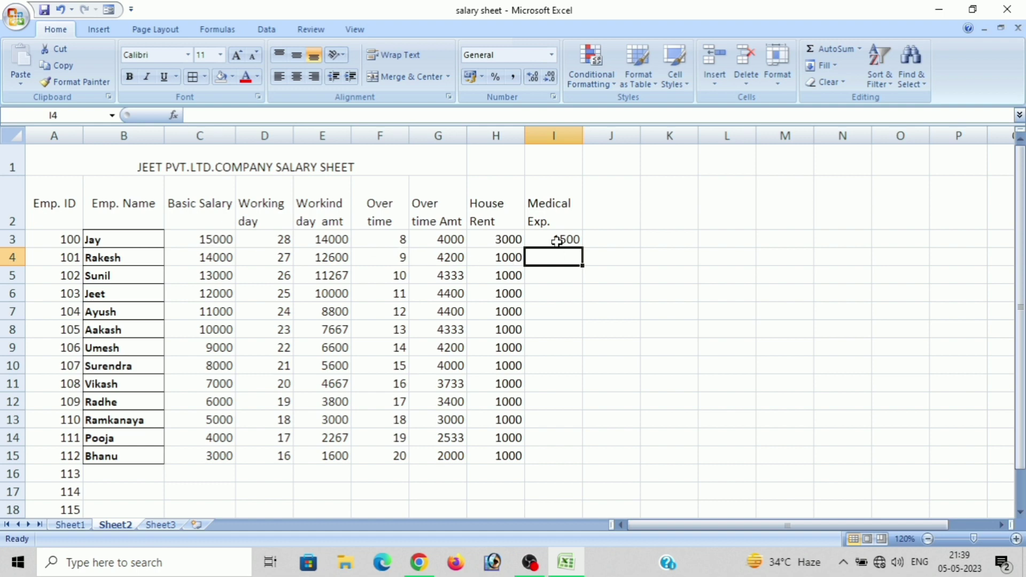
# Copy the medical expense formula from I3 down to I15
pyautogui.click(556, 240)
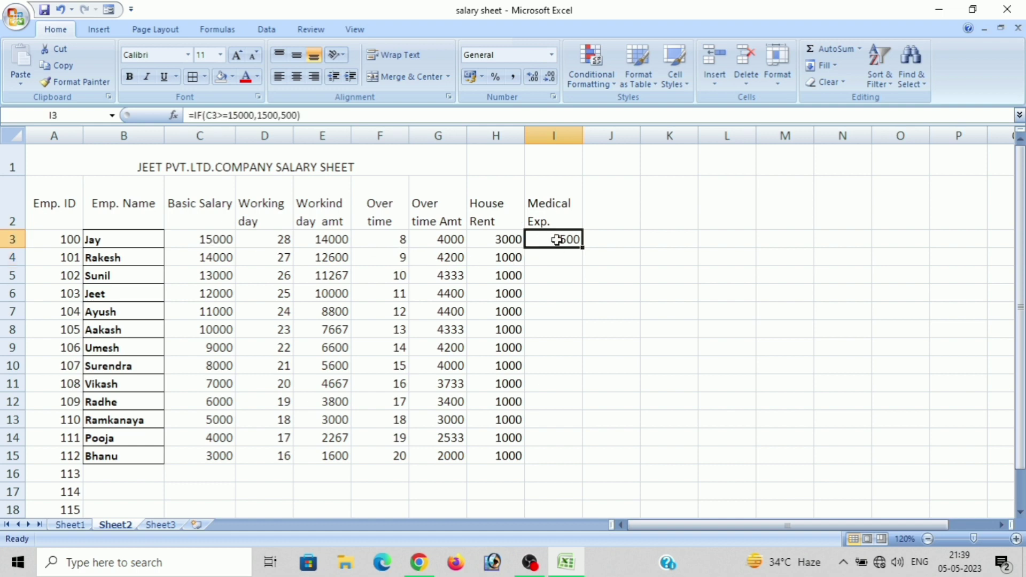
pyautogui.doubleClick(583, 248)
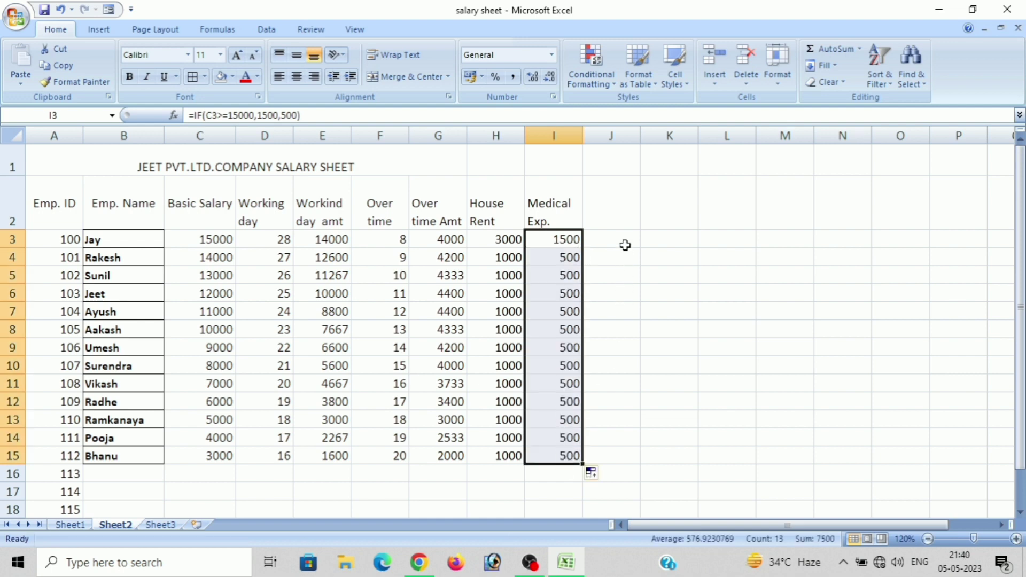
pyautogui.click(617, 221)
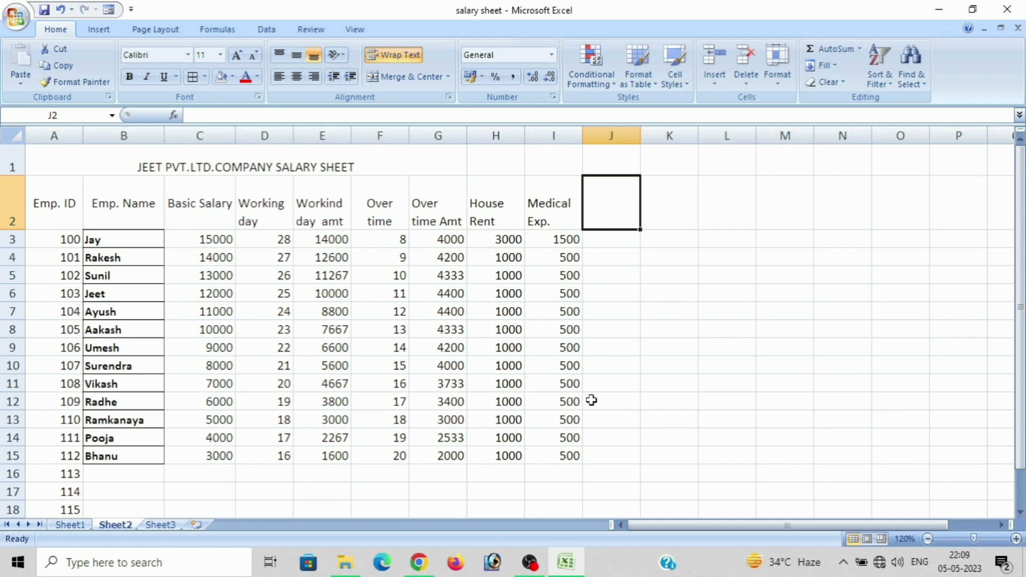
# Add the 'Gross salary' heading in J2 and enter =E3+G3+H3+I3 in J3
pyautogui.write('G')
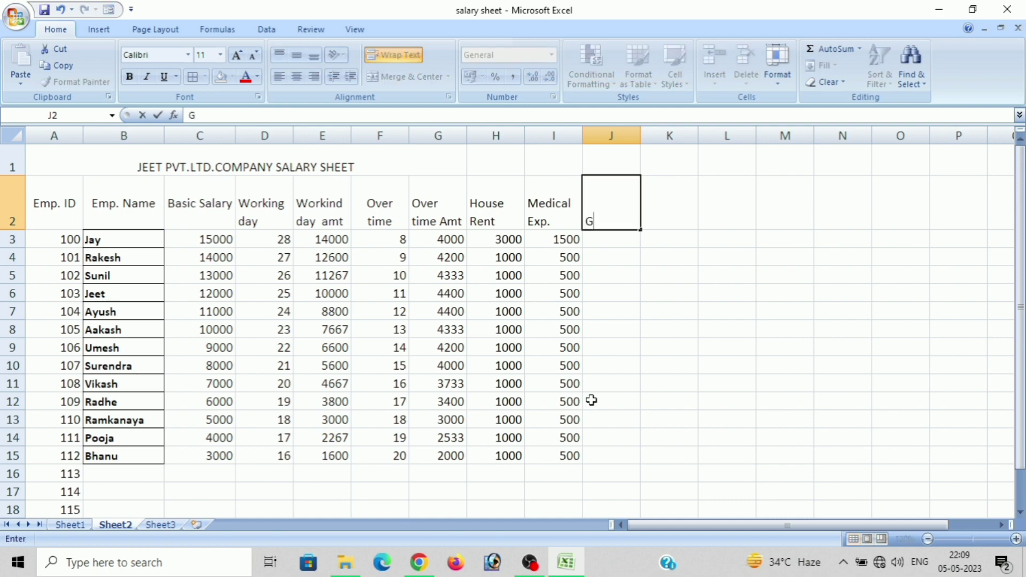
pyautogui.write('ross ')
pyautogui.write('salary')
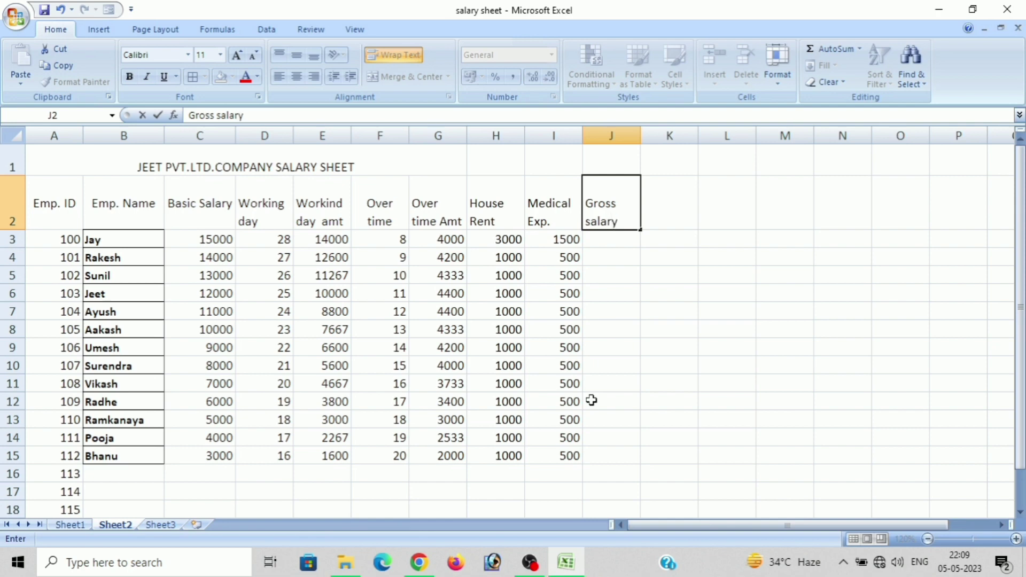
pyautogui.press('Return')
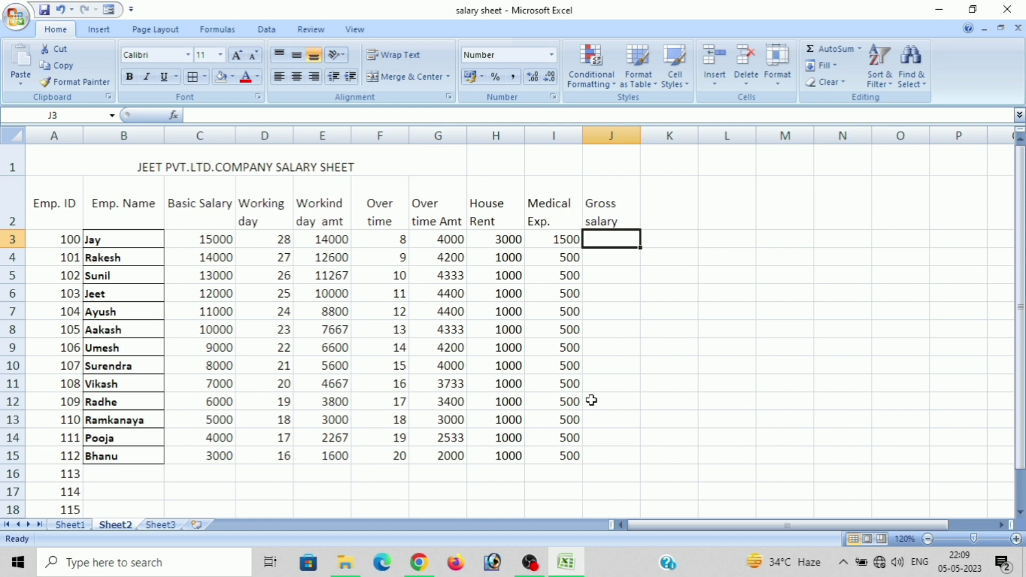
pyautogui.write('=')
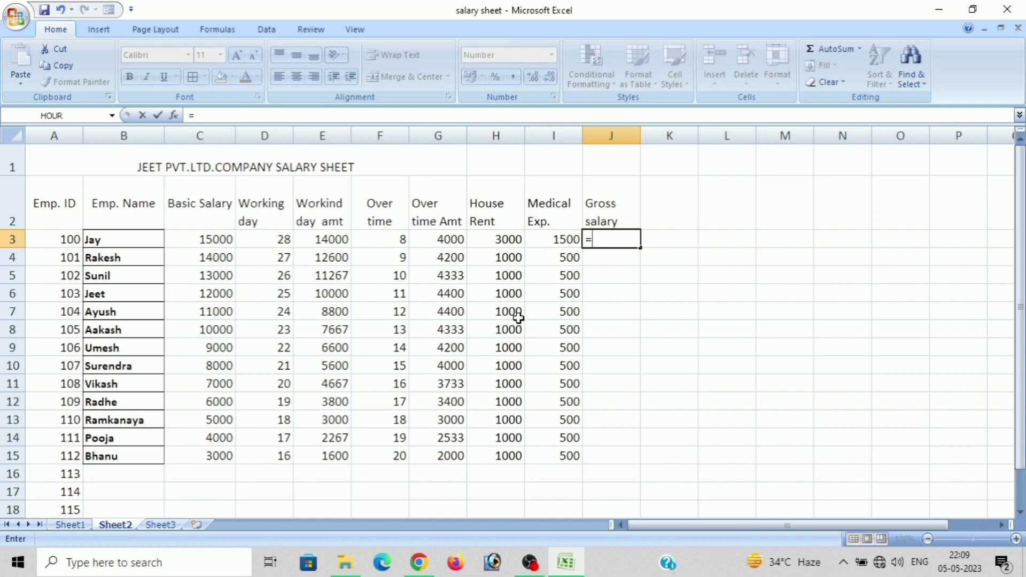
pyautogui.click(319, 241)
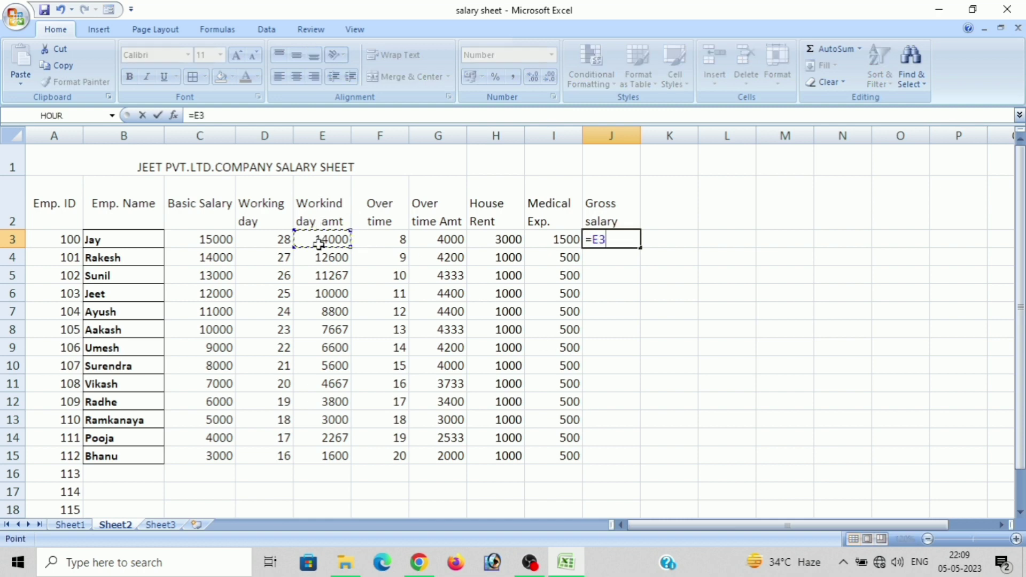
pyautogui.write('+')
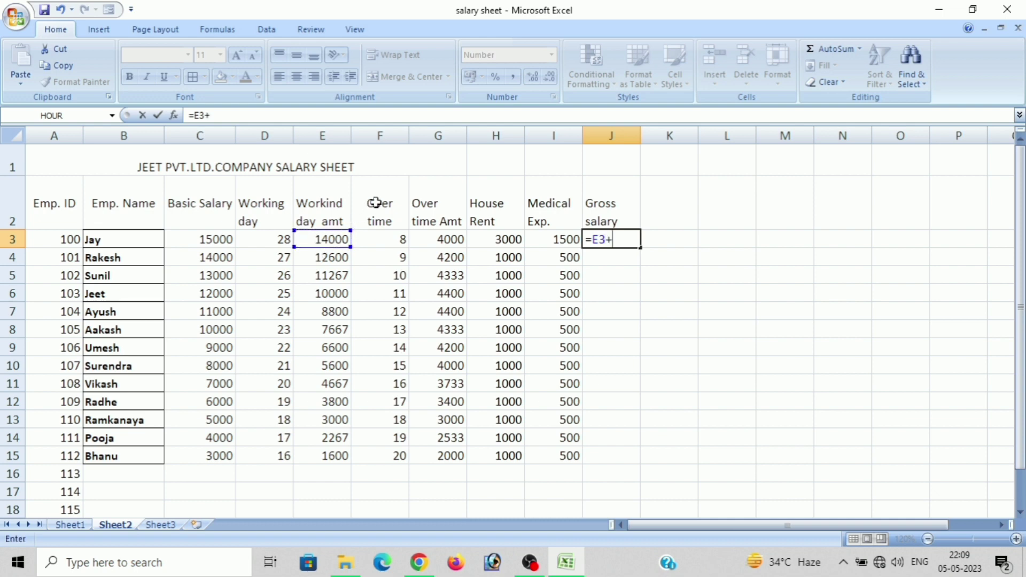
pyautogui.click(420, 242)
pyautogui.write('+')
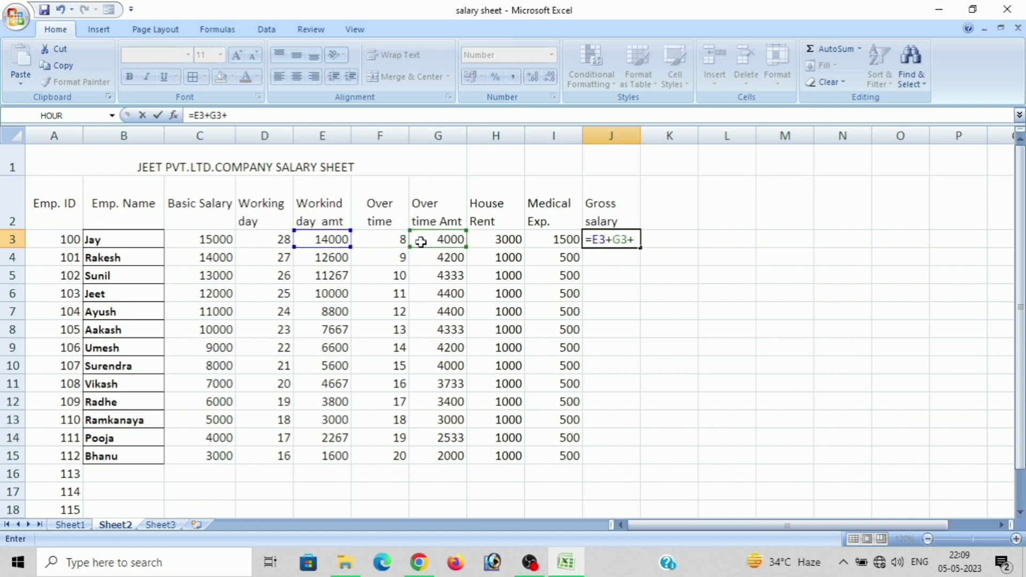
pyautogui.click(511, 240)
pyautogui.write('+')
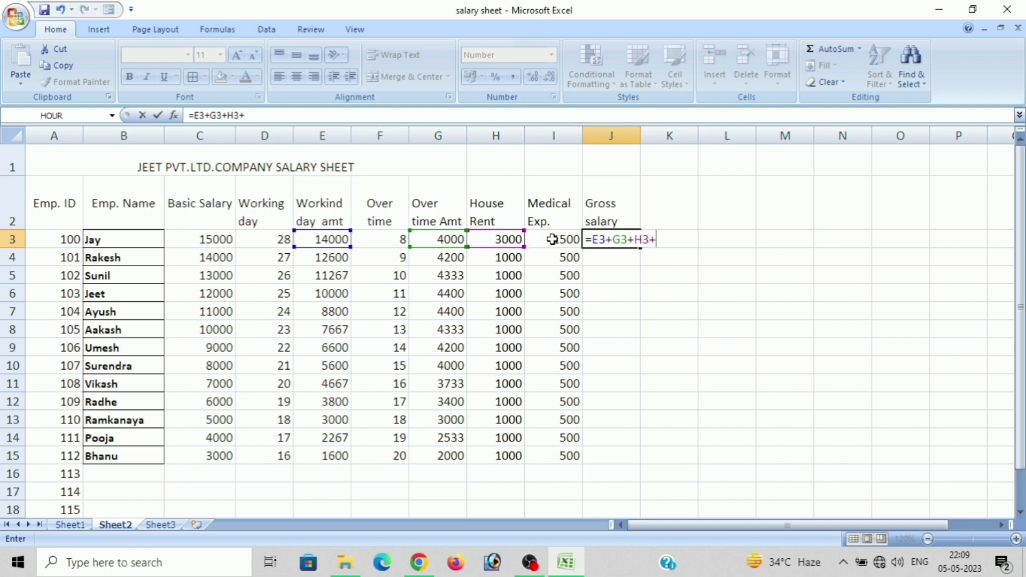
pyautogui.click(552, 239)
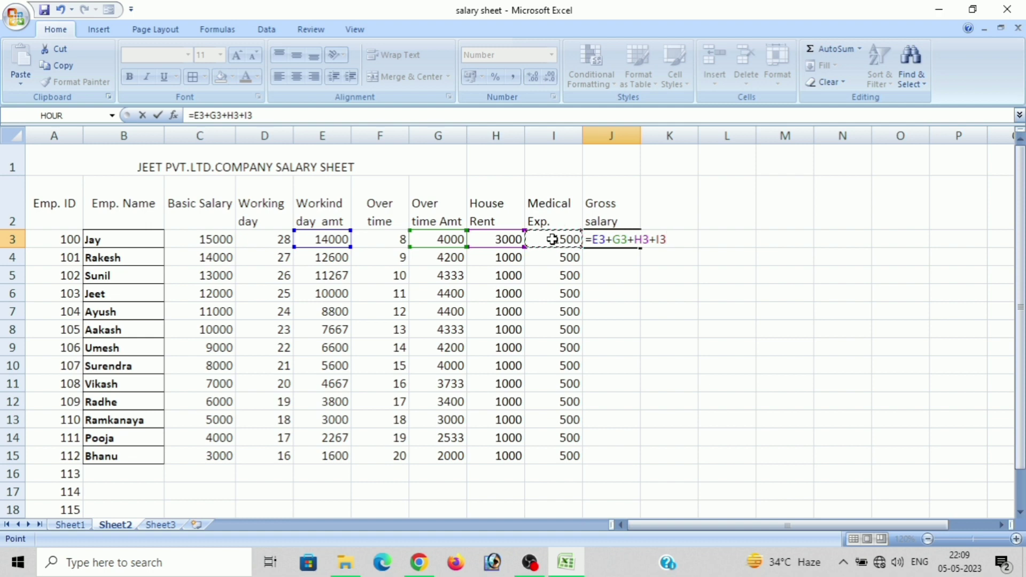
pyautogui.press('Return')
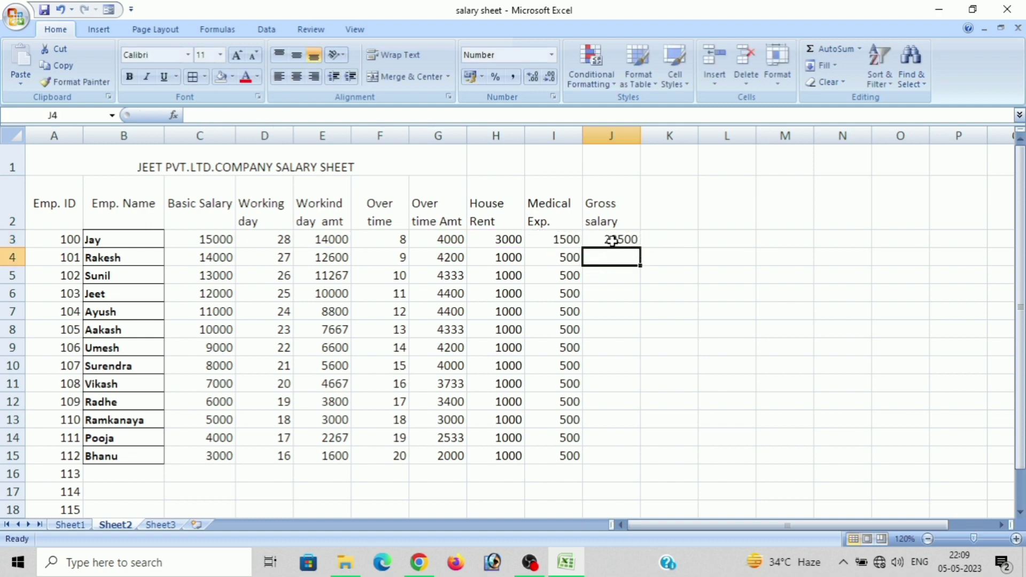
# Copy the gross salary formula down to J15
pyautogui.click(611, 239)
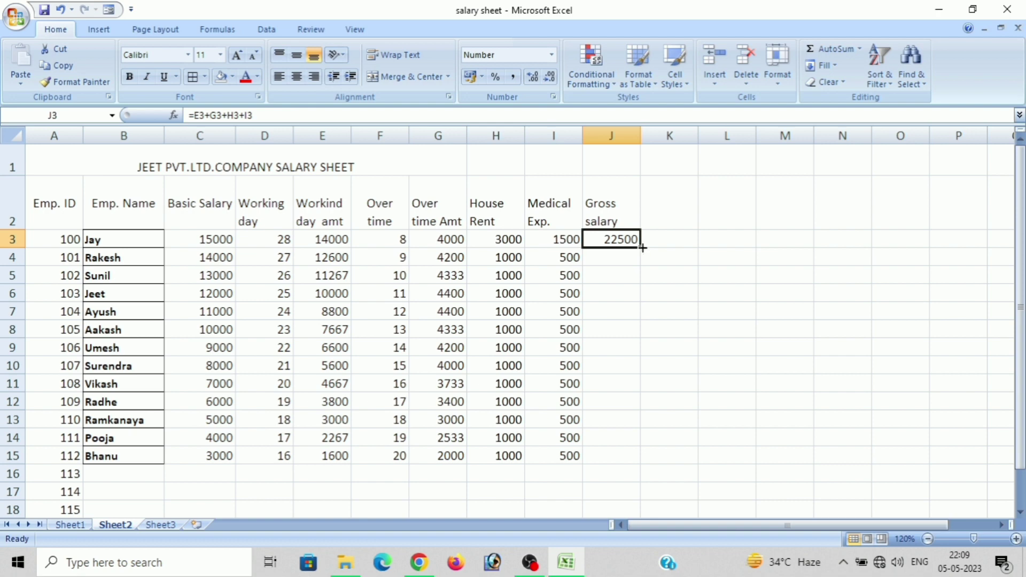
pyautogui.doubleClick(641, 247)
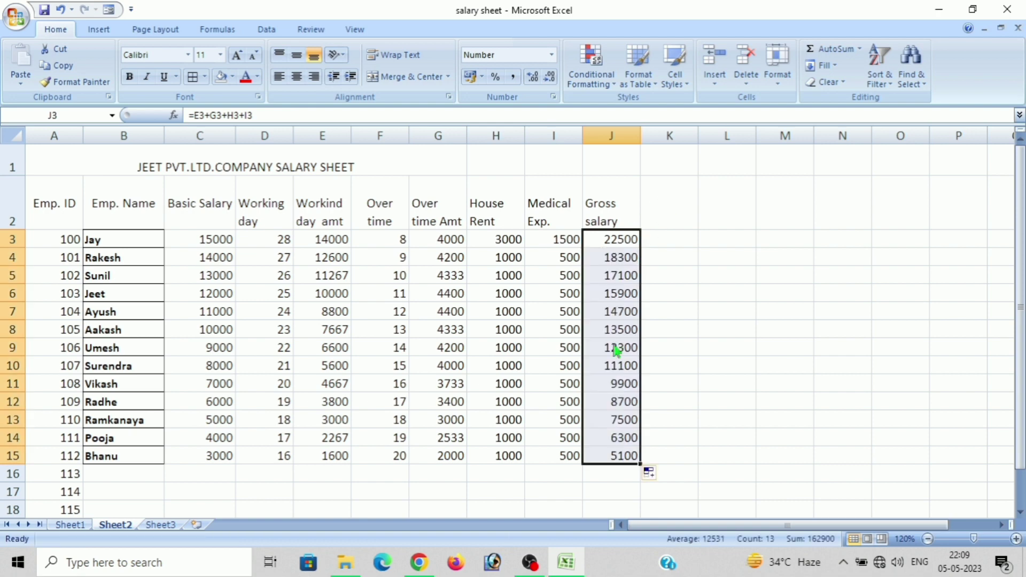
pyautogui.click(665, 216)
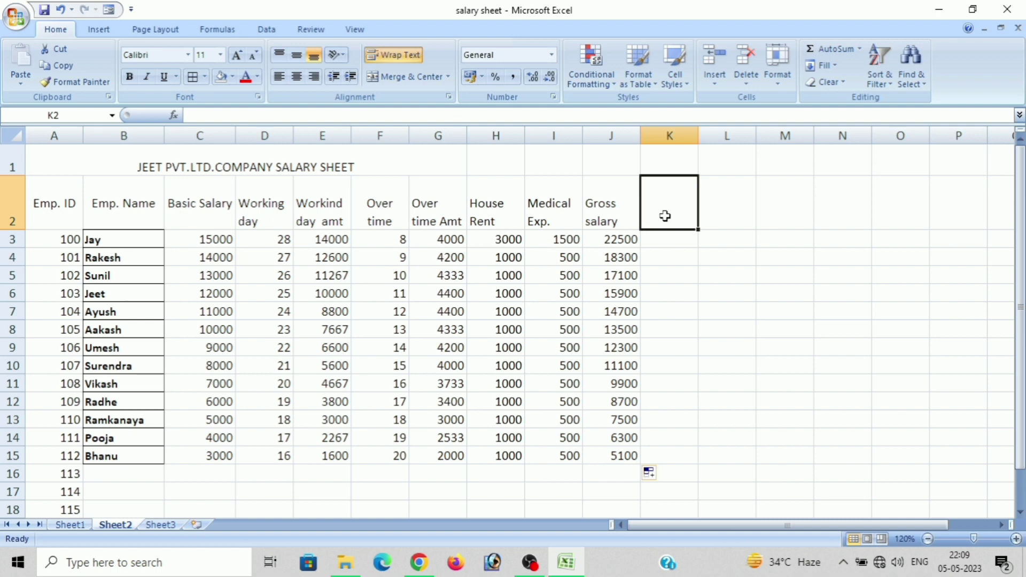
# Add the 'E.S.I 1%' heading in K2 and fill K3:K15 with =E3*1%
pyautogui.write('E')
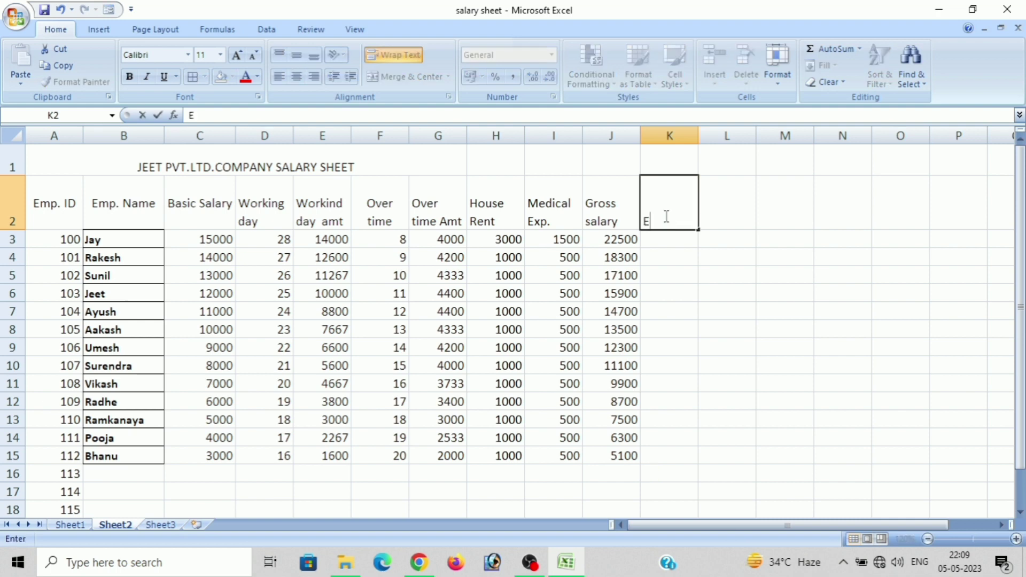
pyautogui.write('.S')
pyautogui.write('.')
pyautogui.write('I')
pyautogui.write(' 1')
pyautogui.write('%')
pyautogui.press('Return')
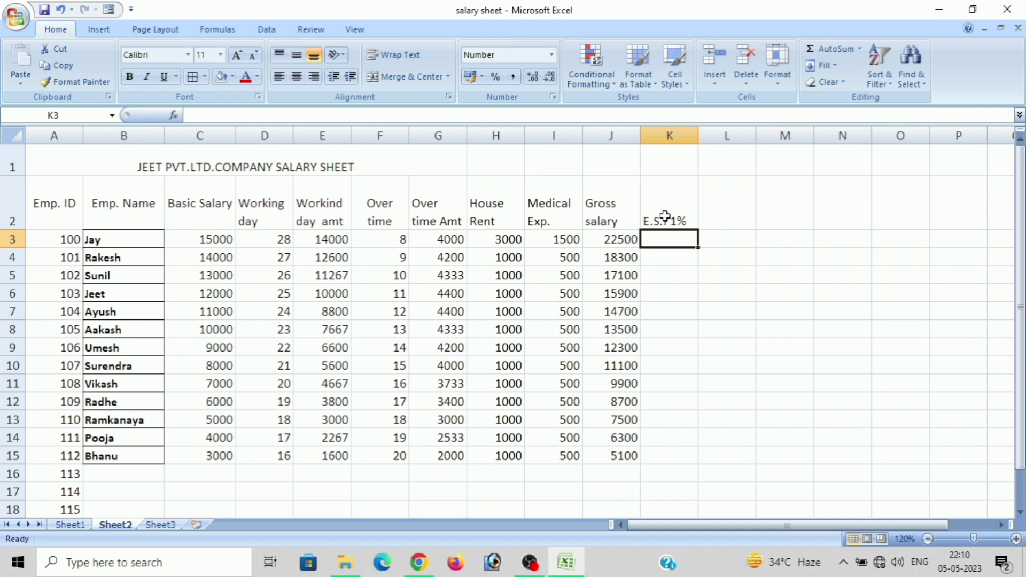
pyautogui.write('=')
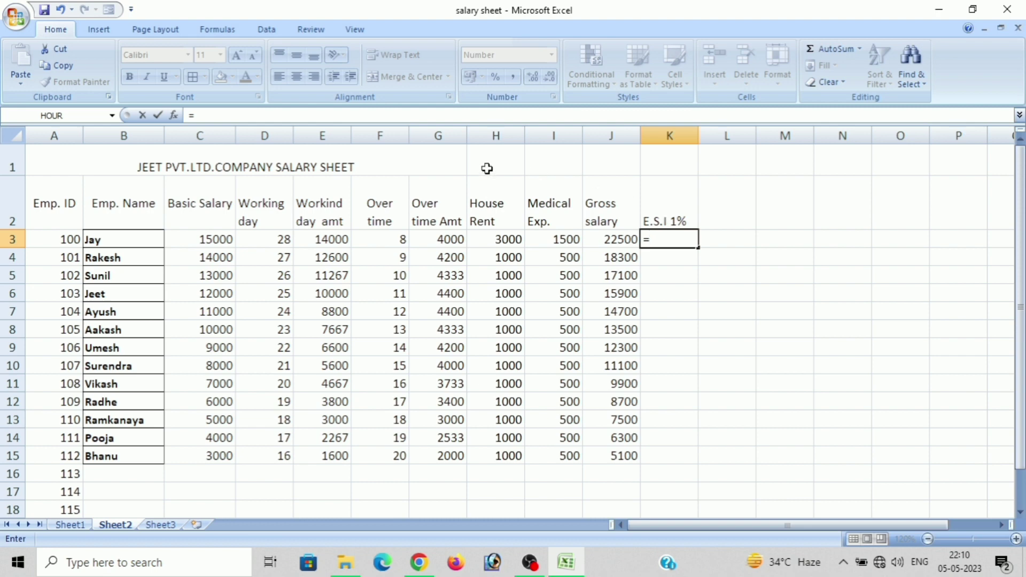
pyautogui.click(327, 240)
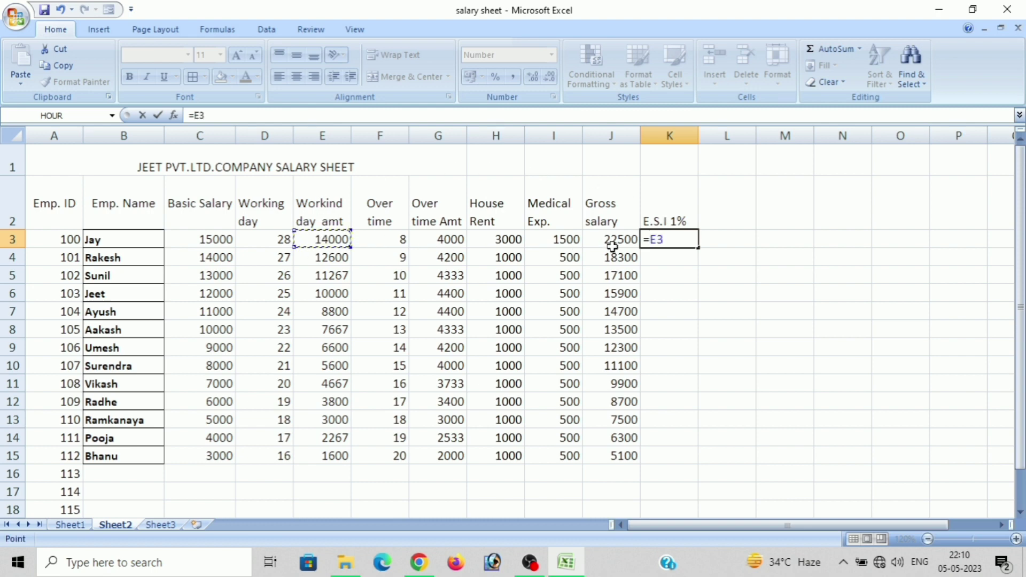
pyautogui.write('*1')
pyautogui.write('%')
pyautogui.press('Return')
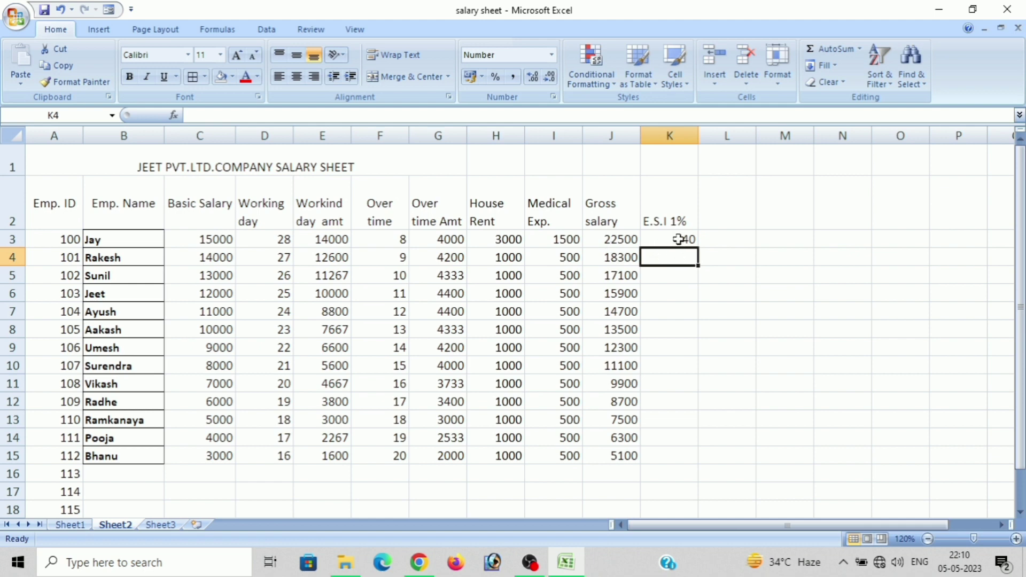
pyautogui.click(682, 239)
pyautogui.doubleClick(697, 248)
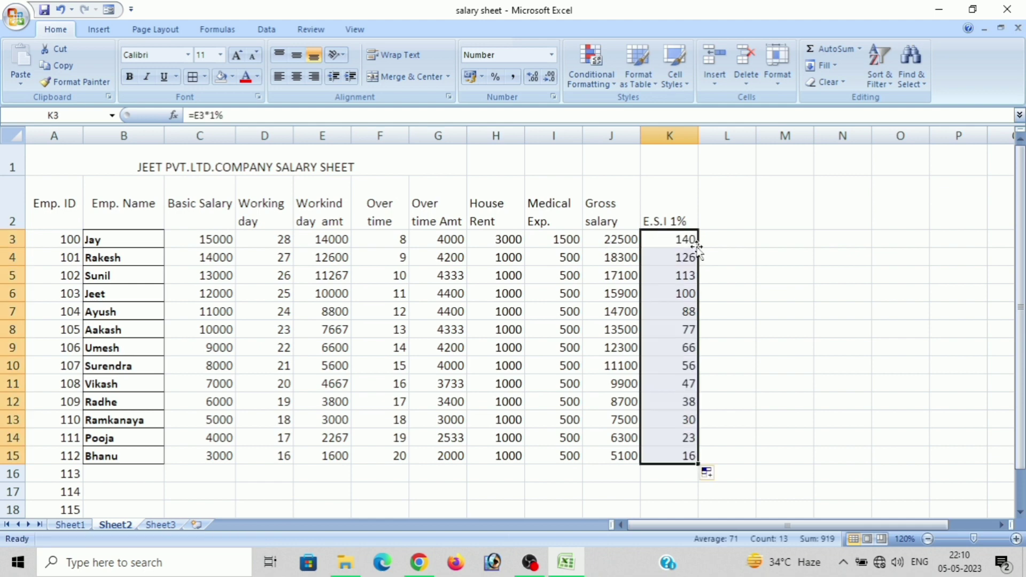
pyautogui.click(717, 213)
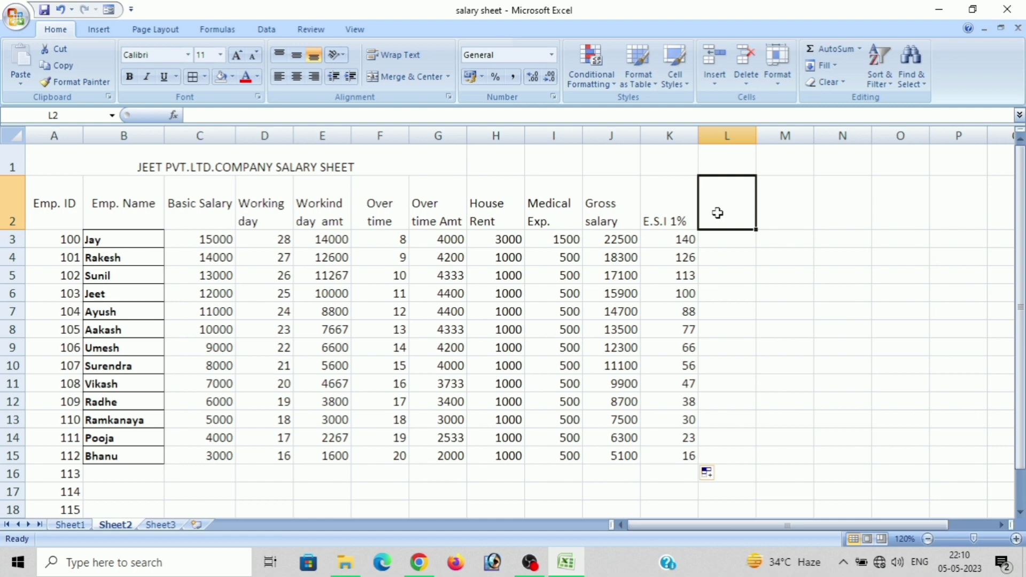
# Add the 'P.F 10%' heading in L2 and enter =E3*10% in L3
pyautogui.write('P.F')
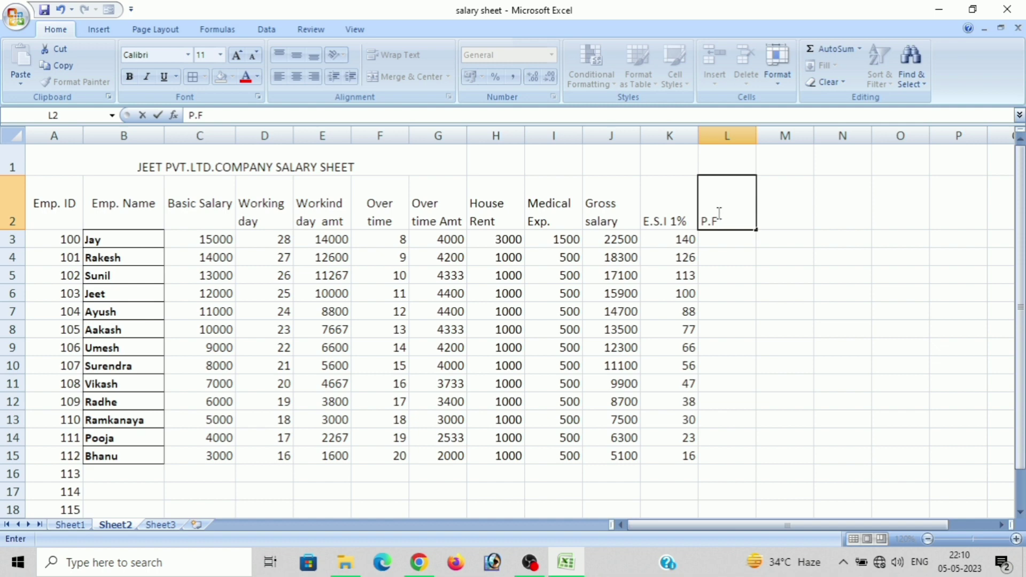
pyautogui.write(' 10')
pyautogui.write('%')
pyautogui.press('Return')
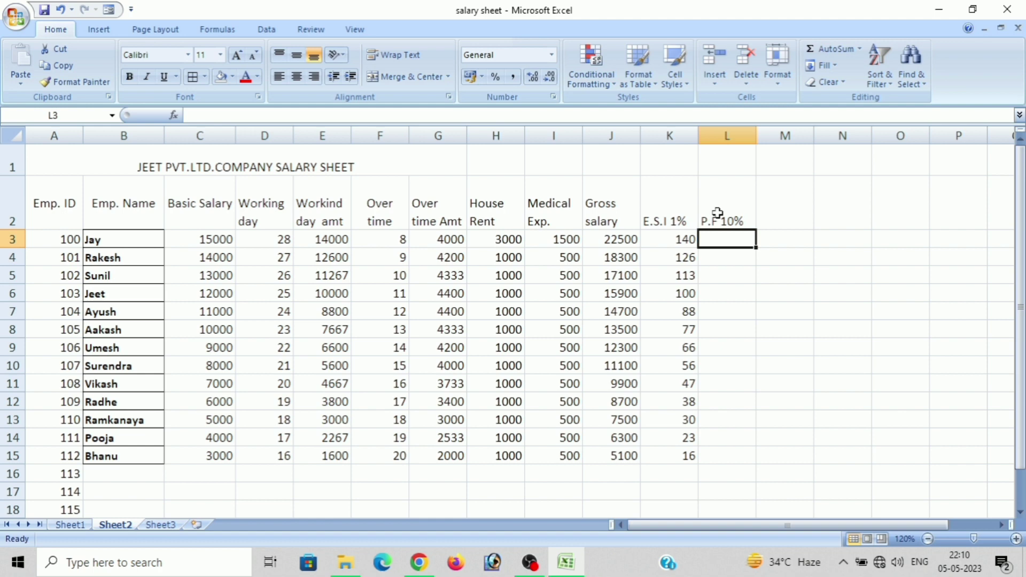
pyautogui.write('=')
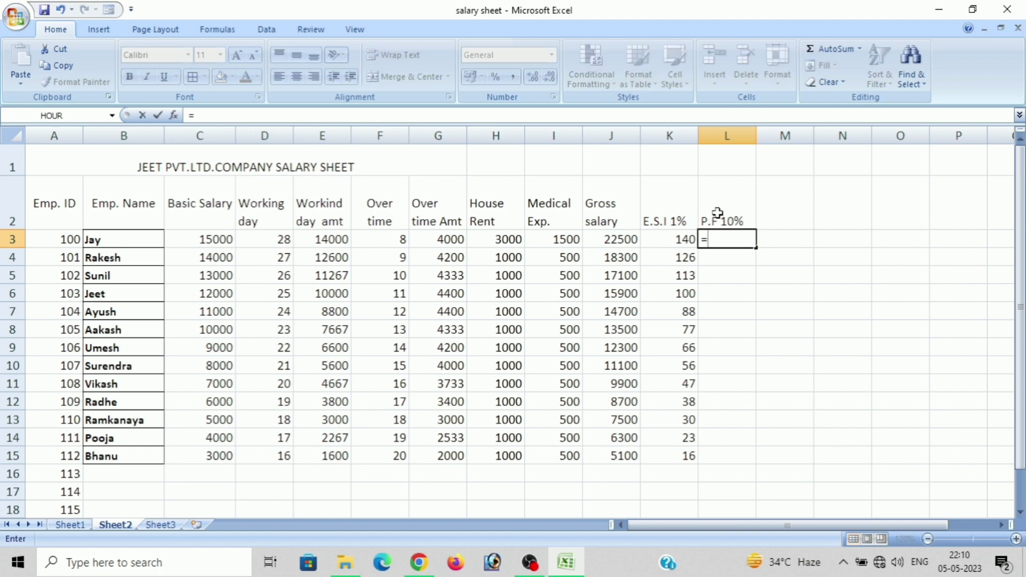
pyautogui.click(324, 241)
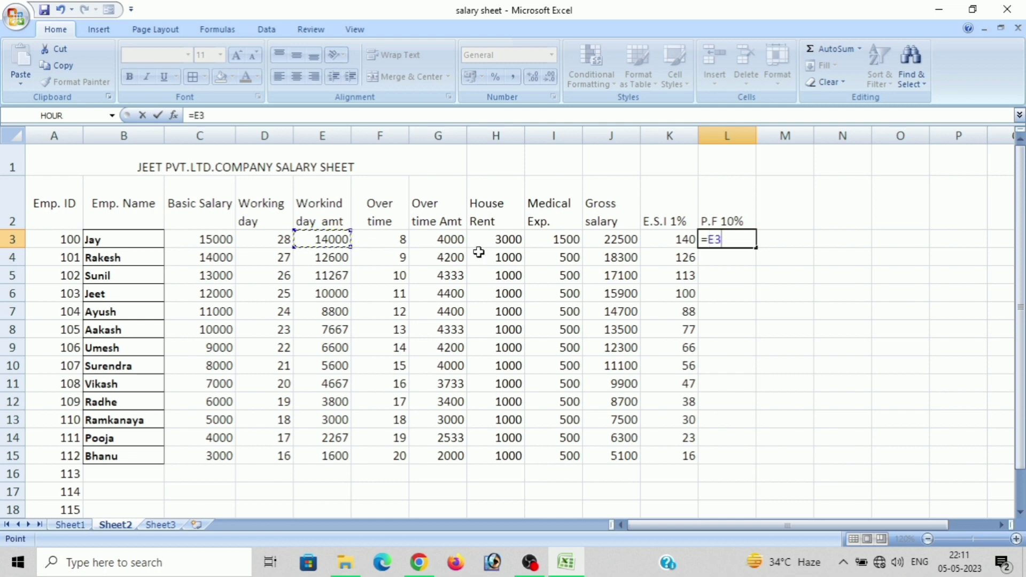
pyautogui.write('*')
pyautogui.write('1')
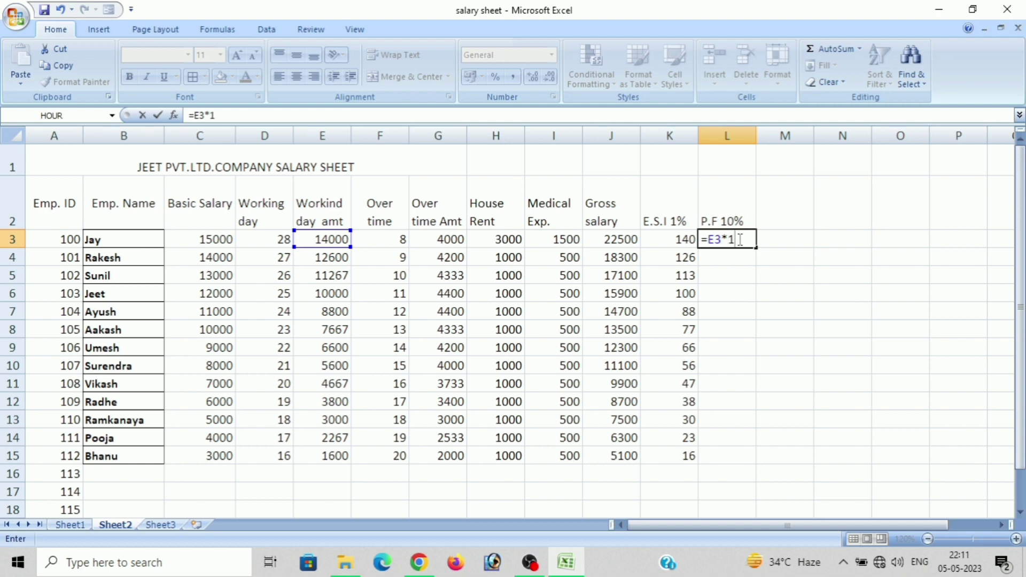
pyautogui.write('0%')
pyautogui.press('Return')
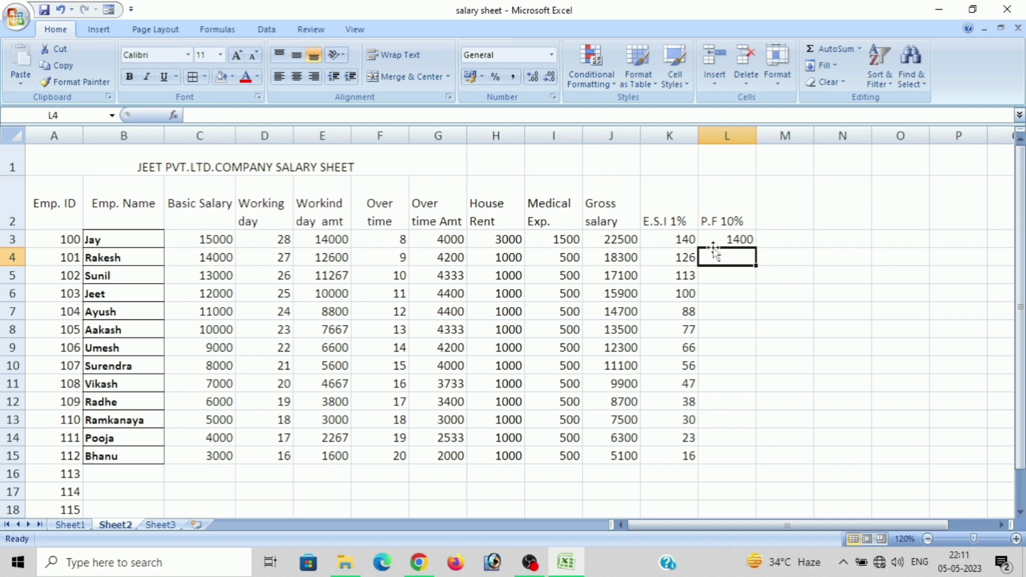
# Copy the P.F formula down to L15 and display the values as whole numbers
pyautogui.click(714, 239)
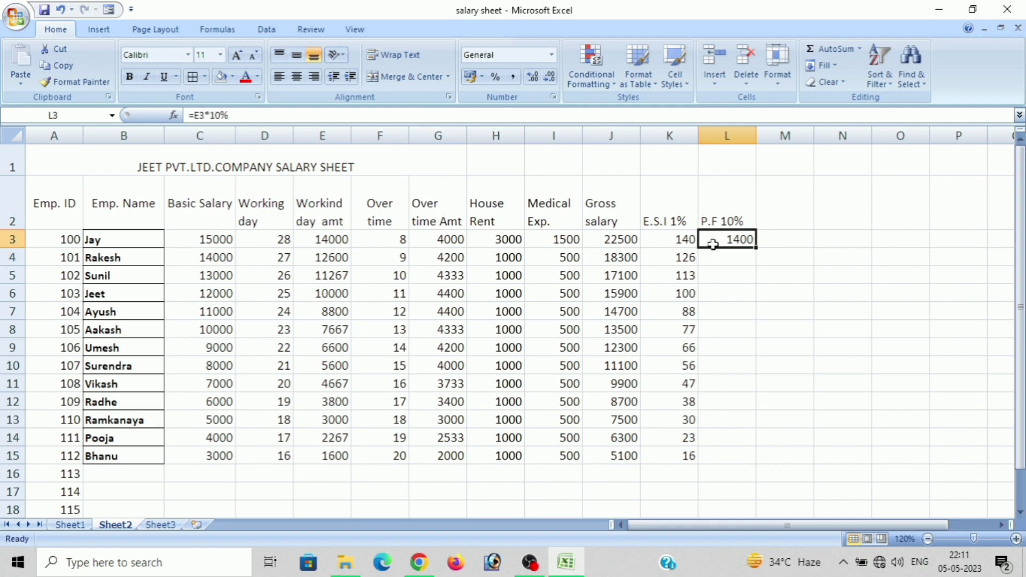
pyautogui.doubleClick(755, 246)
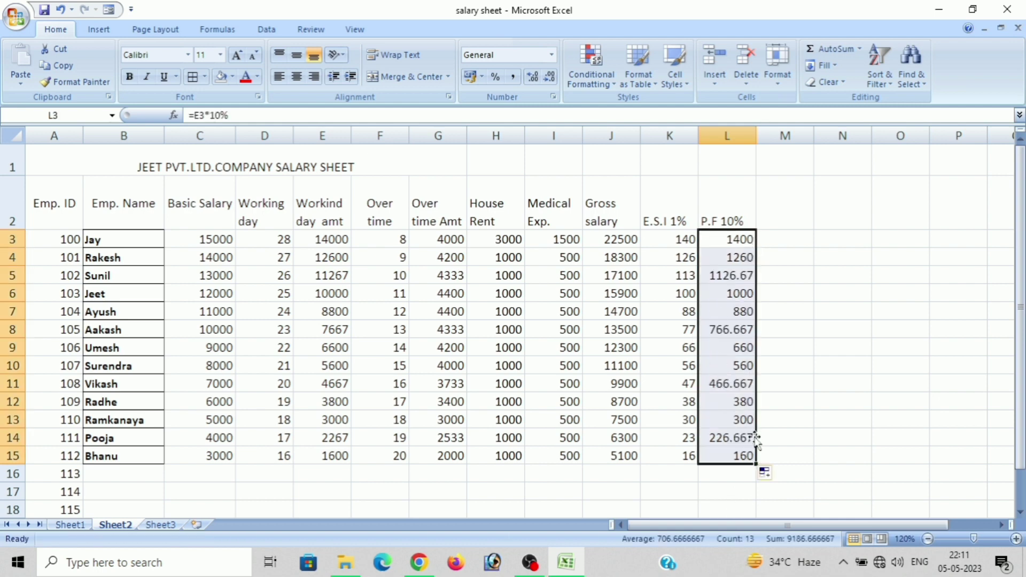
pyautogui.click(533, 78)
pyautogui.click(548, 78)
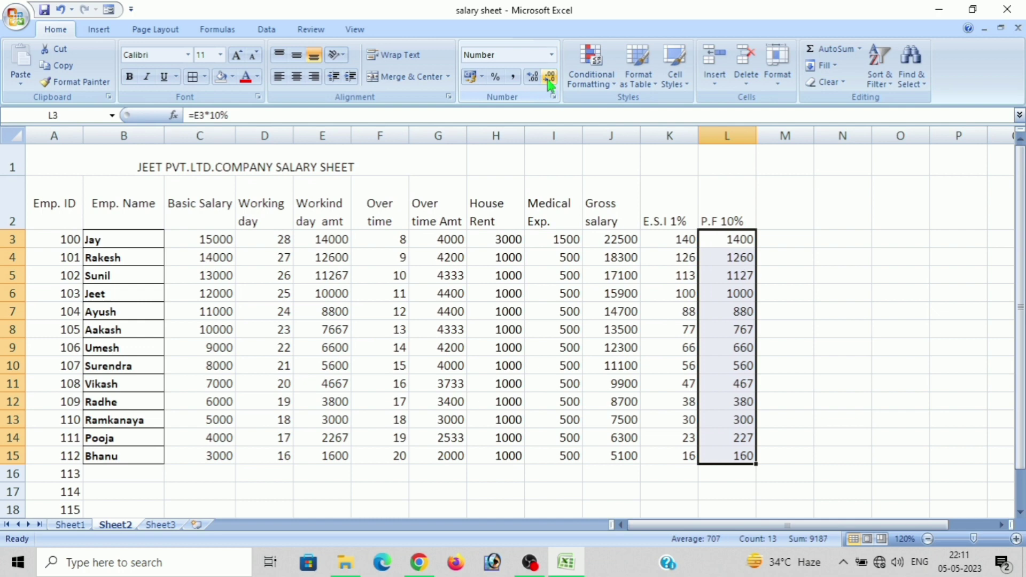
pyautogui.click(791, 210)
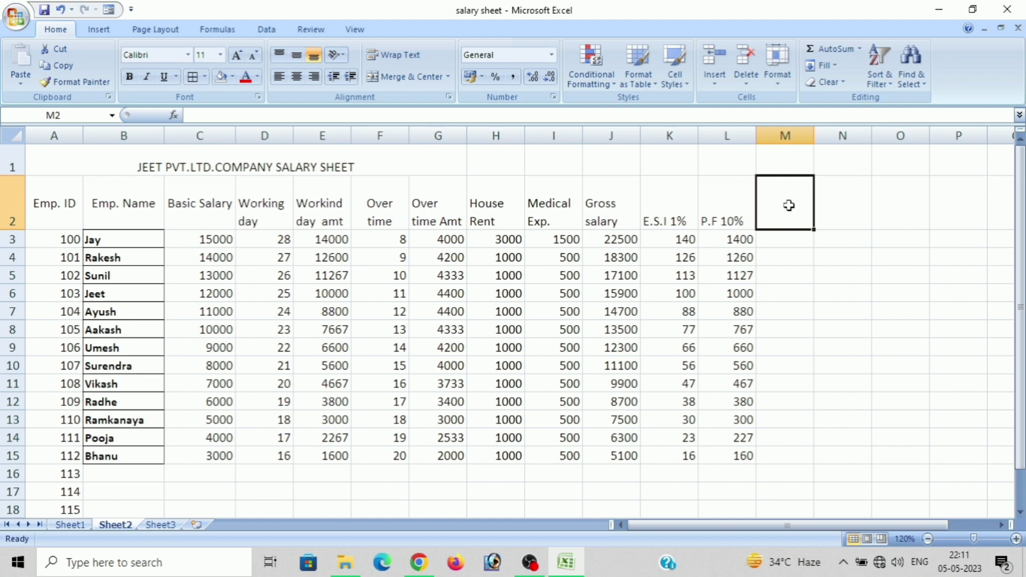
# Enter the Advane heading in M2 and the first two advances, 3000 and 3500
pyautogui.write('A')
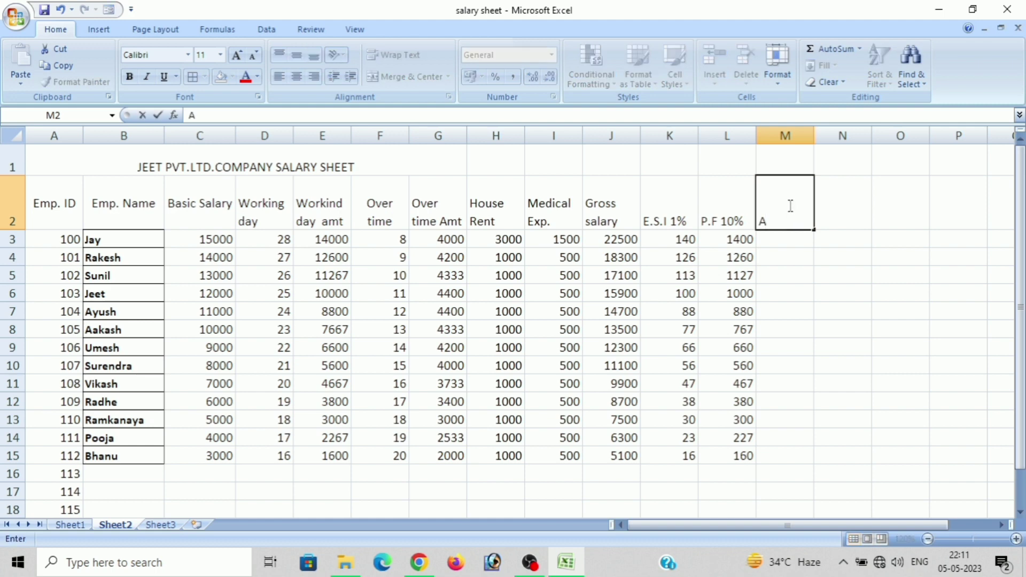
pyautogui.write('dv')
pyautogui.write('ane')
pyautogui.click(794, 242)
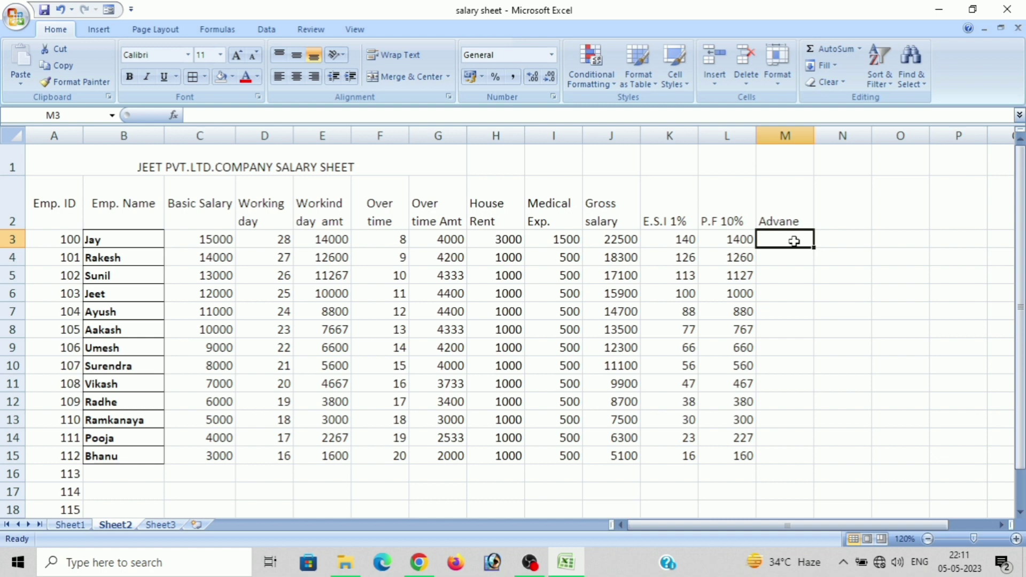
pyautogui.write('300')
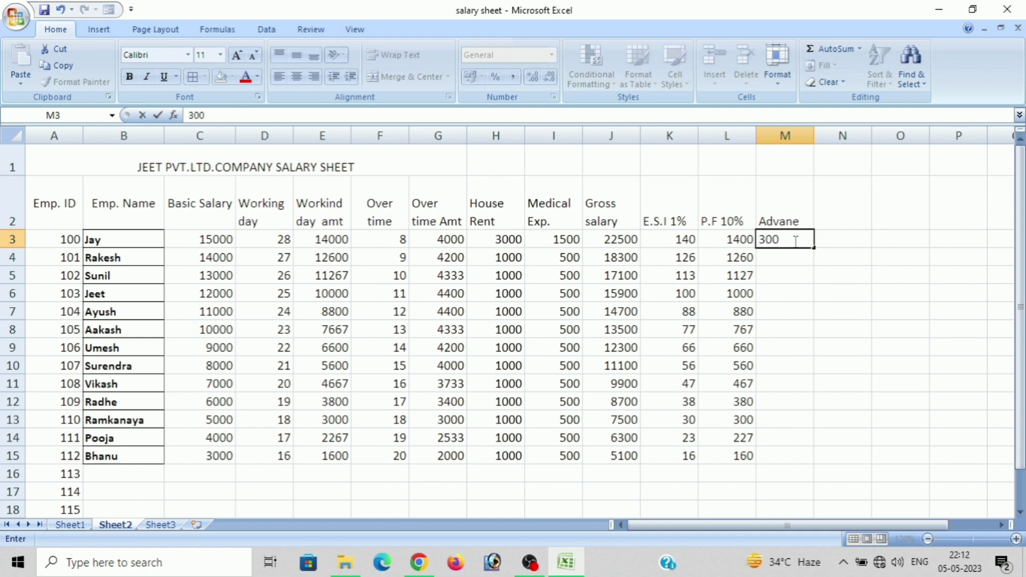
pyautogui.write('0')
pyautogui.press('Return')
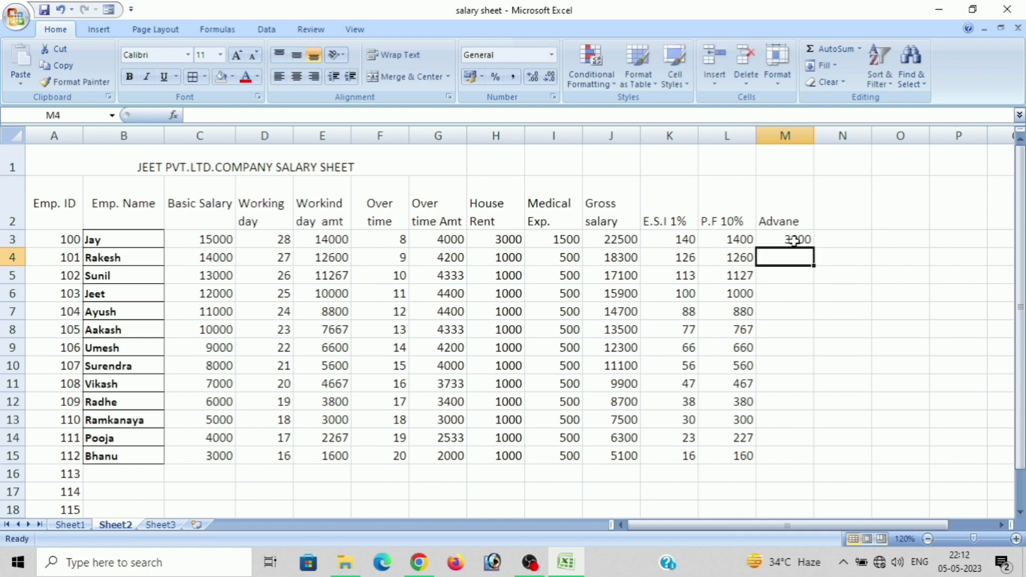
pyautogui.write('35')
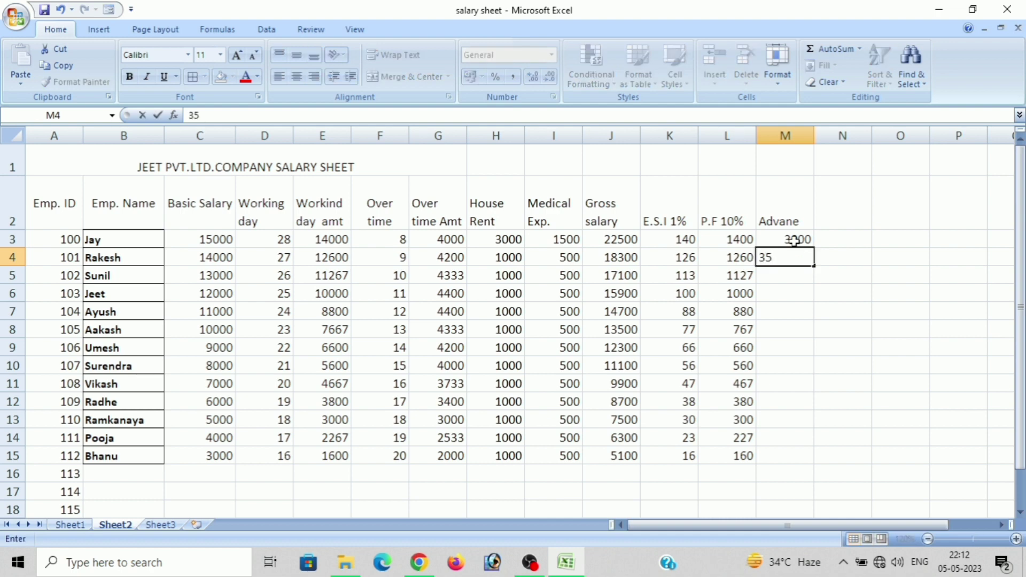
pyautogui.write('00')
pyautogui.press('Return')
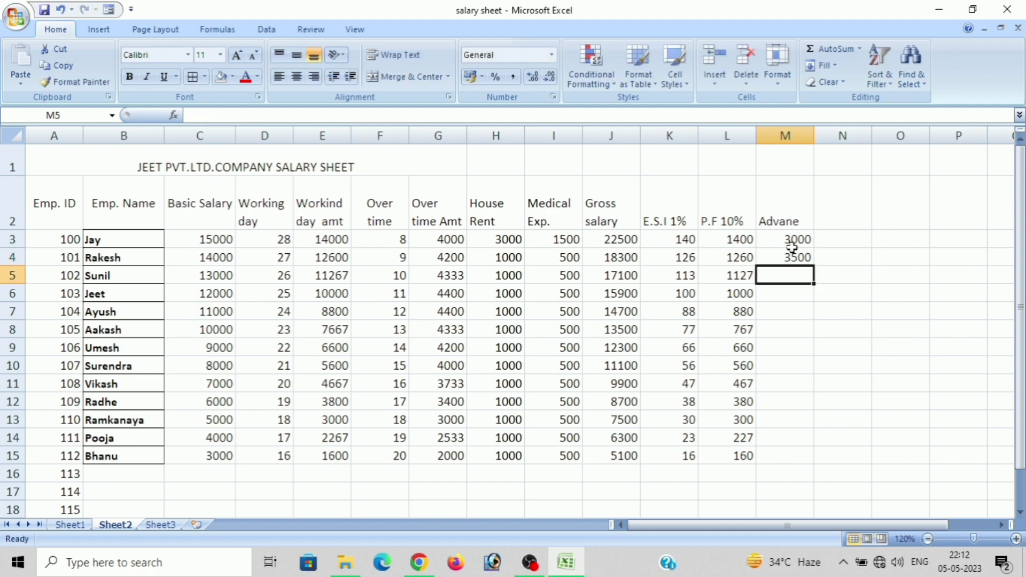
# Extend the advance series down to row 15, reaching 9000 for the last employee
pyautogui.click(791, 244)
pyautogui.click(793, 256)
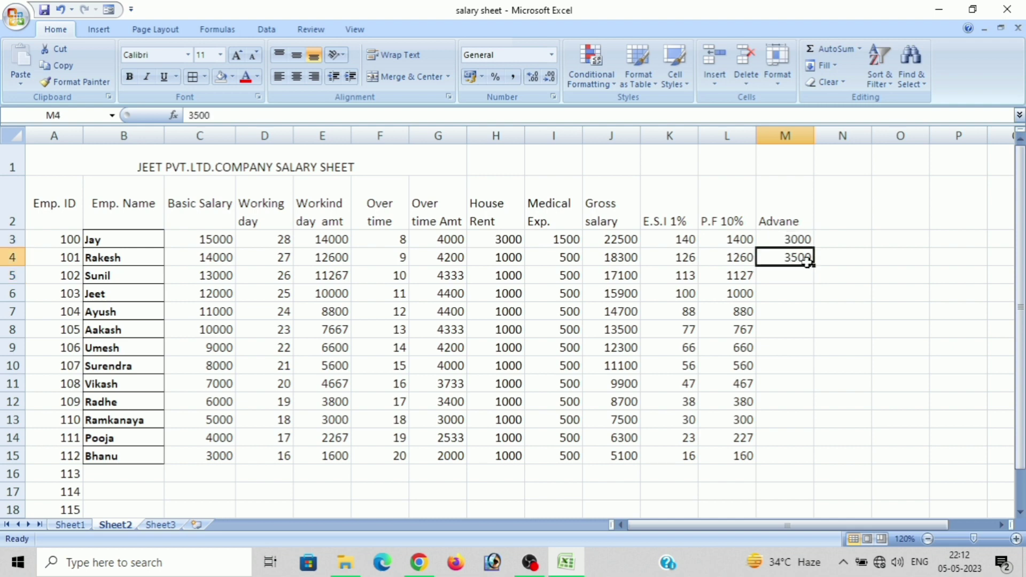
pyautogui.click(784, 237)
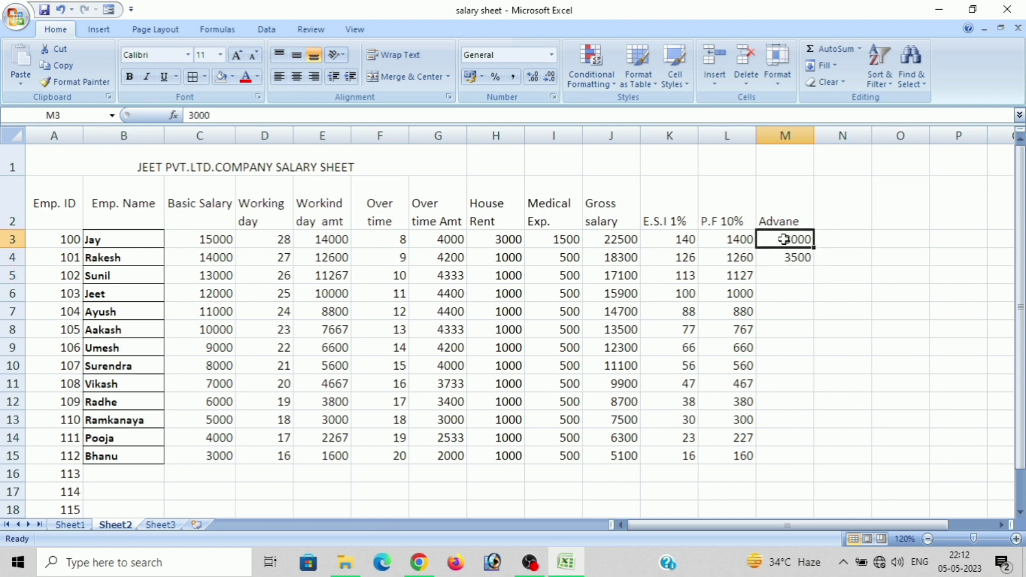
pyautogui.click(804, 258)
pyautogui.moveTo(808, 263)
pyautogui.mouseDown()
pyautogui.moveTo(813, 327)
pyautogui.moveTo(801, 260)
pyautogui.moveTo(785, 257)
pyautogui.moveTo(823, 458)
pyautogui.mouseUp()
pyautogui.click(776, 239)
pyautogui.click(840, 389)
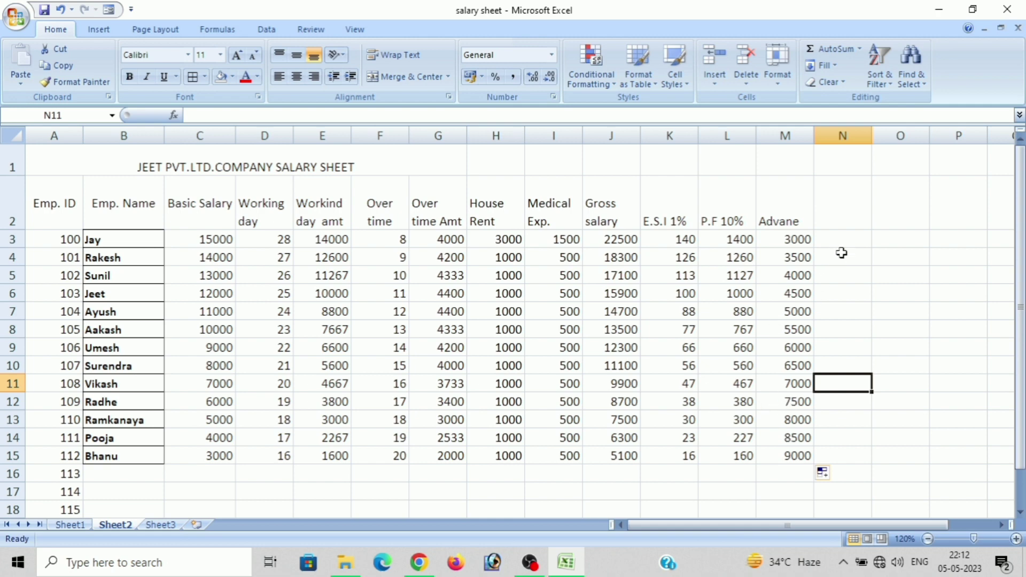
pyautogui.click(844, 208)
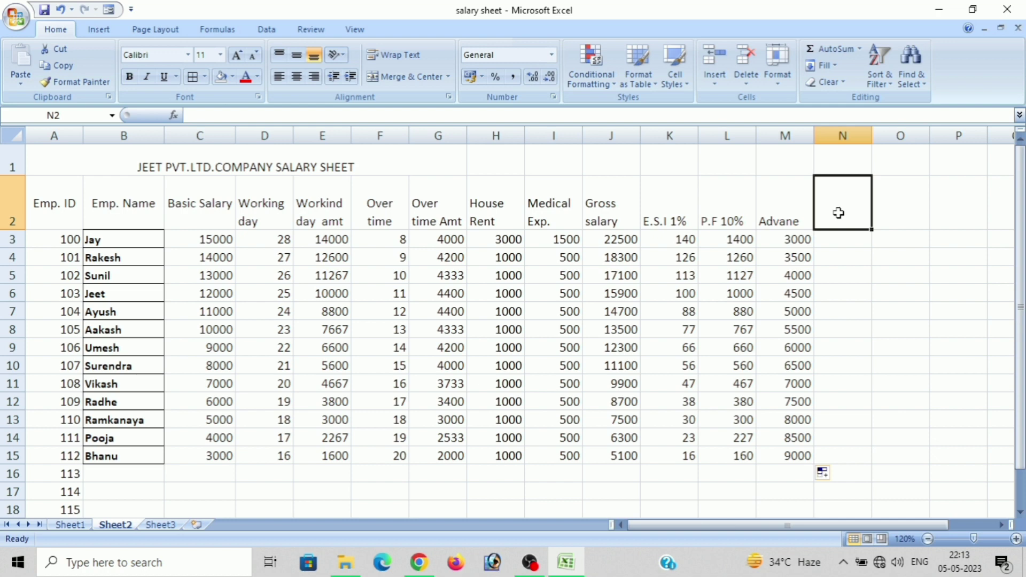
# Head N2 'Net Salary' and enter =E3-G3-H3-I3 in N3, giving 5500
pyautogui.write('N')
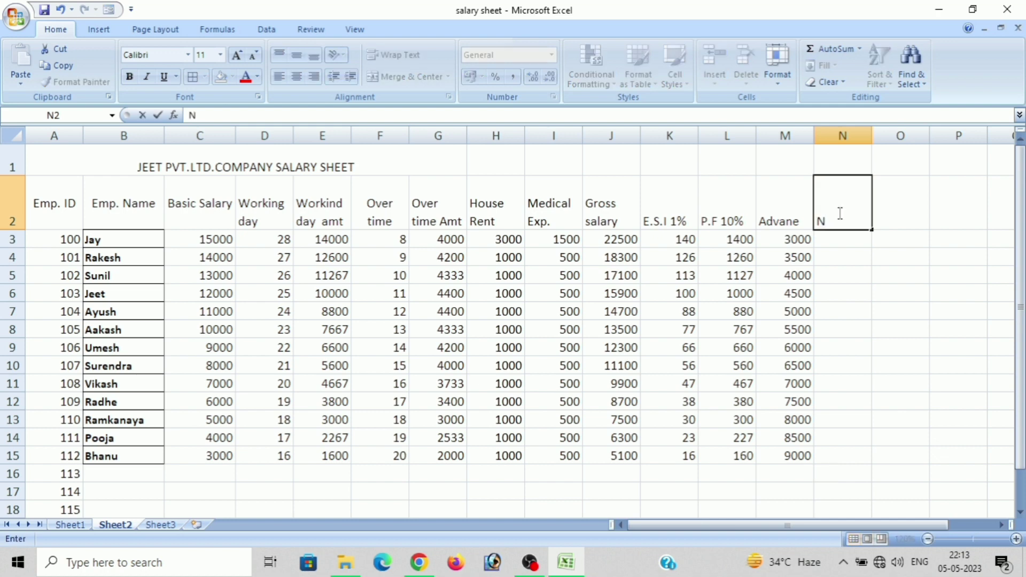
pyautogui.write('et')
pyautogui.write(' Sa')
pyautogui.write('lary')
pyautogui.press('Return')
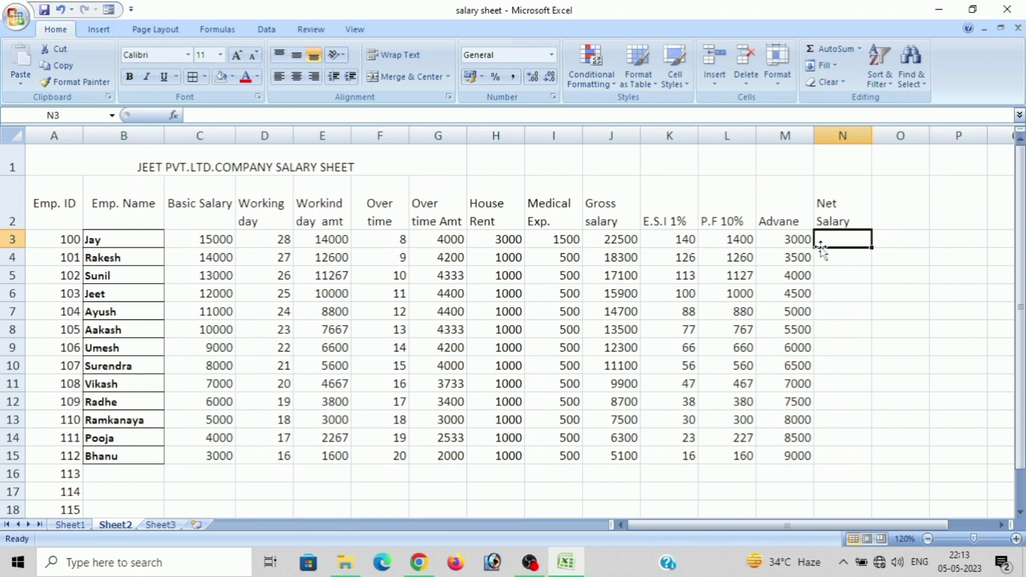
pyautogui.write('=')
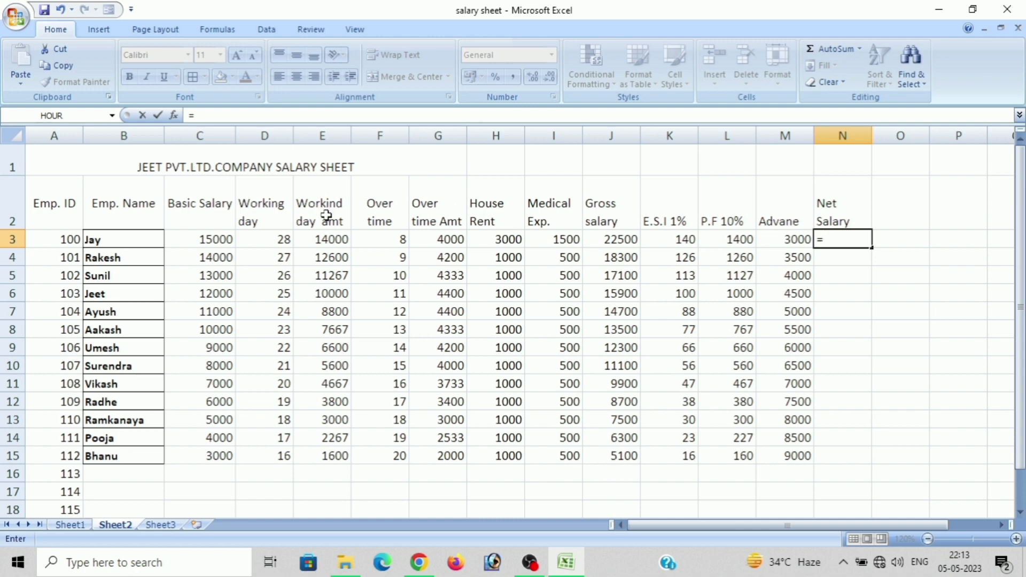
pyautogui.click(327, 240)
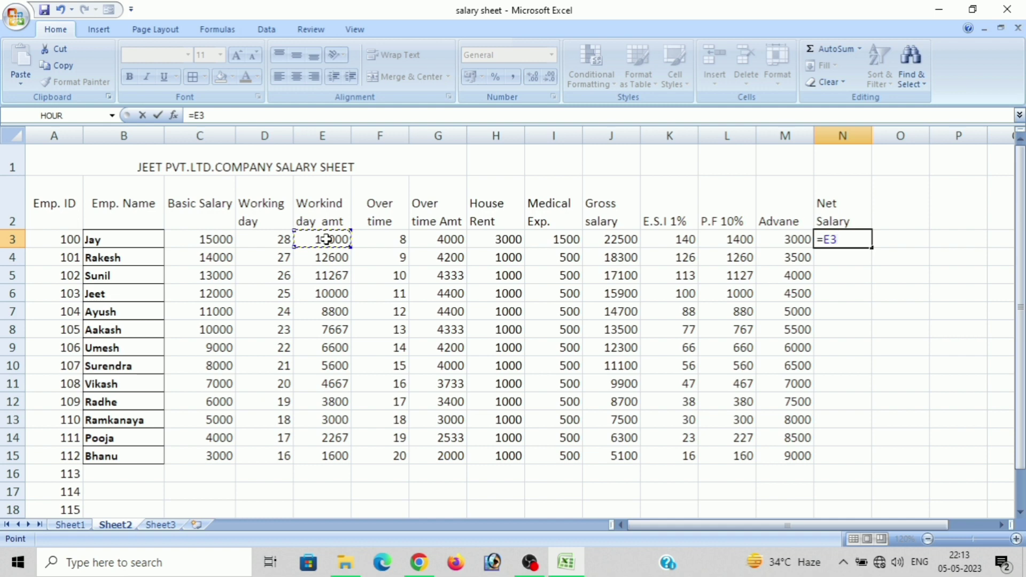
pyautogui.write('-')
pyautogui.click(447, 237)
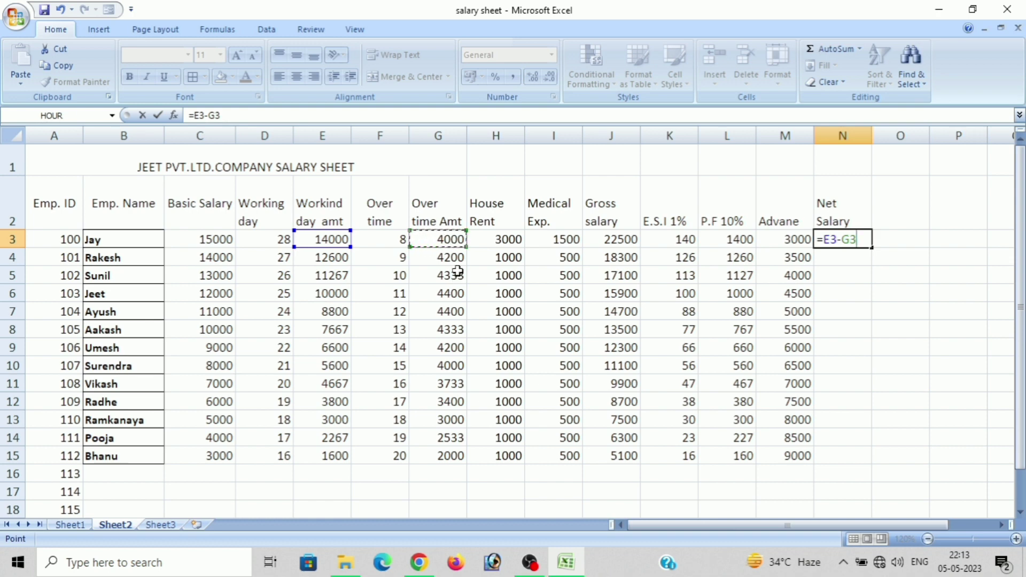
pyautogui.write('-')
pyautogui.click(486, 242)
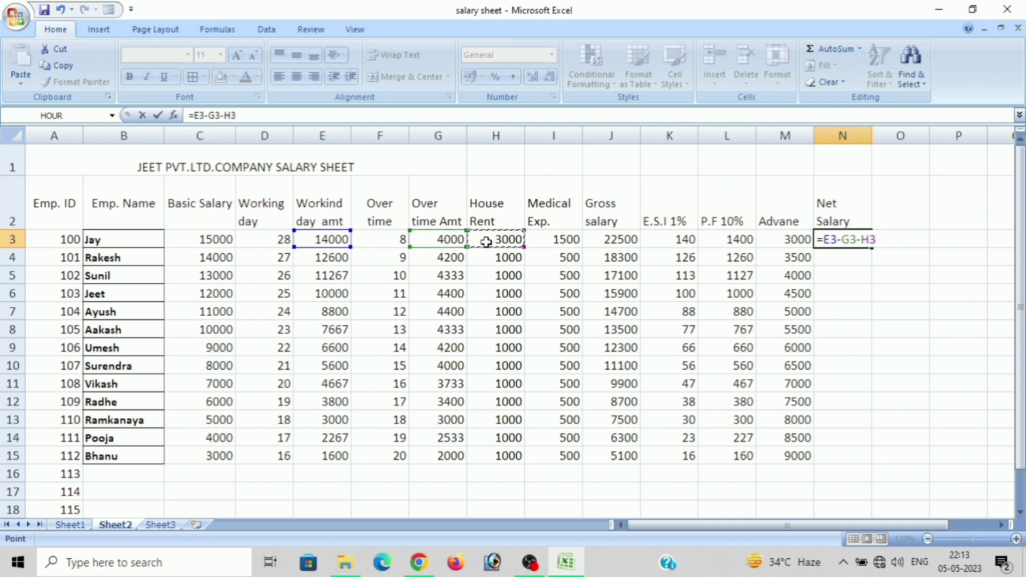
pyautogui.write('-')
pyautogui.click(546, 242)
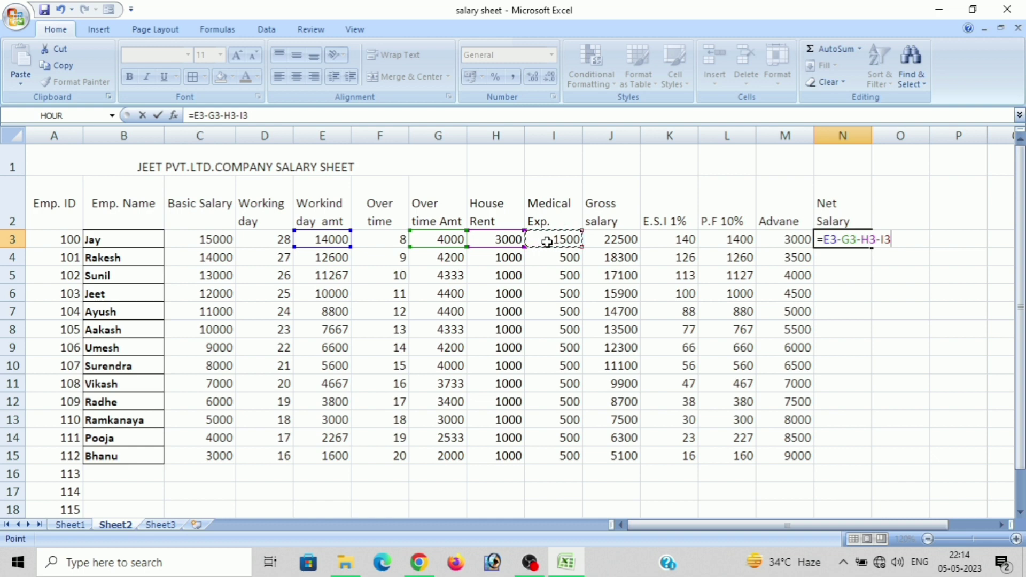
pyautogui.press('Return')
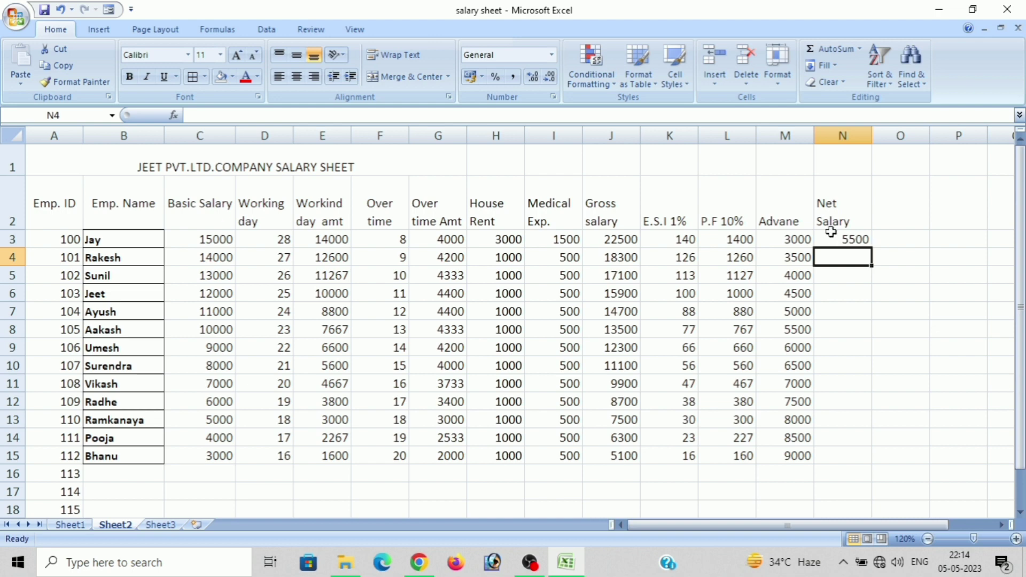
pyautogui.click(861, 240)
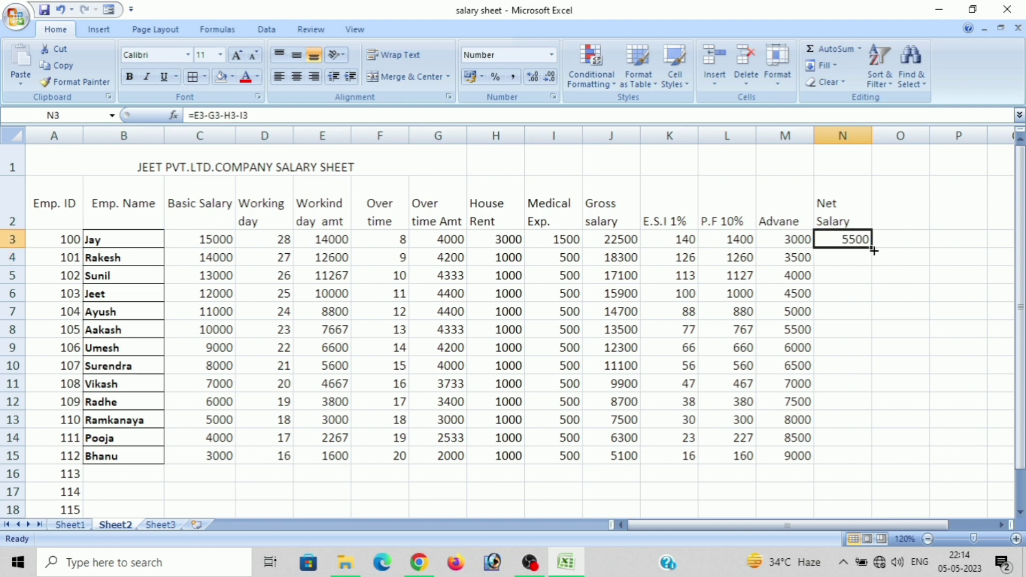
# Fill the N3 net salary formula down to N15, ending at -1900
pyautogui.doubleClick(871, 251)
pyautogui.click(879, 312)
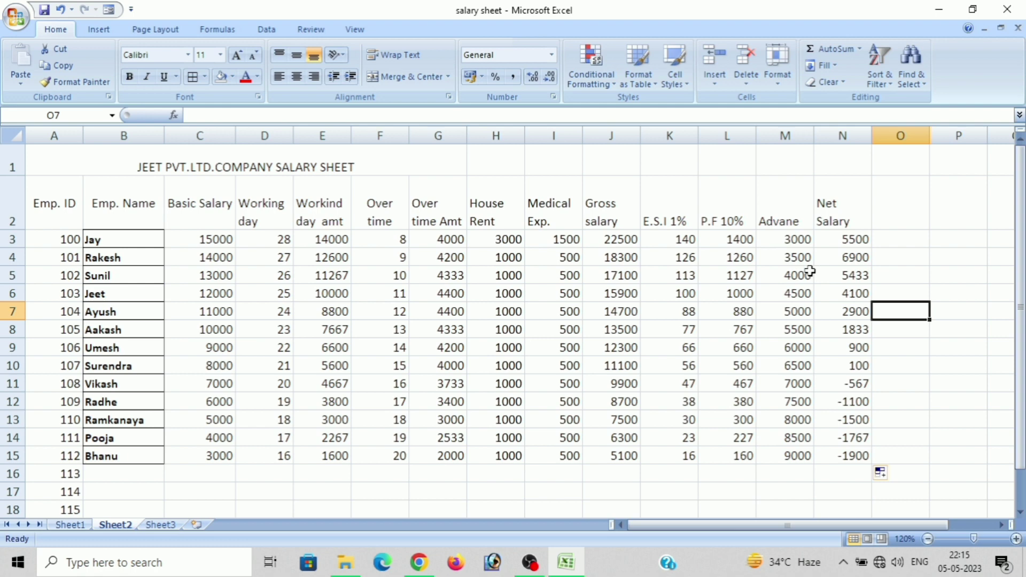
# Merge and center the title across A1:N1
pyautogui.moveTo(400, 158); pyautogui.dragTo(820, 163)
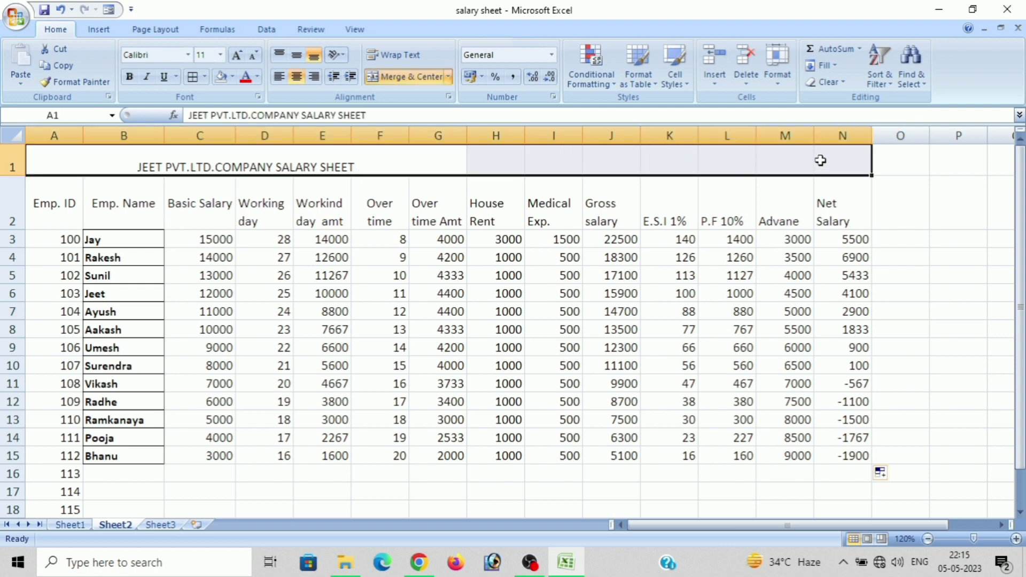
pyautogui.click(393, 78)
pyautogui.click(394, 78)
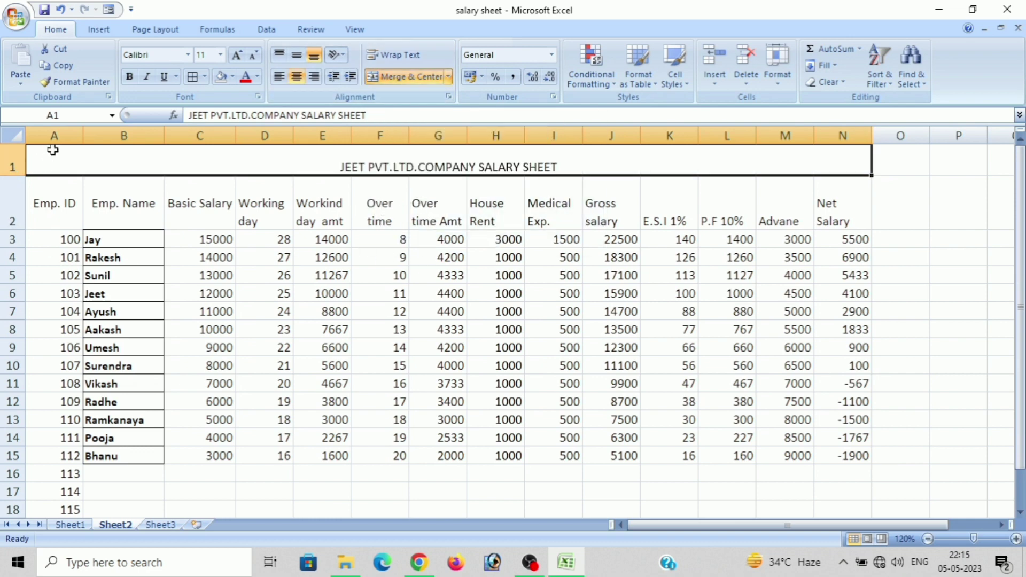
# Apply All Borders to the whole table A1:N15
pyautogui.moveTo(52, 152)
pyautogui.mouseDown()
pyautogui.moveTo(394, 455)
pyautogui.moveTo(501, 458)
pyautogui.mouseUp()
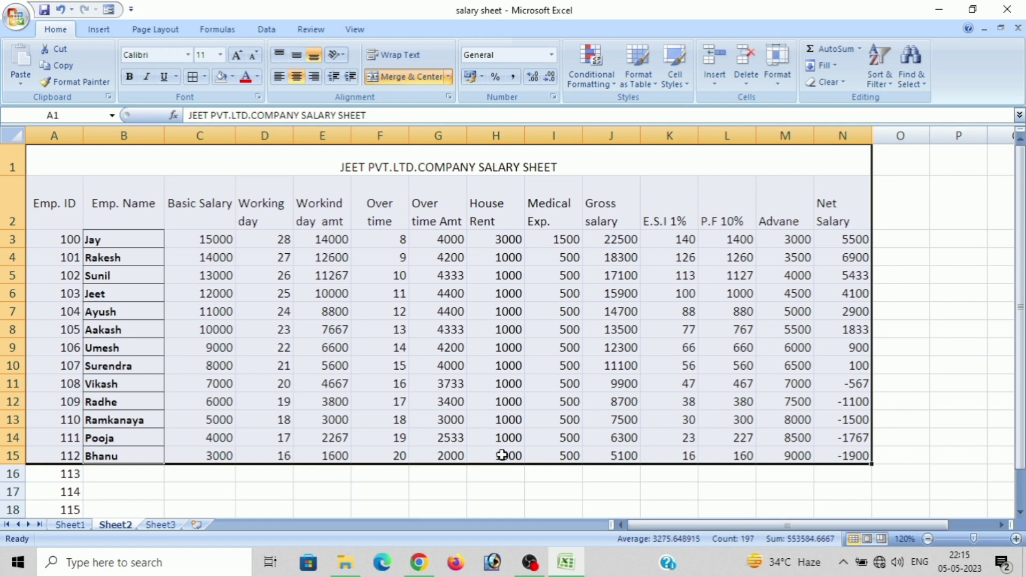
pyautogui.click(192, 77)
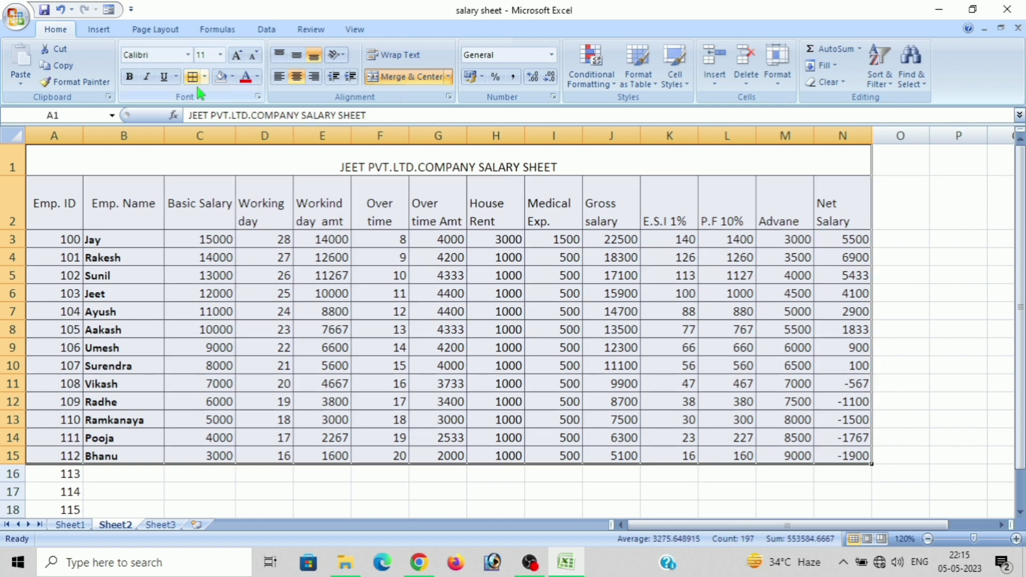
pyautogui.click(276, 276)
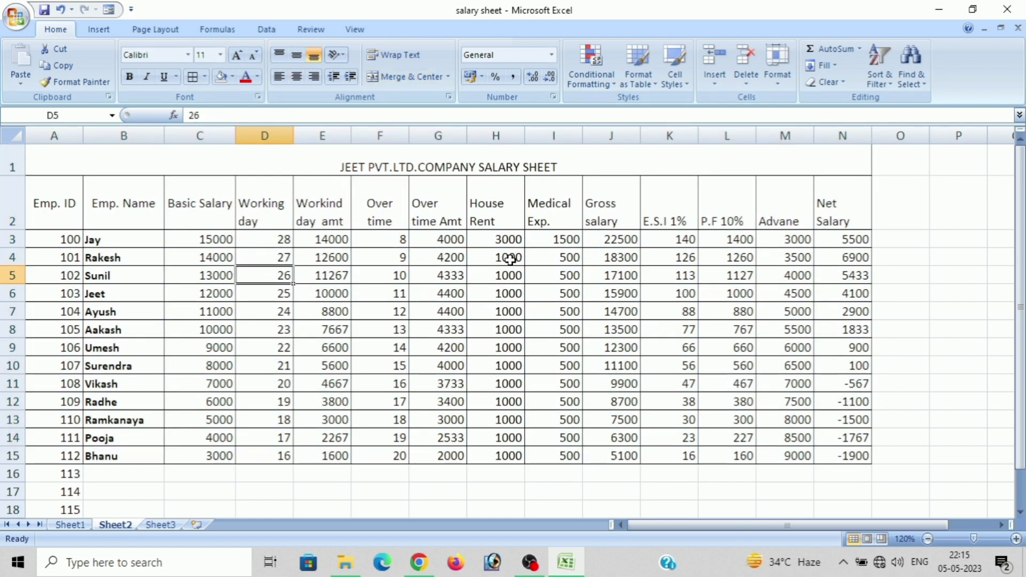
# Enlarge the title font and fill the title row yellow
pyautogui.click(387, 167)
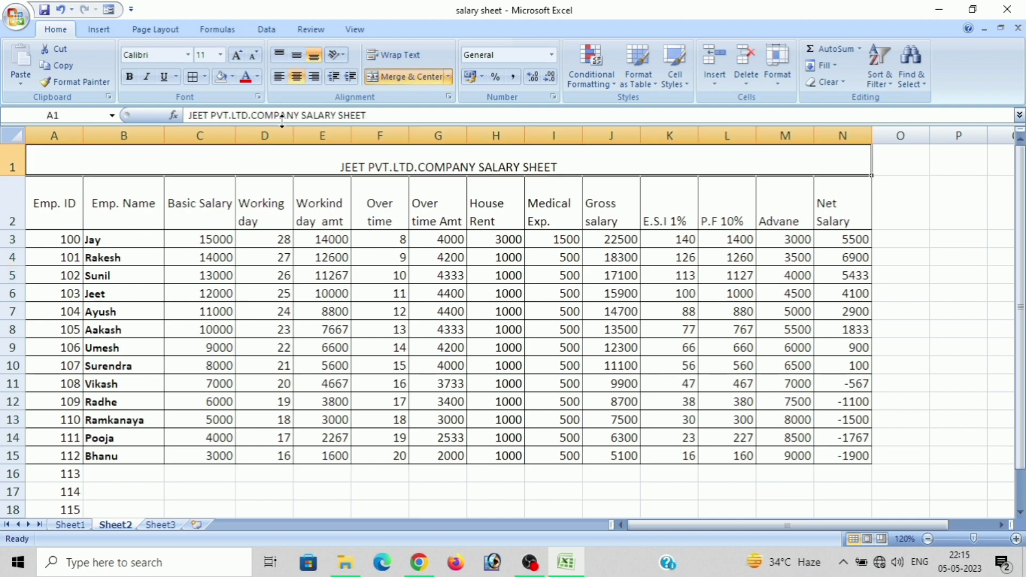
pyautogui.click(237, 55)
pyautogui.click(237, 55)
pyautogui.click(237, 55)
pyautogui.click(237, 55)
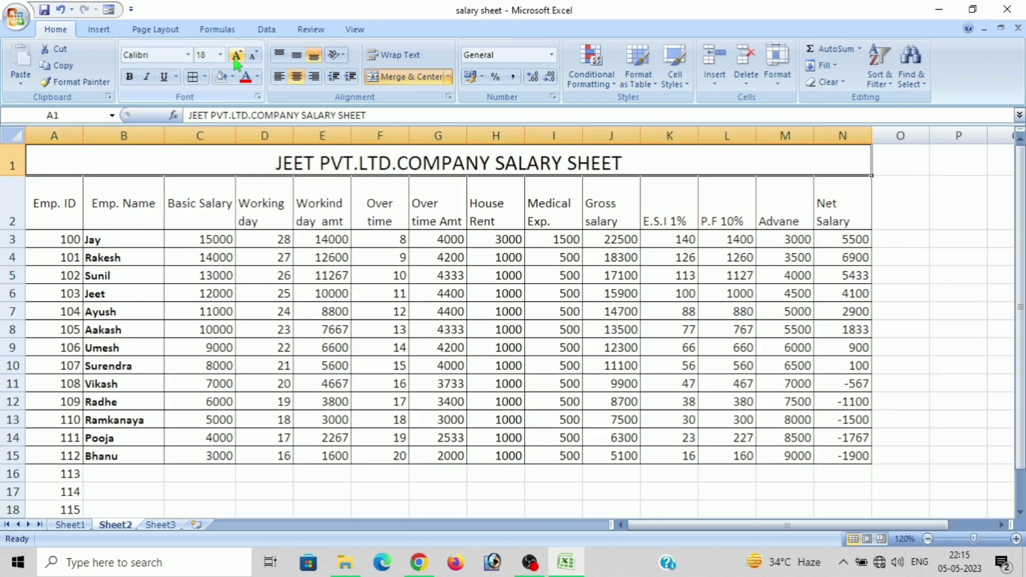
pyautogui.click(233, 76)
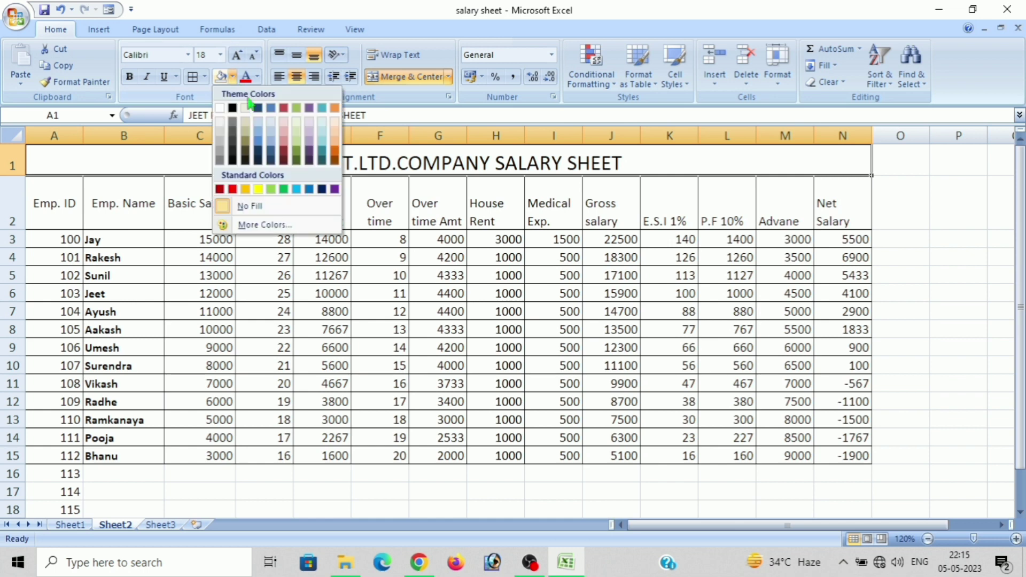
pyautogui.click(258, 189)
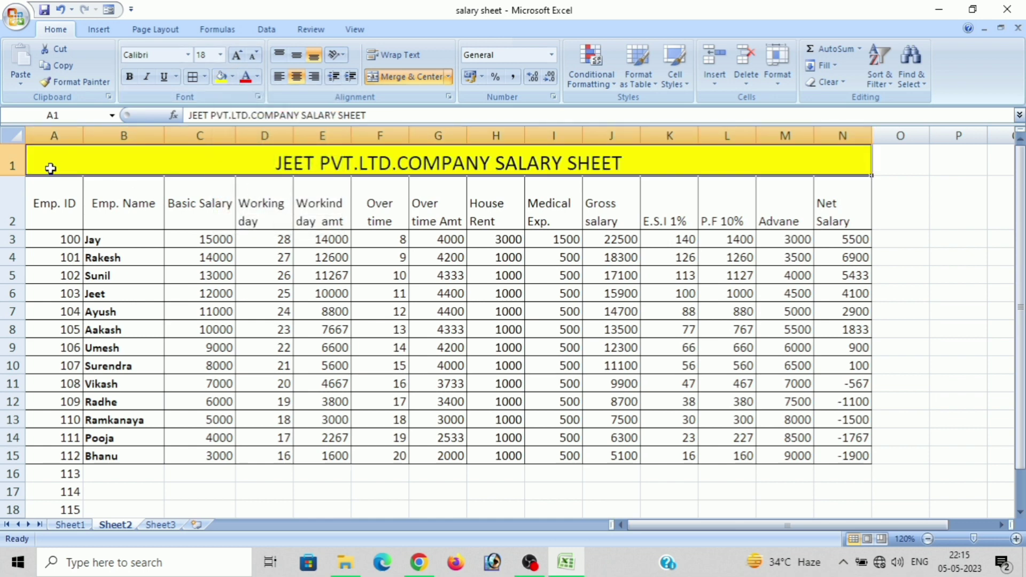
# Make the A2:N2 column headings bold with a light orange fill
pyautogui.moveTo(48, 193)
pyautogui.mouseDown()
pyautogui.moveTo(233, 213)
pyautogui.moveTo(823, 202)
pyautogui.mouseUp()
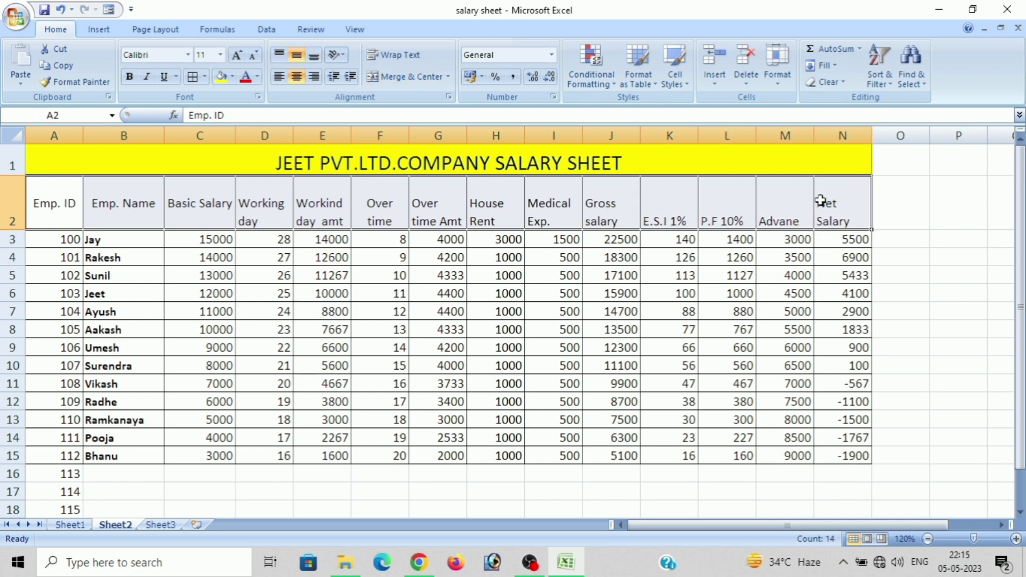
pyautogui.click(131, 78)
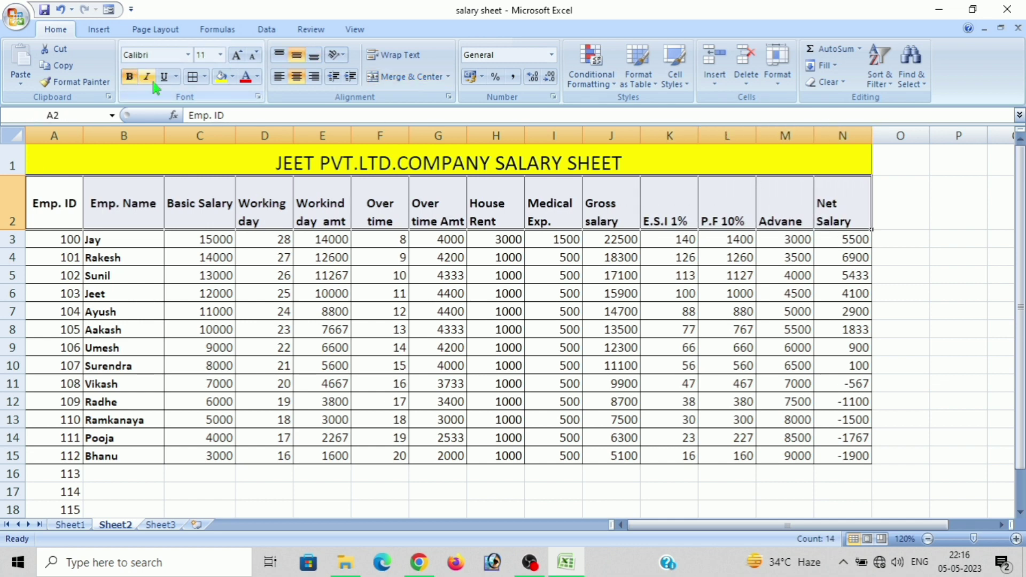
pyautogui.click(233, 77)
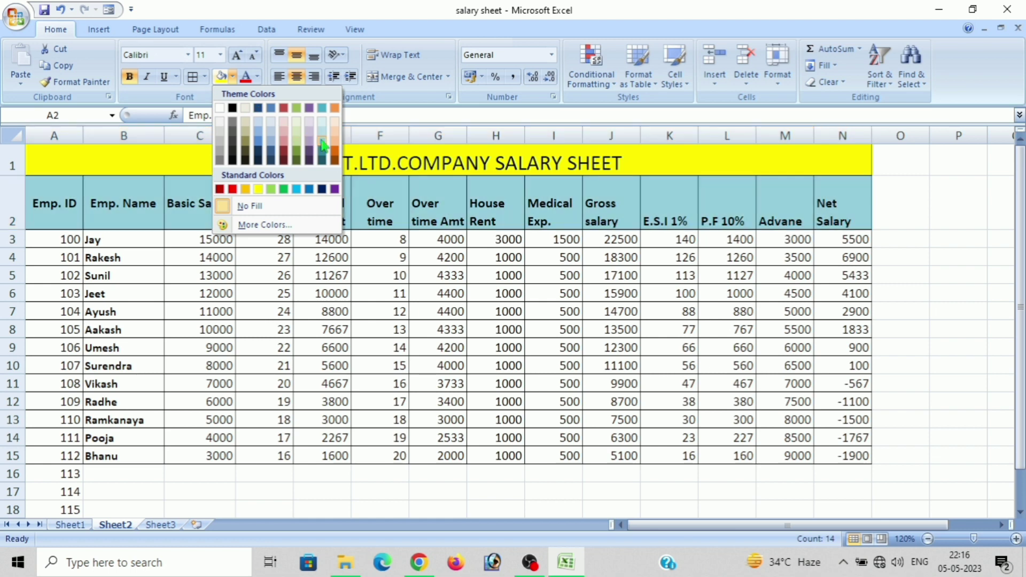
pyautogui.click(335, 142)
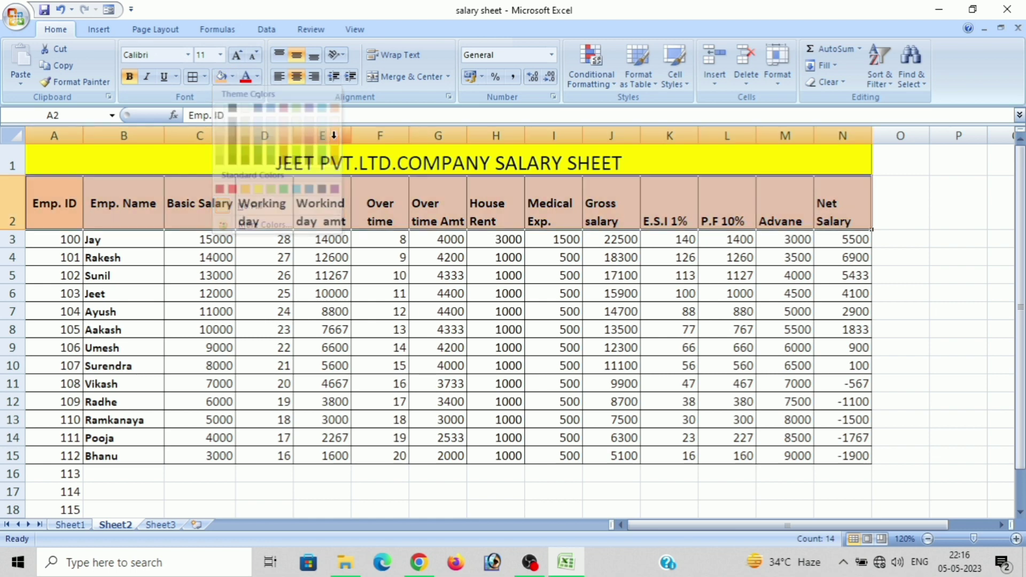
pyautogui.click(148, 276)
pyautogui.click(380, 308)
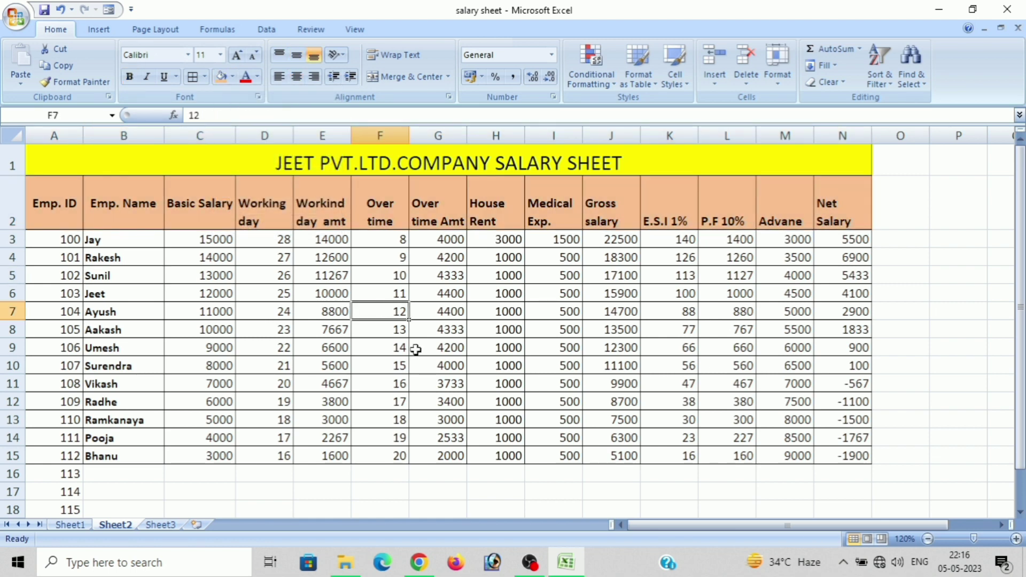